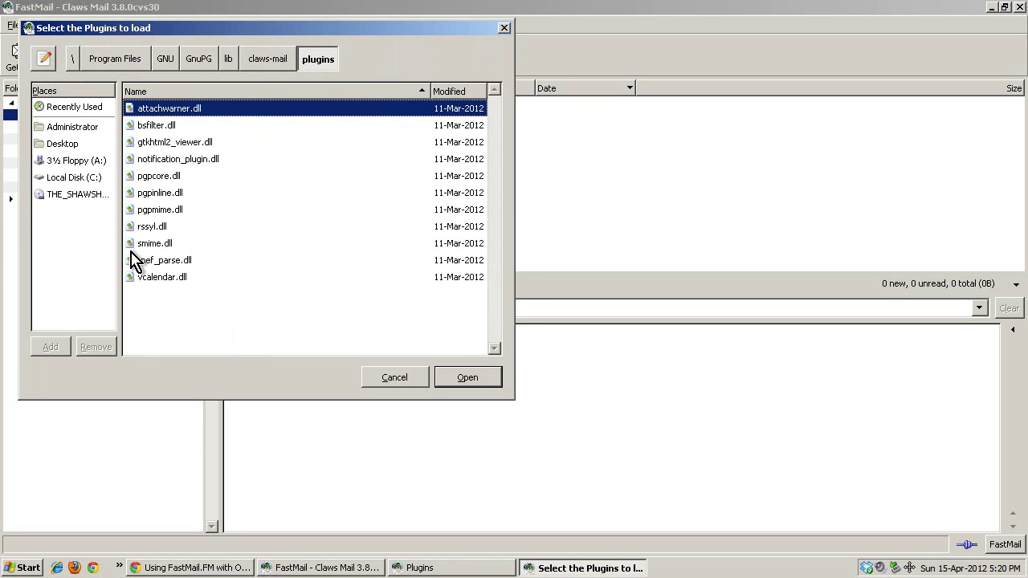
Step: Load notification_plugin.dll, review the Notification plugin's description, and close the Plugins list
left_click(165, 160)
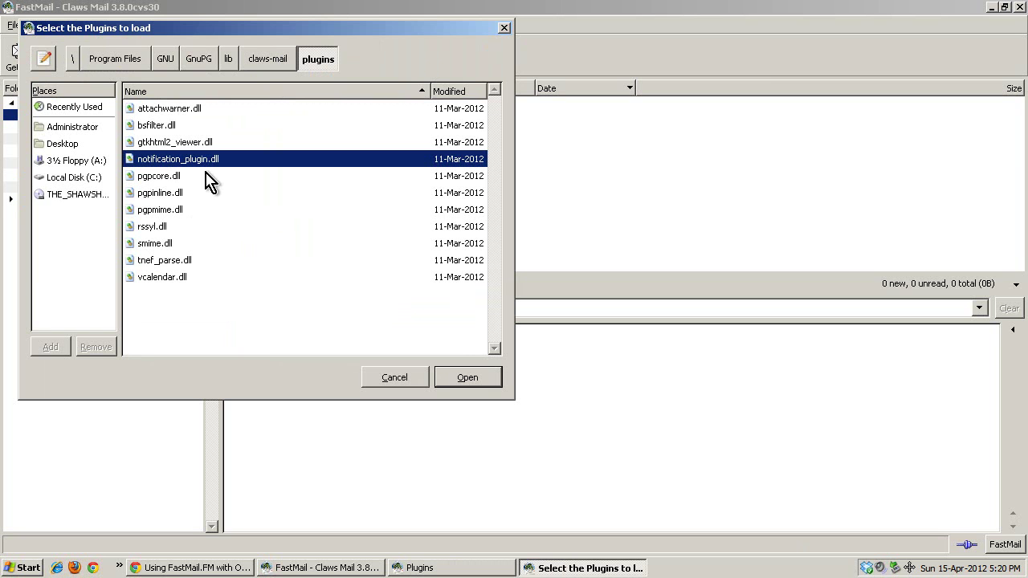
left_click(468, 379)
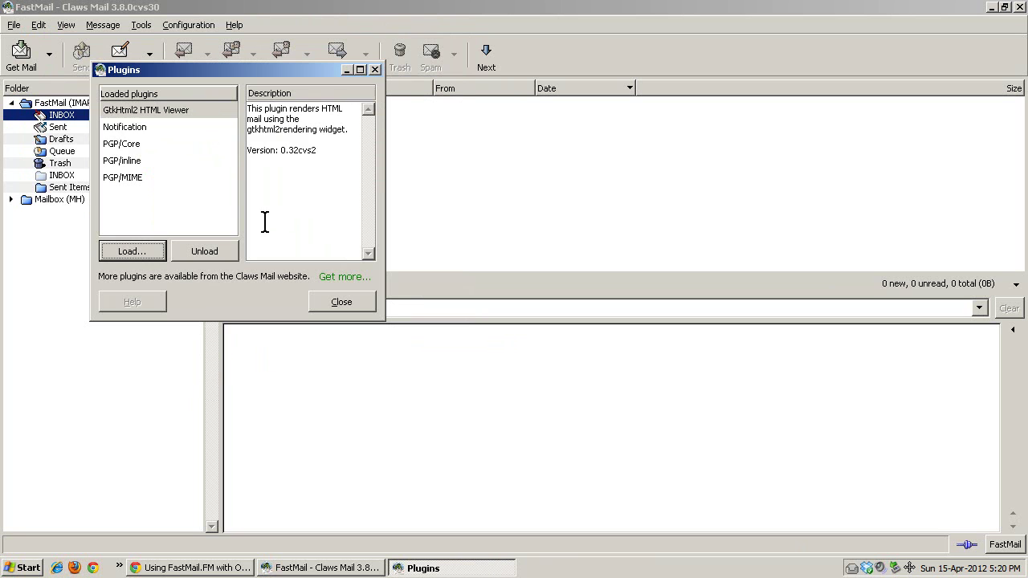
left_click(135, 129)
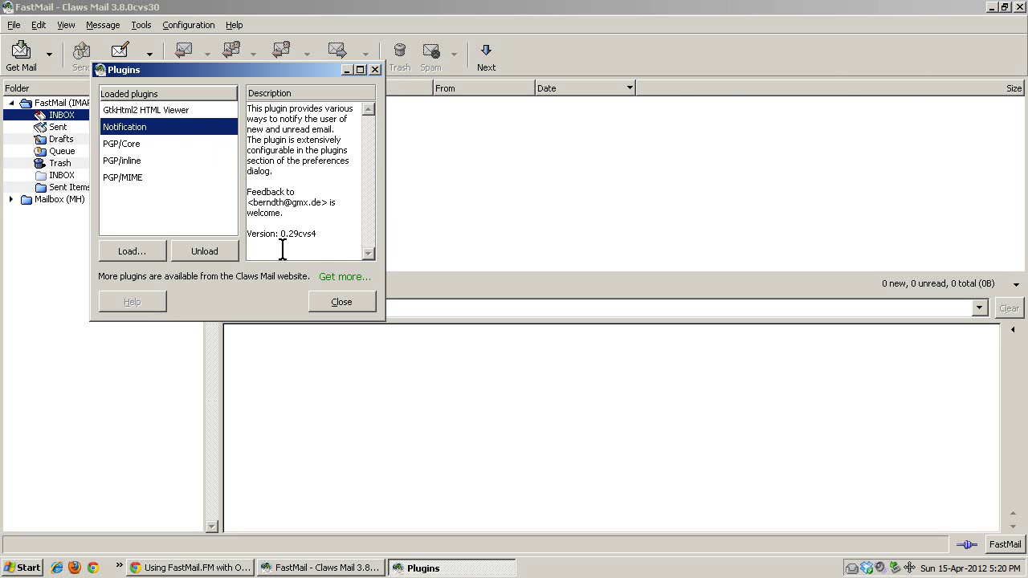
left_click(351, 303)
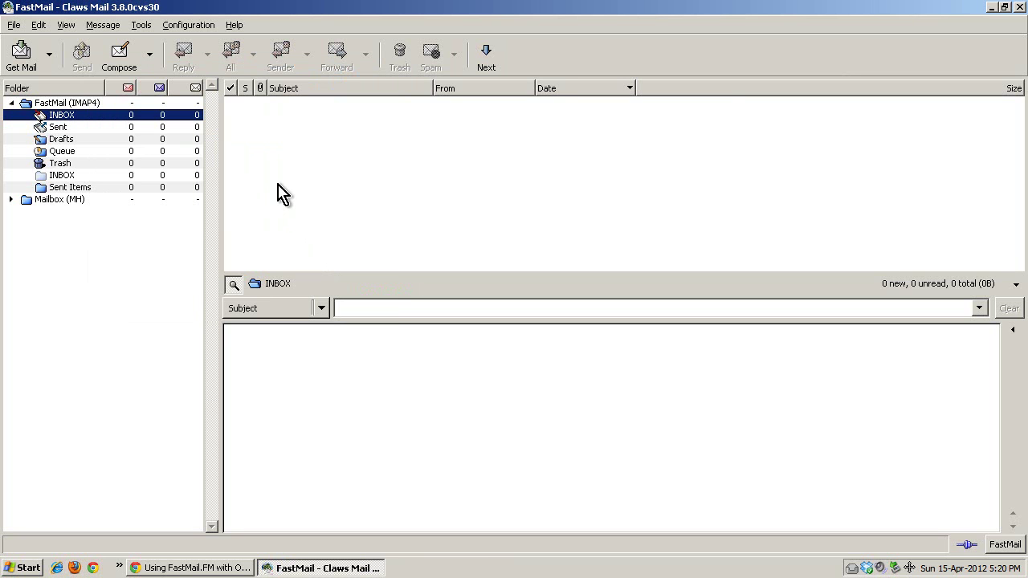
Step: Open Configuration > Preferences and move the Preferences window higher on screen
left_click(187, 25)
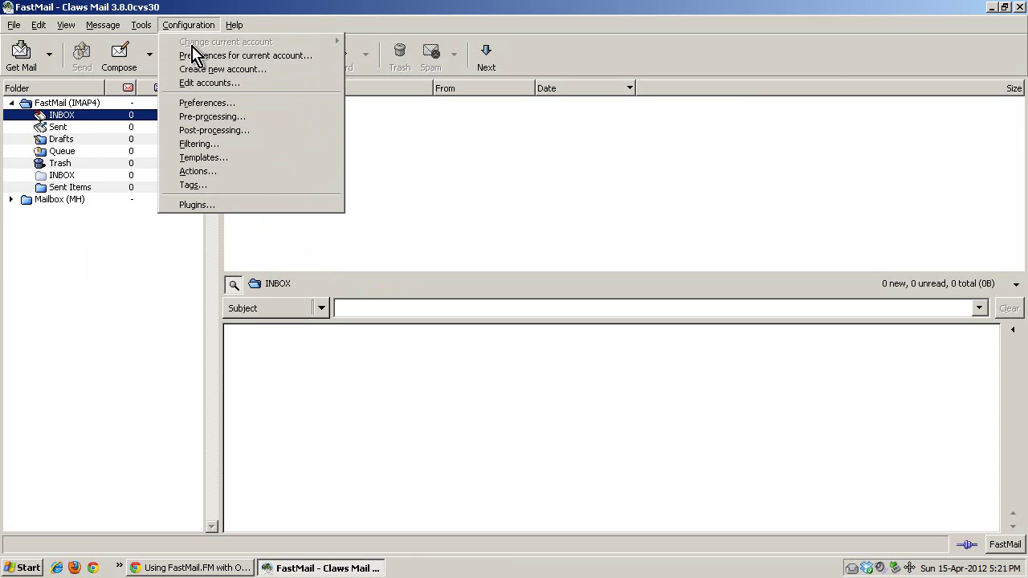
left_click(196, 104)
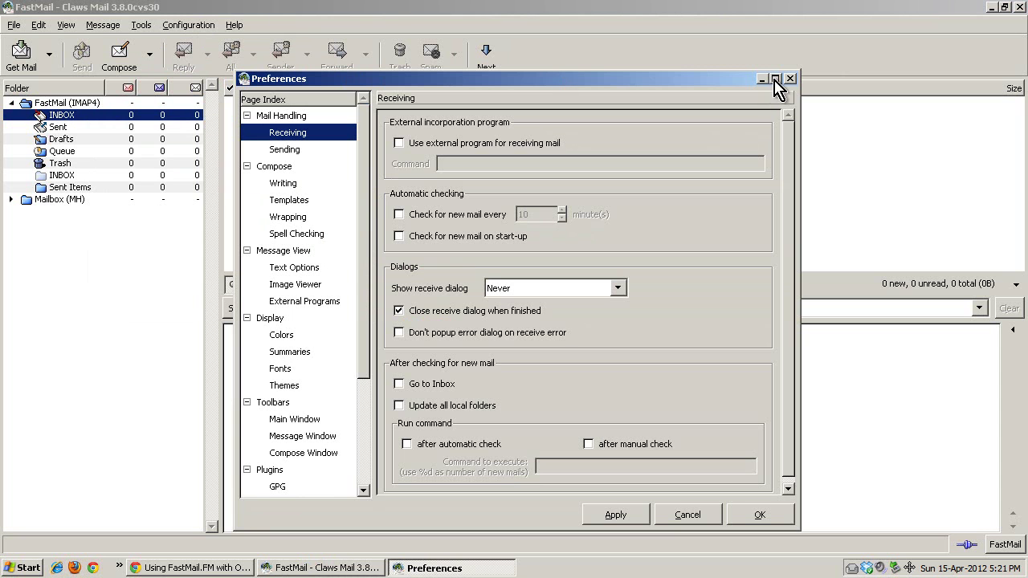
left_click_drag(727, 79, 726, 34)
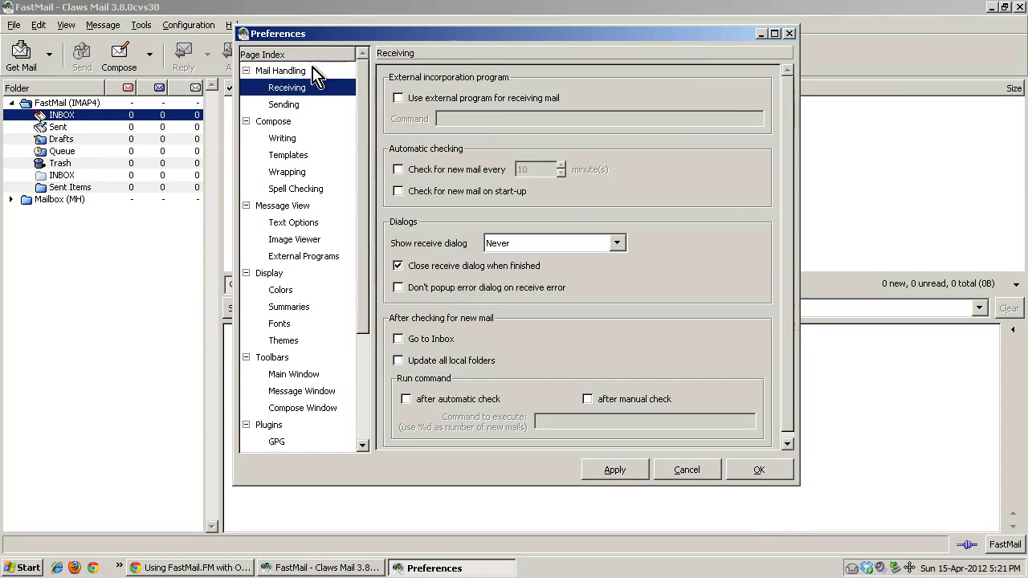
mouse_move(362, 123)
left_mouse_down()
mouse_move(361, 223)
mouse_move(362, 88)
left_mouse_up()
Step: Enable checking for new mail every 5 minutes and on start-up
left_click(429, 173)
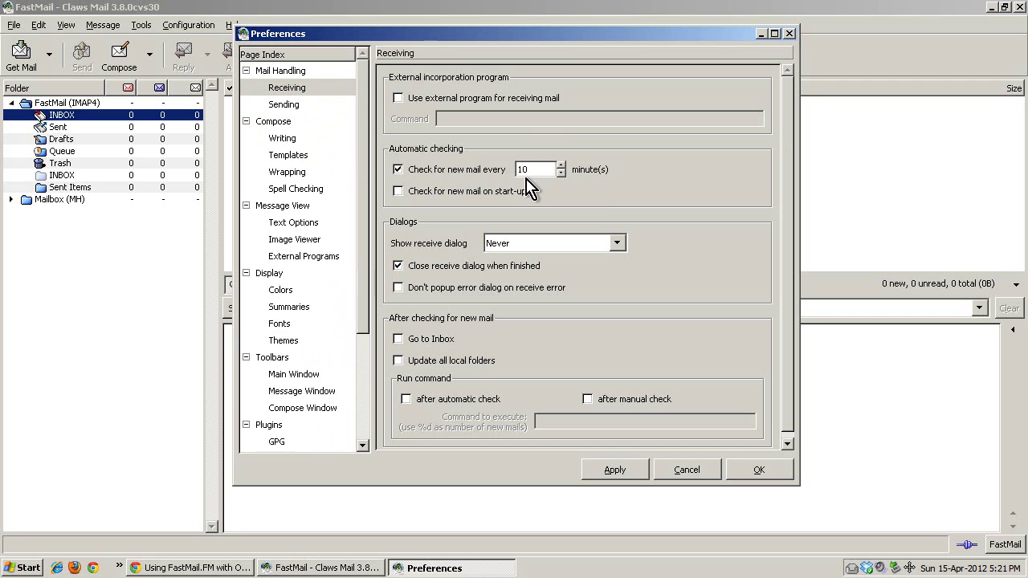
left_click_drag(534, 171, 486, 173)
type("7")
left_click(561, 165)
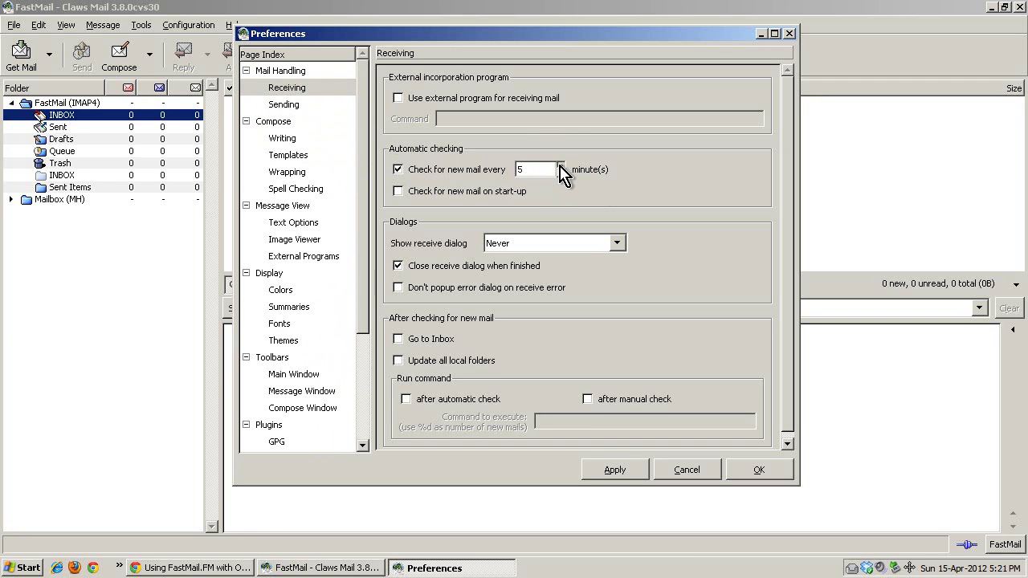
left_click(431, 193)
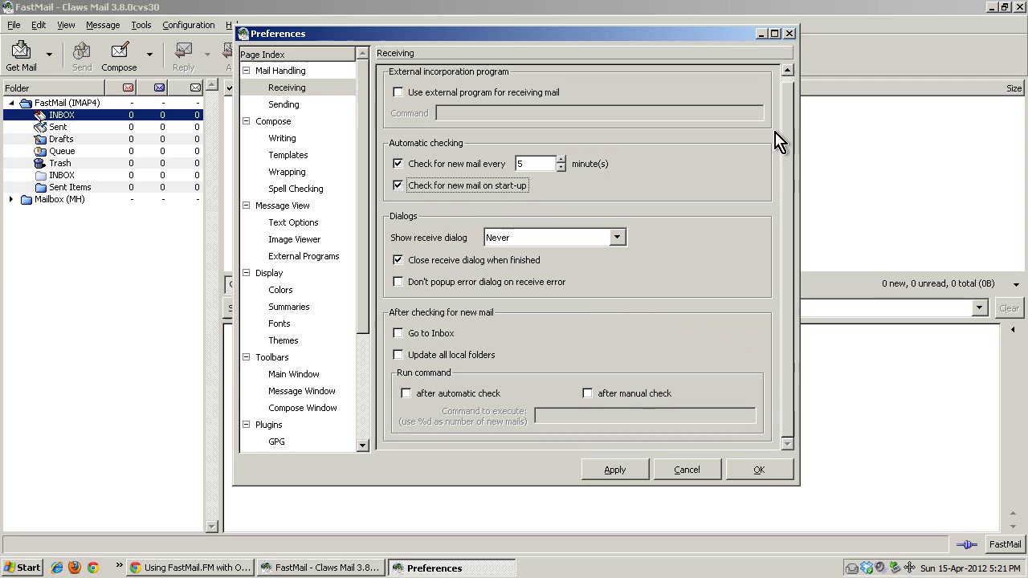
Step: On the Sending page, tick 'Never send Return Receipts'
left_click(284, 105)
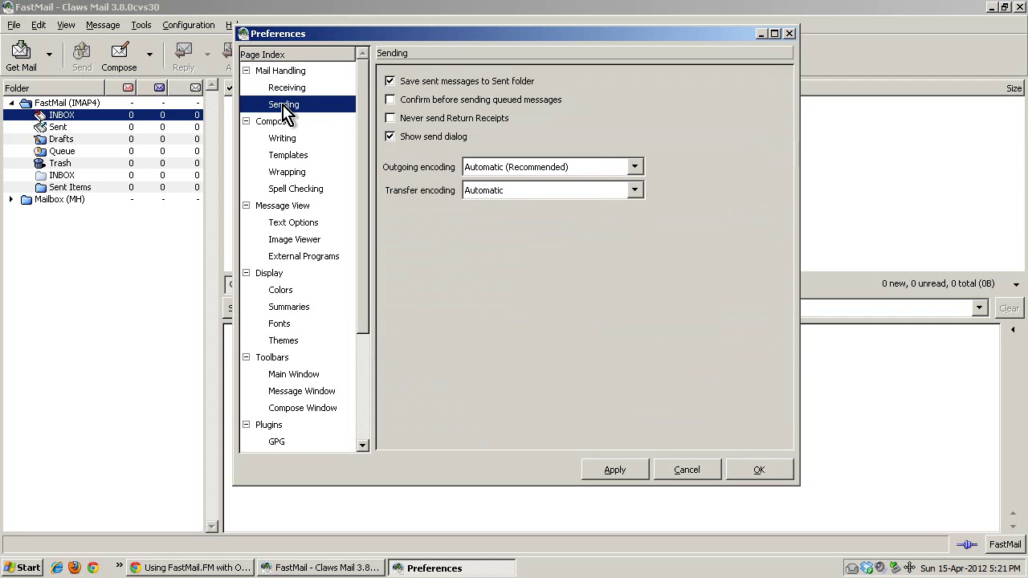
left_click(426, 127)
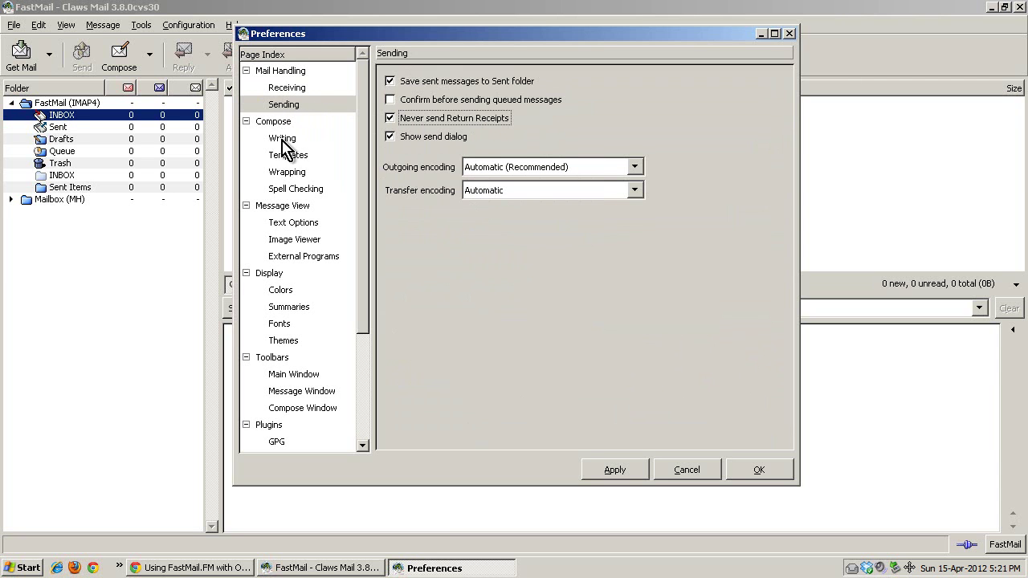
left_click(285, 74)
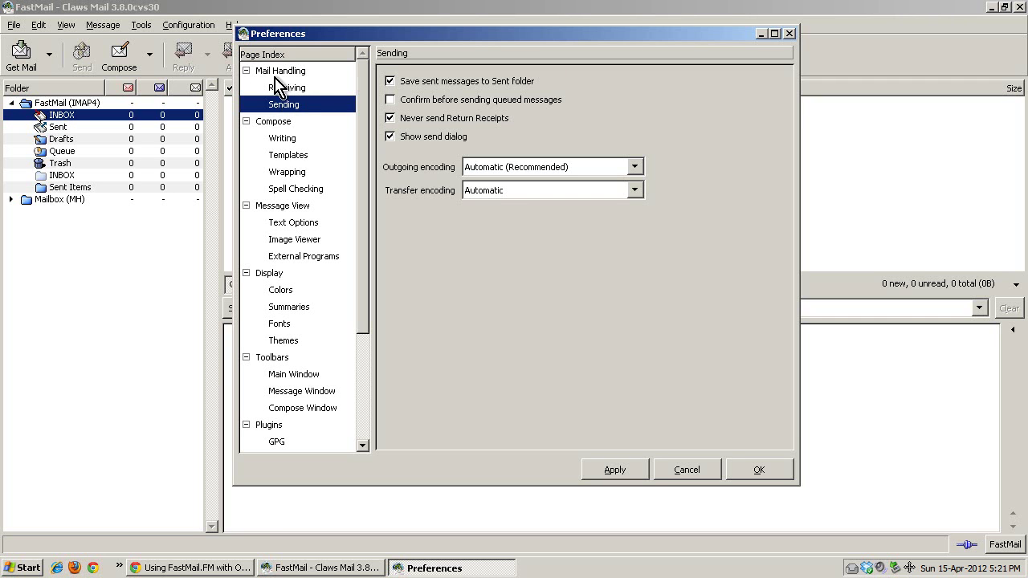
left_click(288, 88)
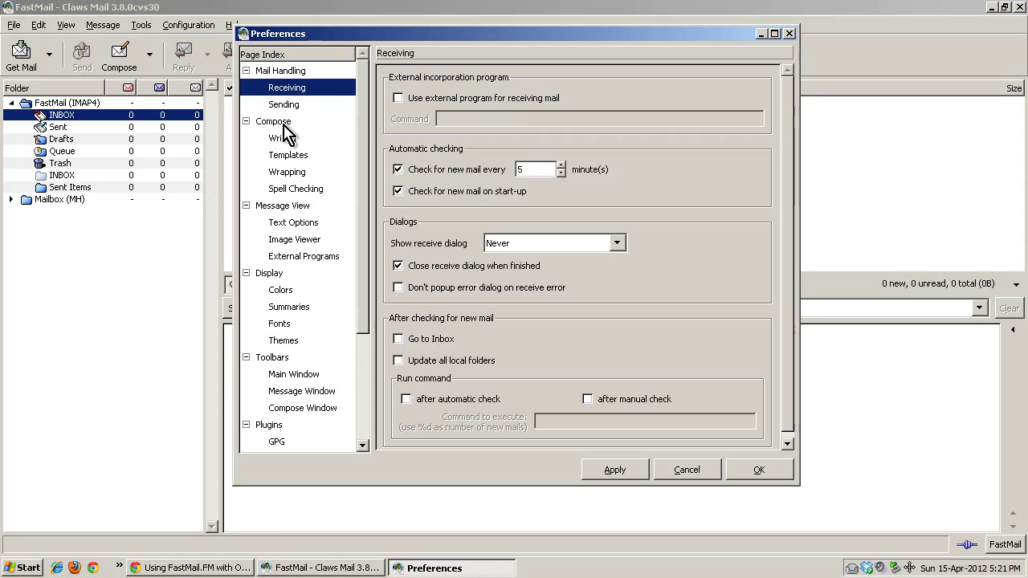
Step: Browse the Page Index and bring up the Compose > Writing preferences
left_click(282, 104)
left_click(282, 104)
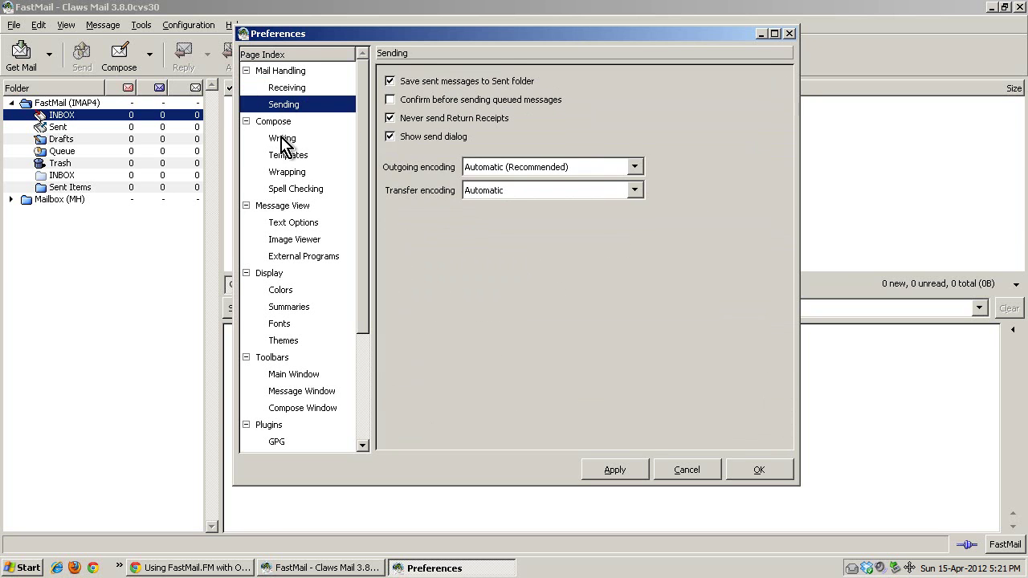
left_click(283, 90)
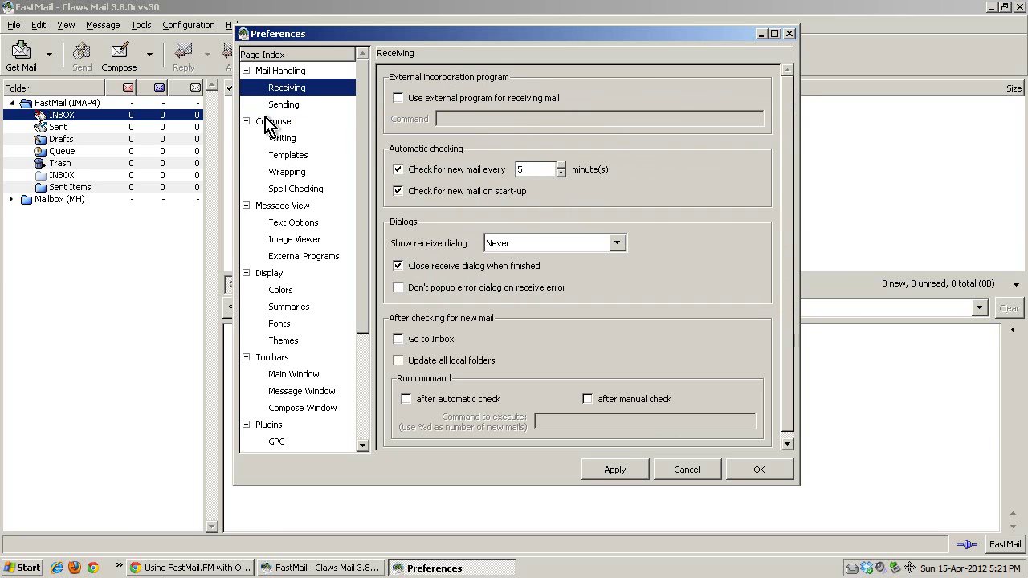
left_click(285, 140)
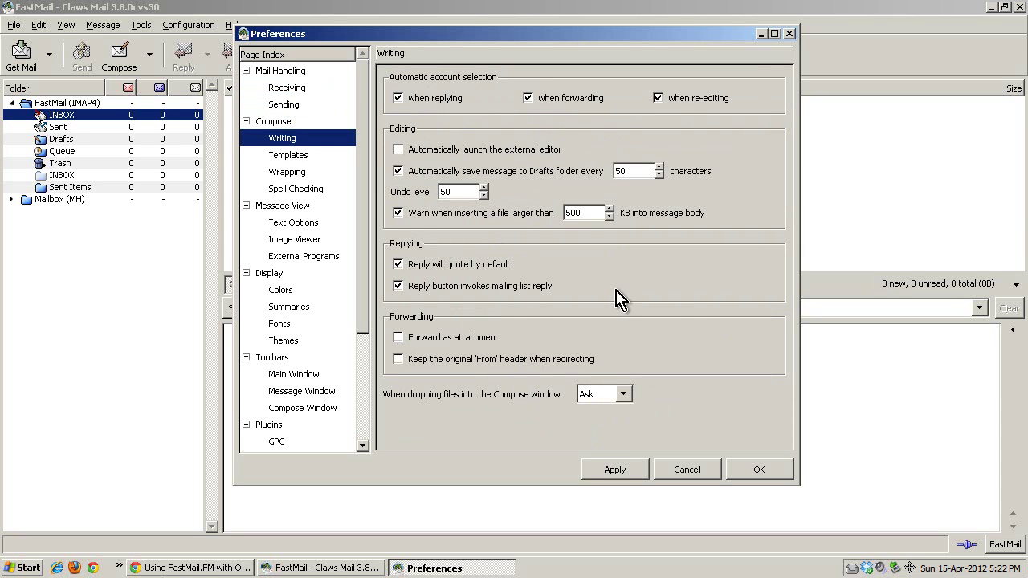
Step: Open Compose > Templates and look through the Compose, Reply and Forward tabs
left_click(286, 156)
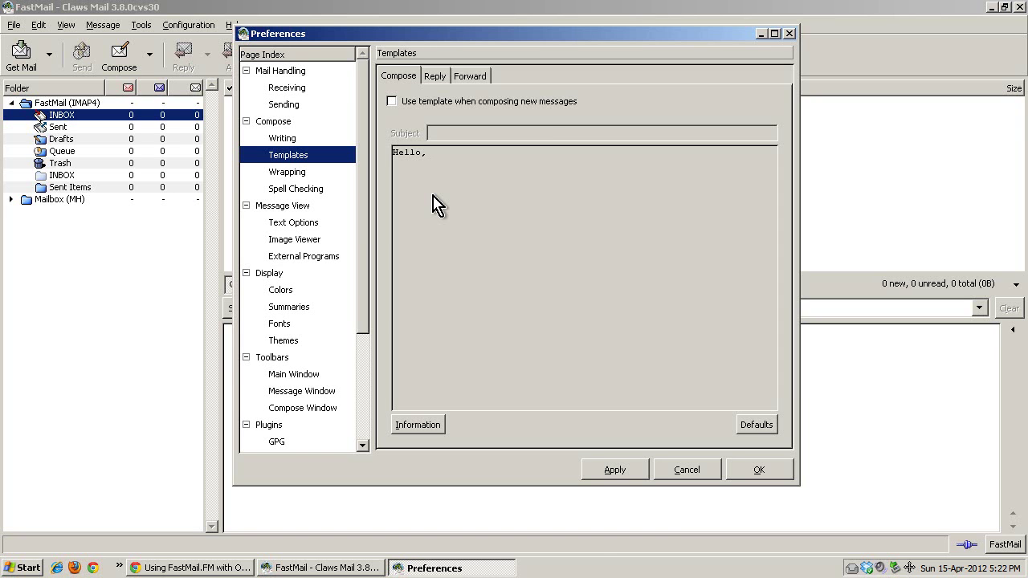
left_click(434, 77)
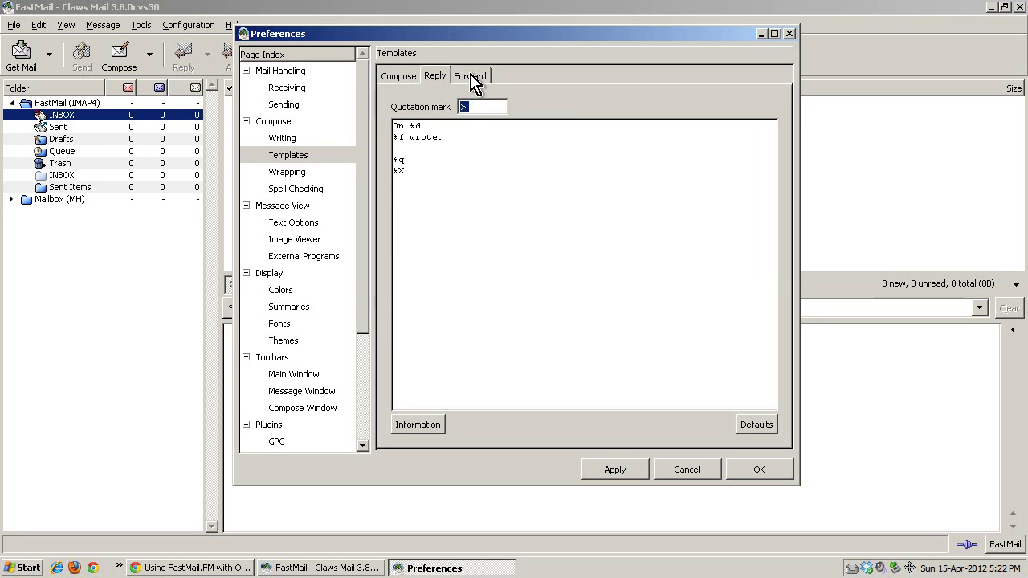
left_click(469, 76)
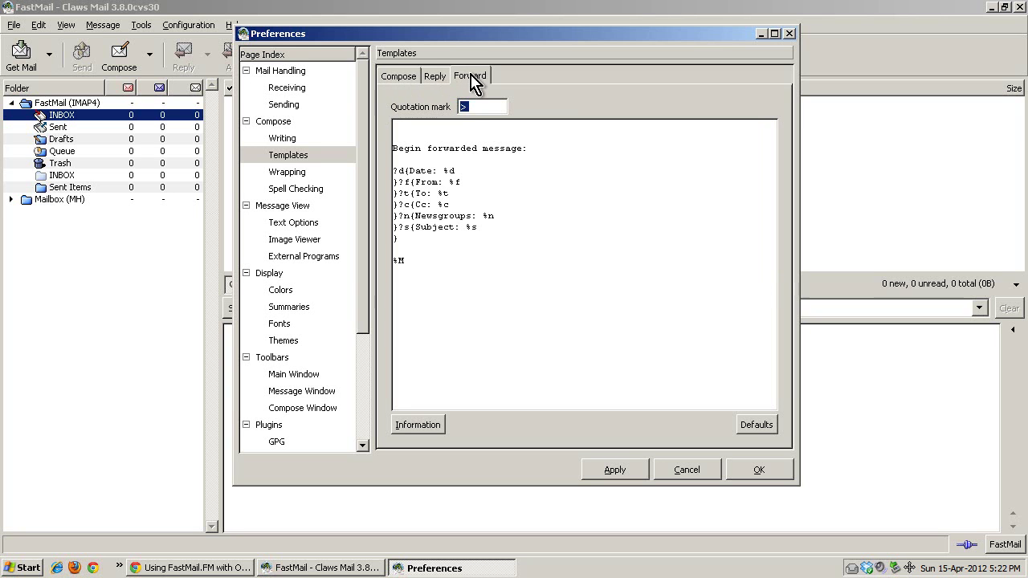
left_click(393, 76)
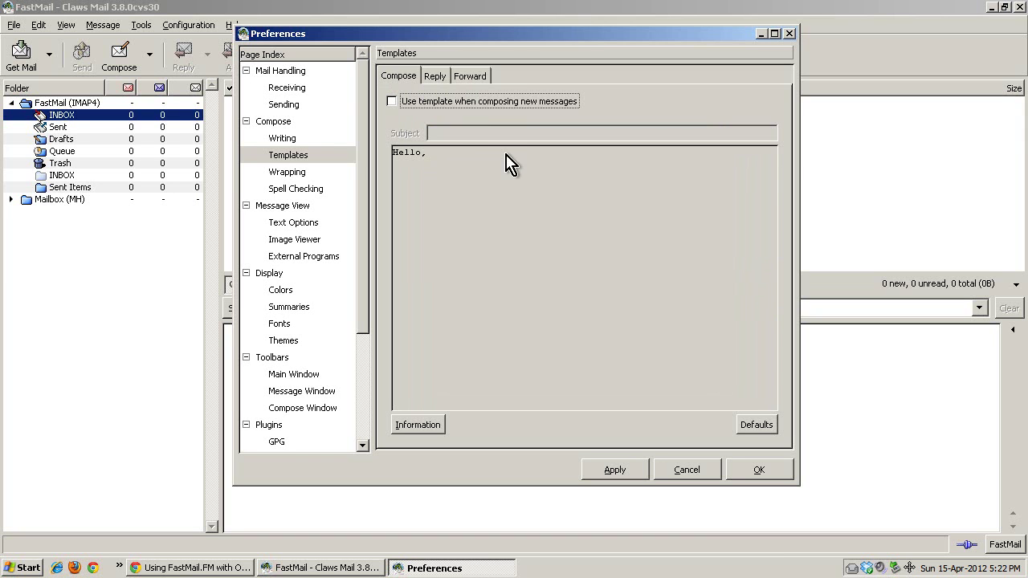
Step: Tick 'Use template when composing new messages', then revisit the Reply and Forward templates
left_click(427, 105)
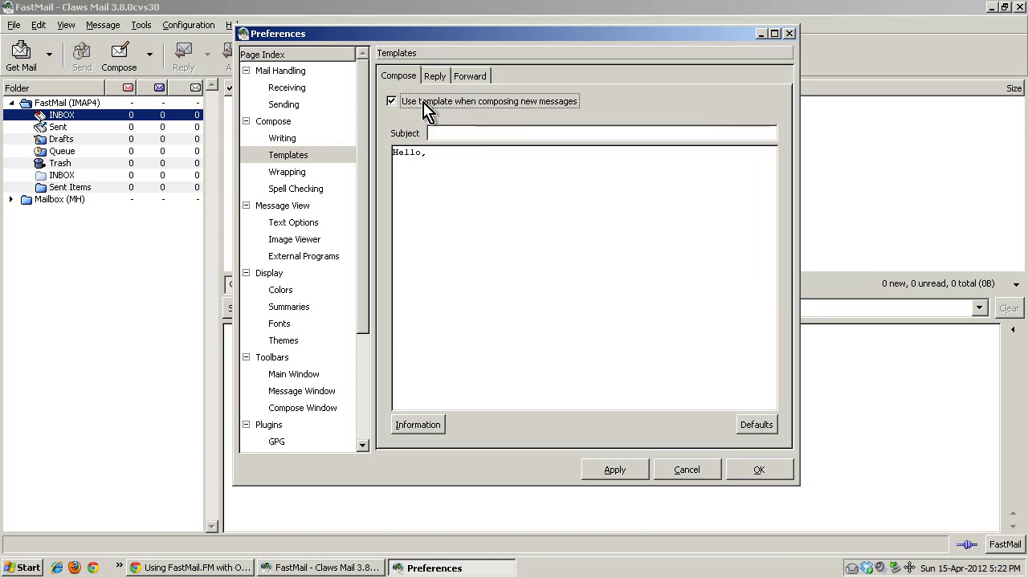
left_click(435, 77)
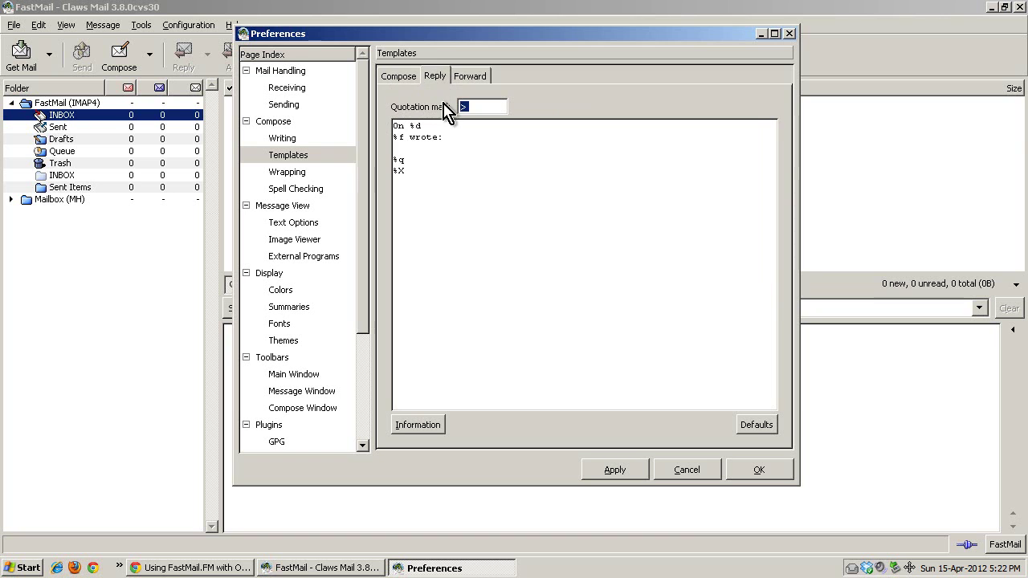
left_click(410, 170)
left_click(474, 77)
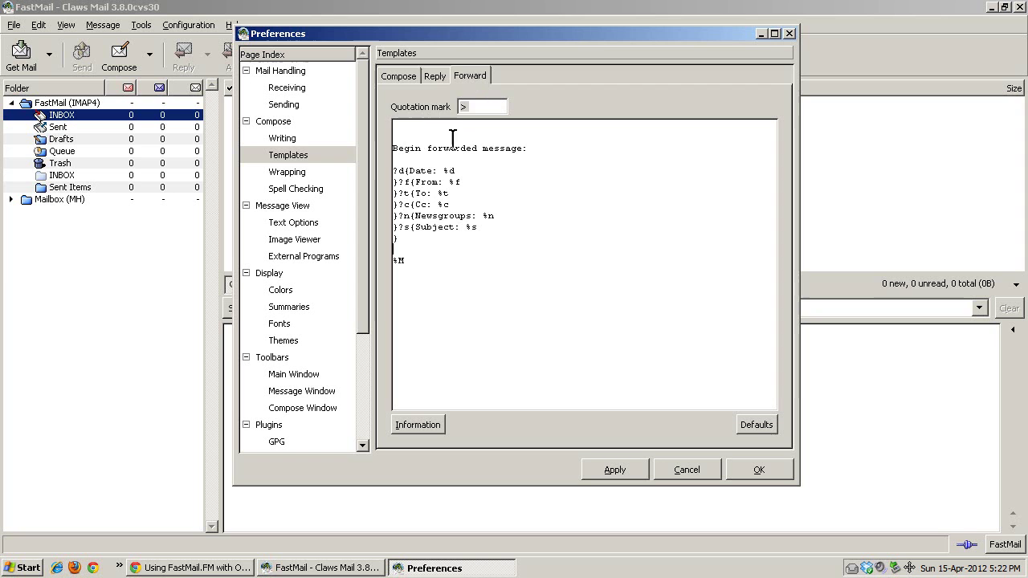
Step: Enable the Compose template and replace 'Hello,' with %X and a partly typed signature line
left_click(399, 75)
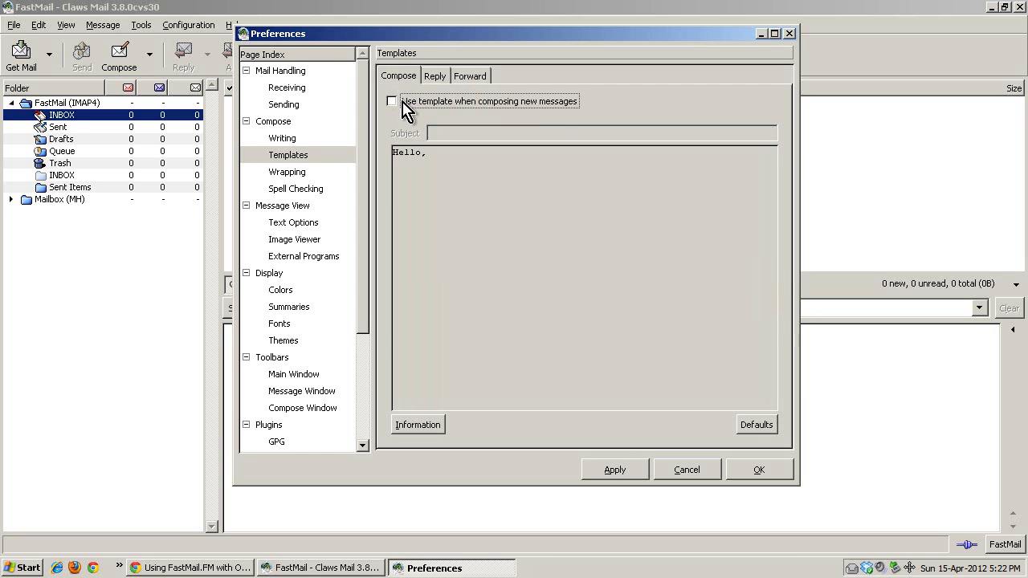
left_click(406, 102)
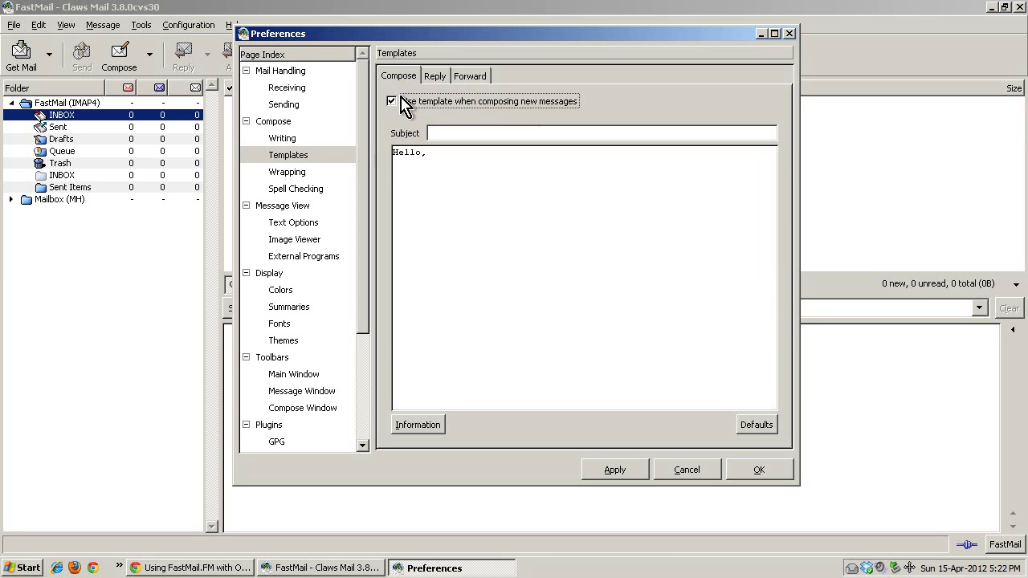
triple_click(453, 161)
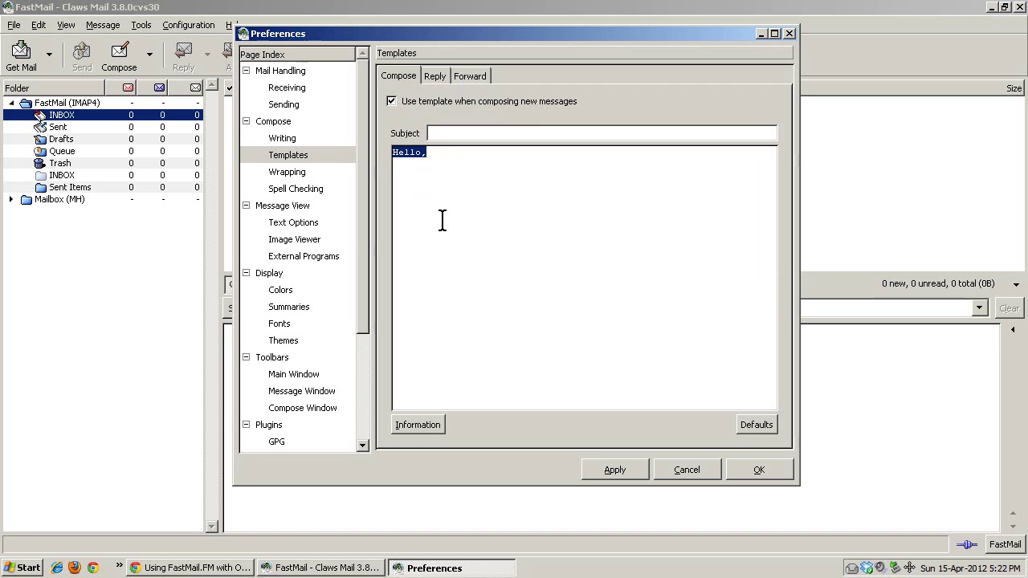
type("%X")
left_click_drag(384, 153, 418, 193)
left_click(418, 152)
type("- ")
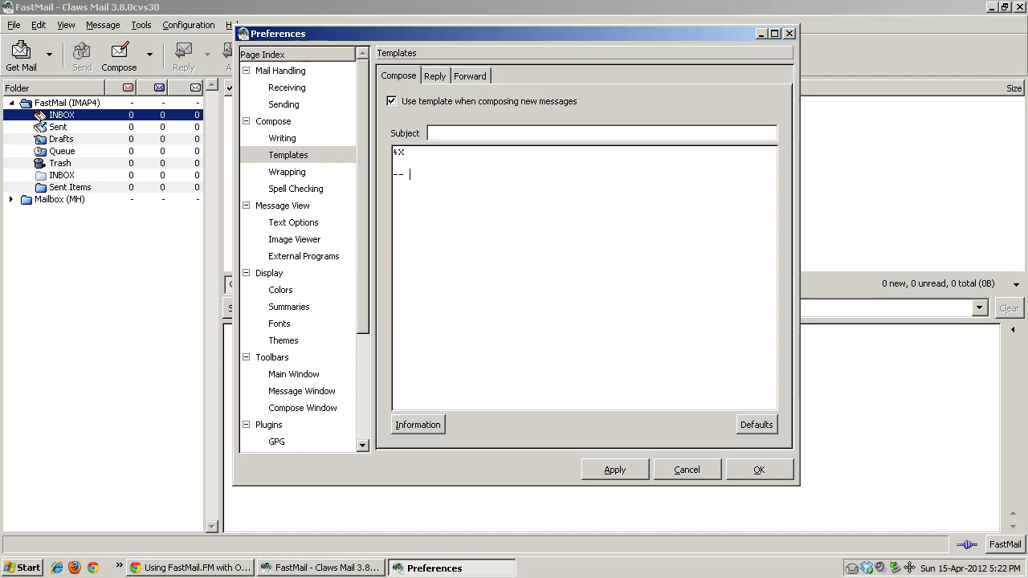
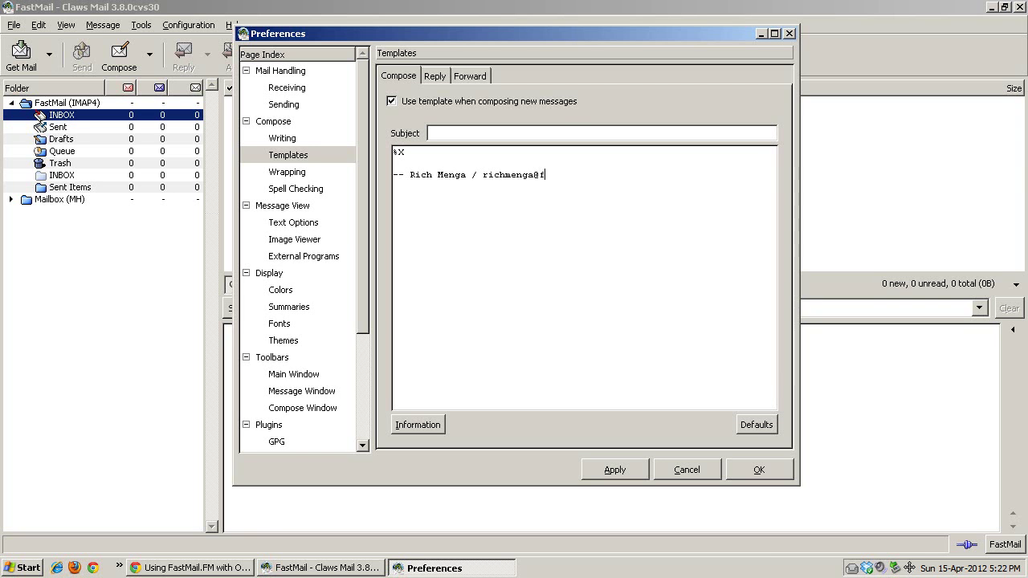
left_click(435, 75)
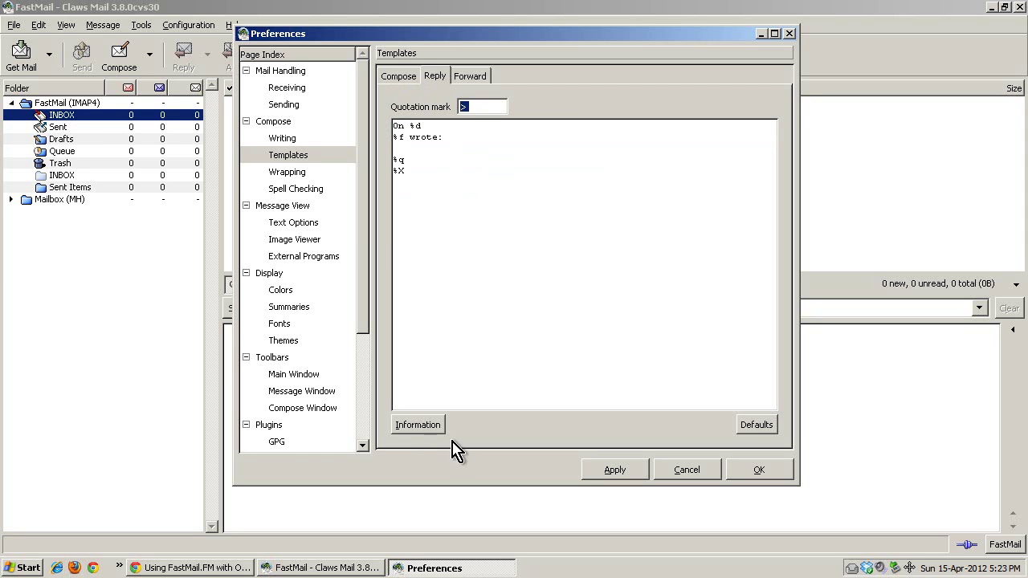
left_click(413, 426)
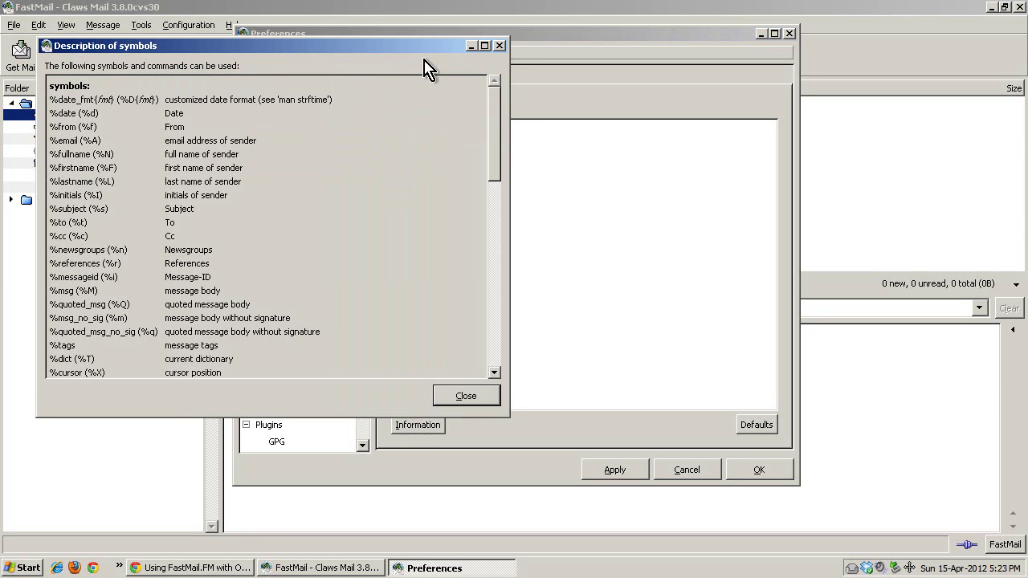
left_click(516, 59)
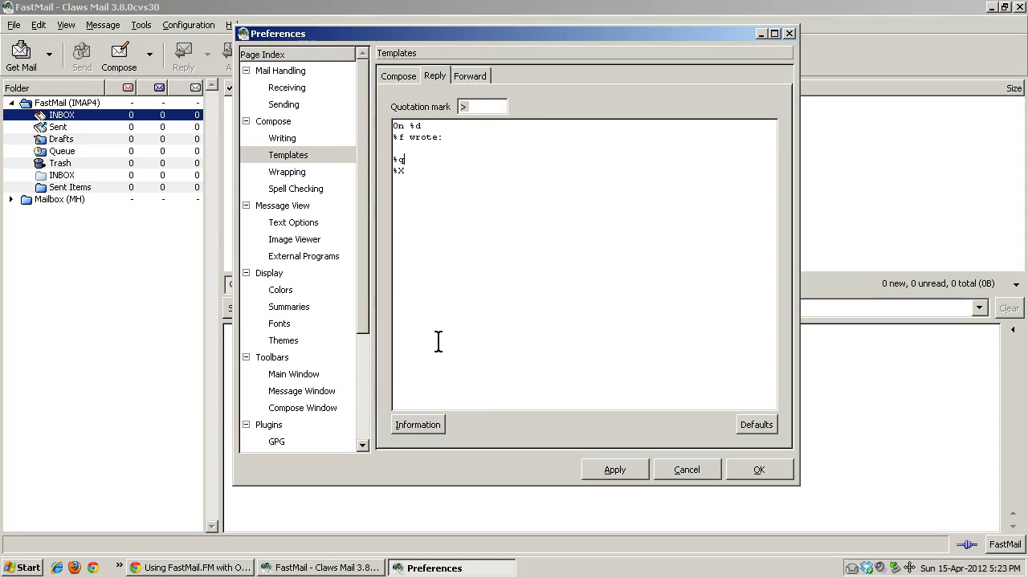
left_click(426, 425)
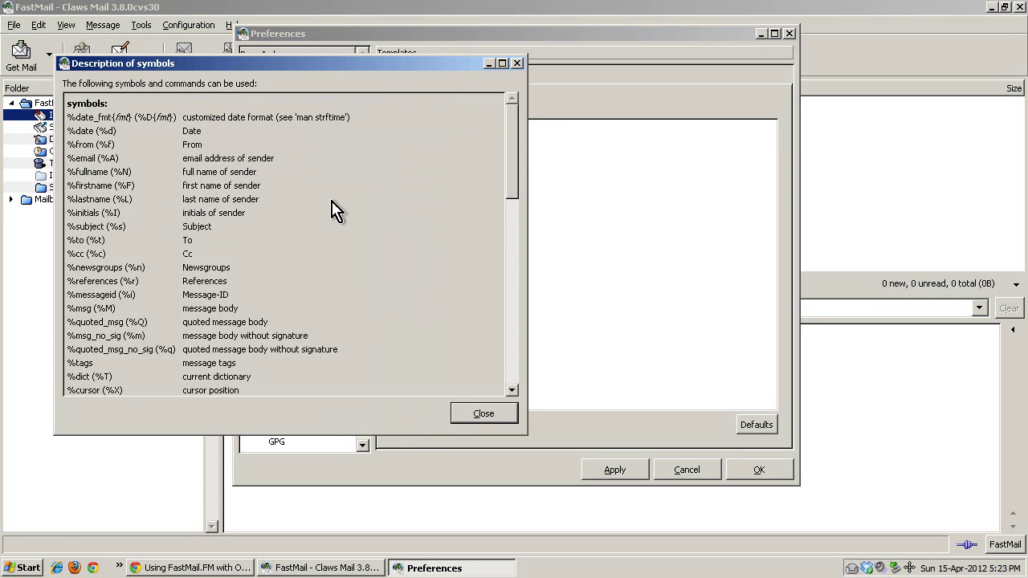
left_click_drag(514, 184, 523, 143)
scroll(142, 202, "down", 4)
scroll(142, 202, "down", 4)
scroll(142, 201, "down", 3)
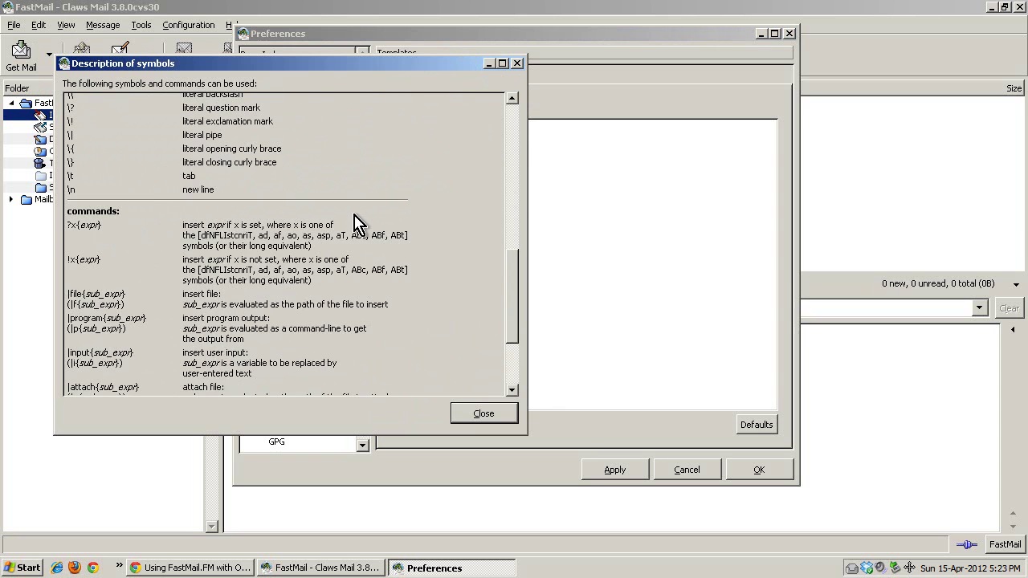
scroll(357, 228, "down", 3)
scroll(357, 227, "up", 5)
scroll(358, 228, "up", 5)
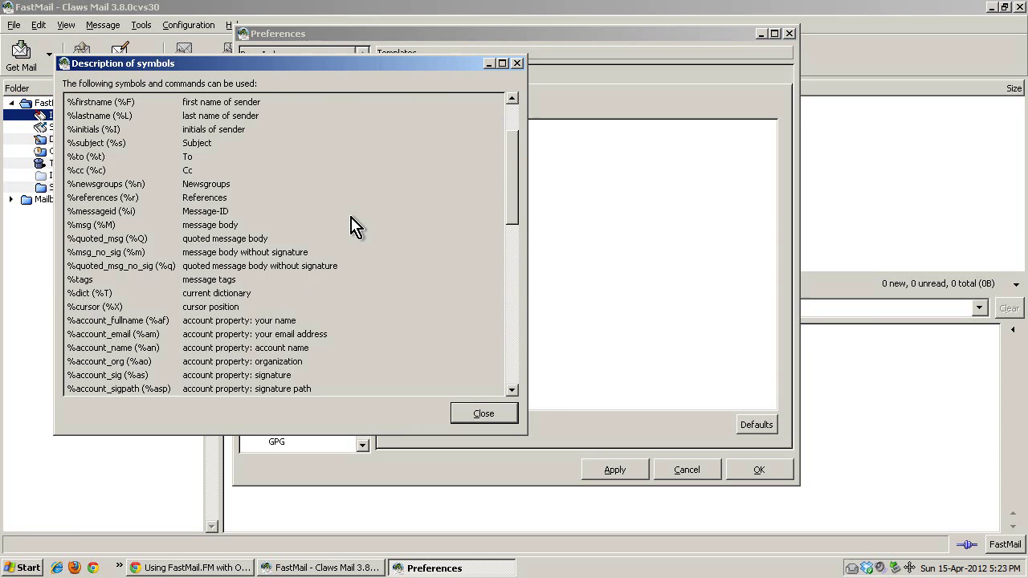
scroll(353, 225, "up", 2)
left_click(517, 63)
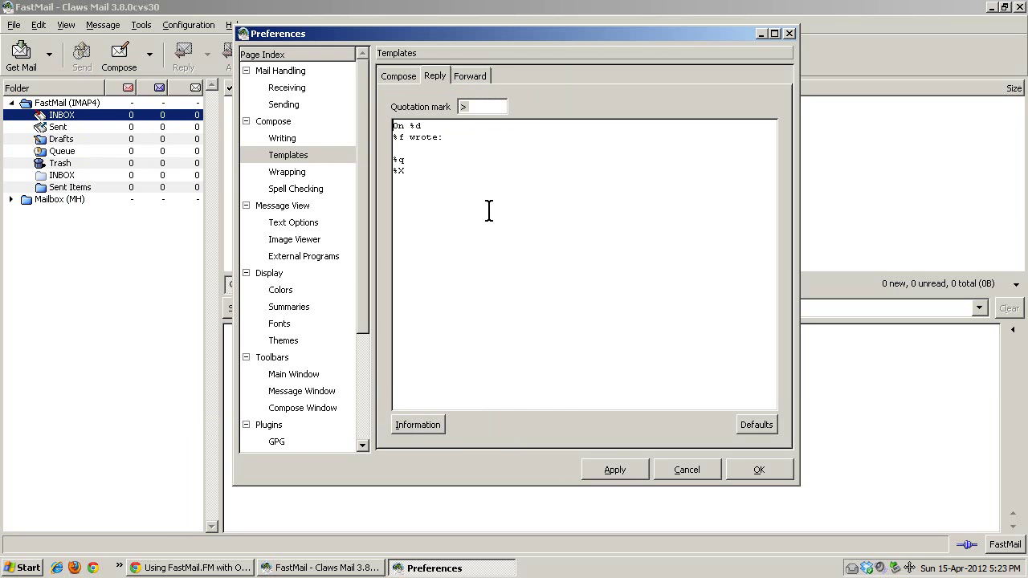
Step: Clear the Reply template and start typing the signature and Original Message dash line
key("ctrl+a")
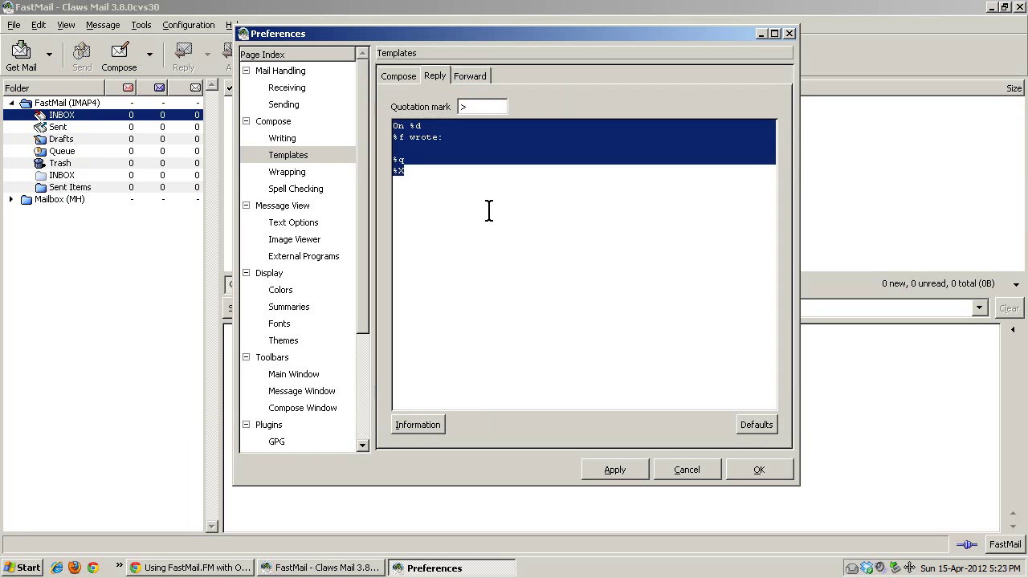
key("Delete")
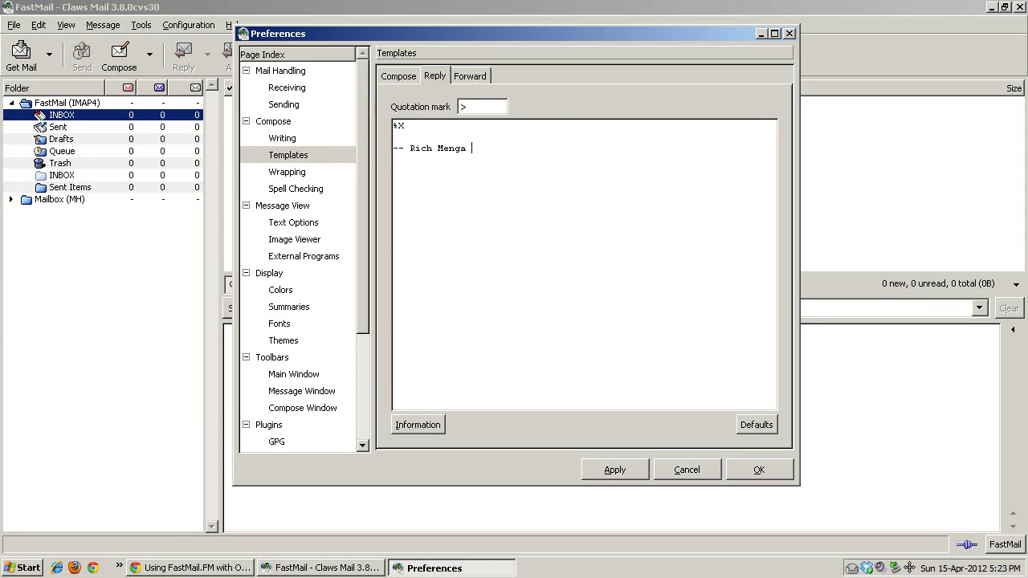
key("shift+Home")
type("-")
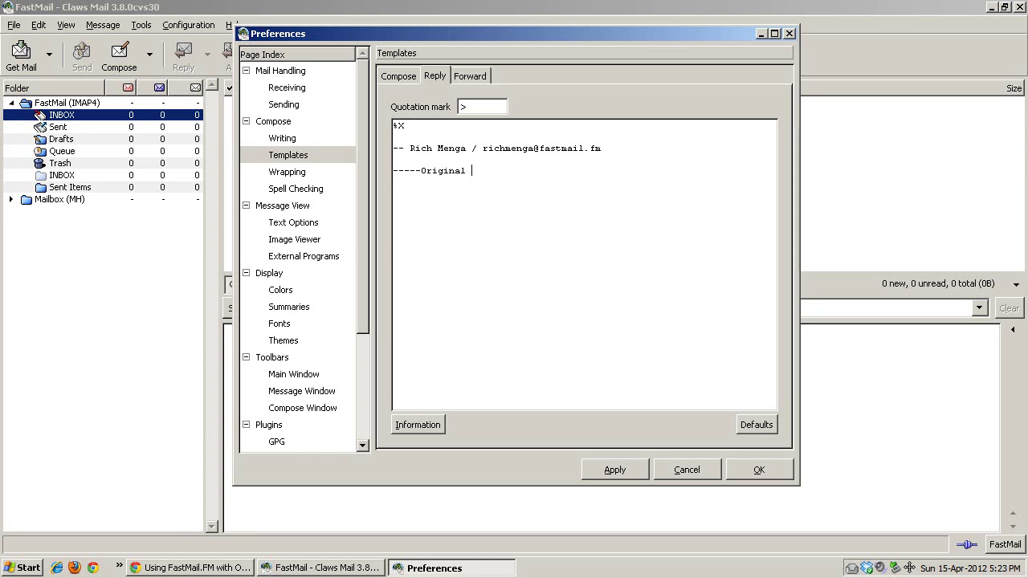
type("----")
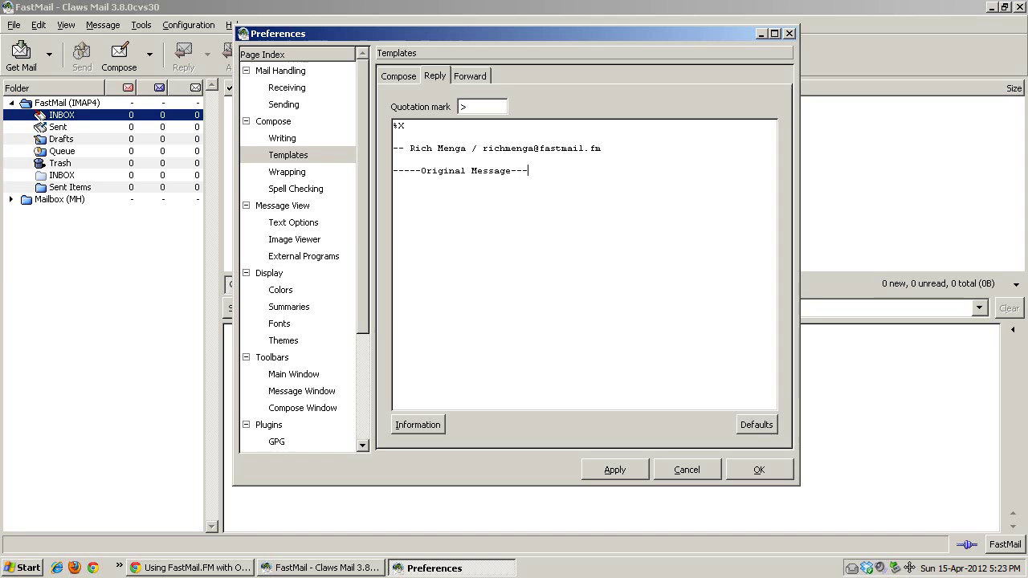
type("-")
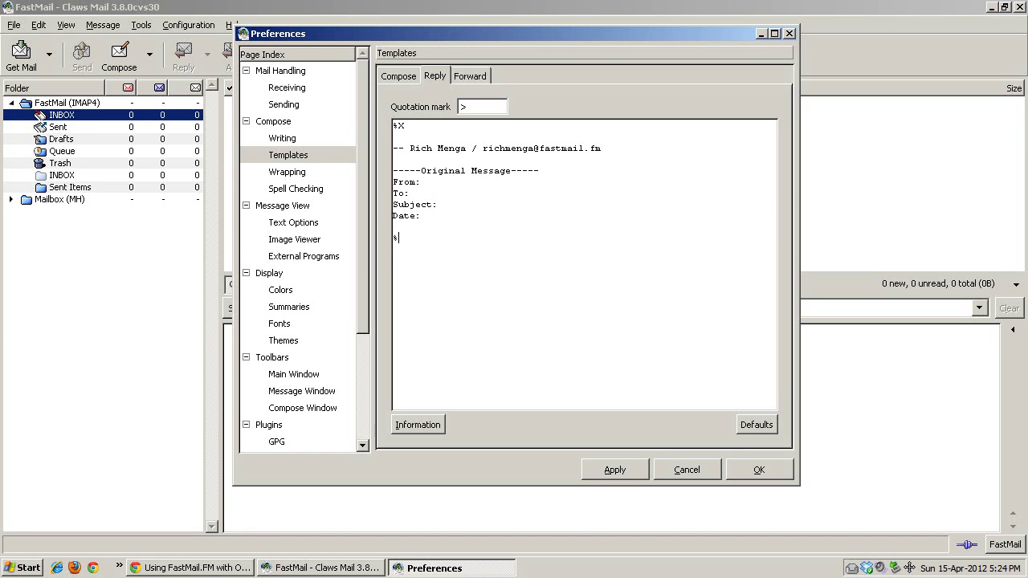
Step: After checking the symbols list, change %q to %Q and add %t to the To: line
left_click(415, 239)
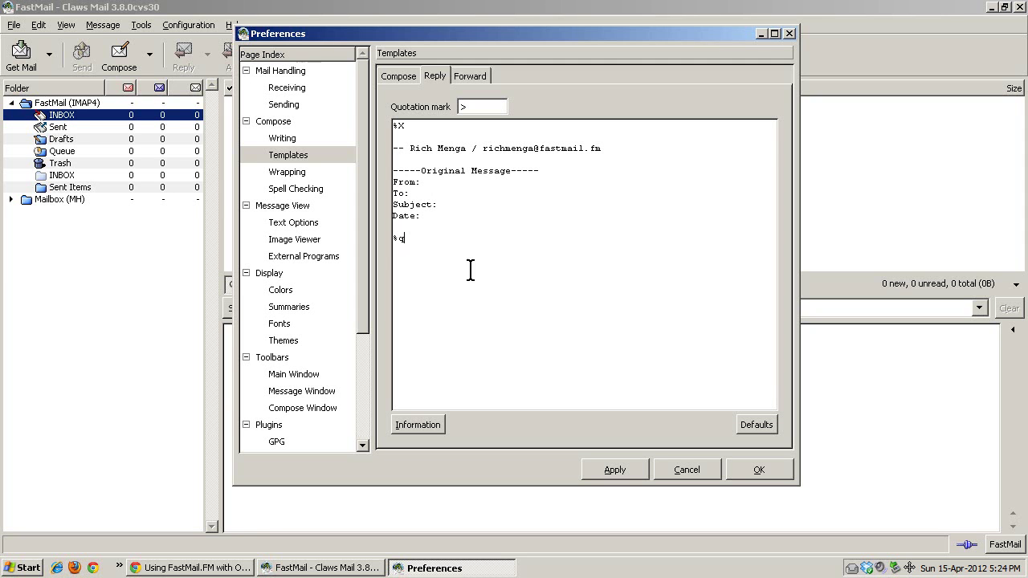
left_click(424, 425)
left_click_drag(532, 201, 532, 216)
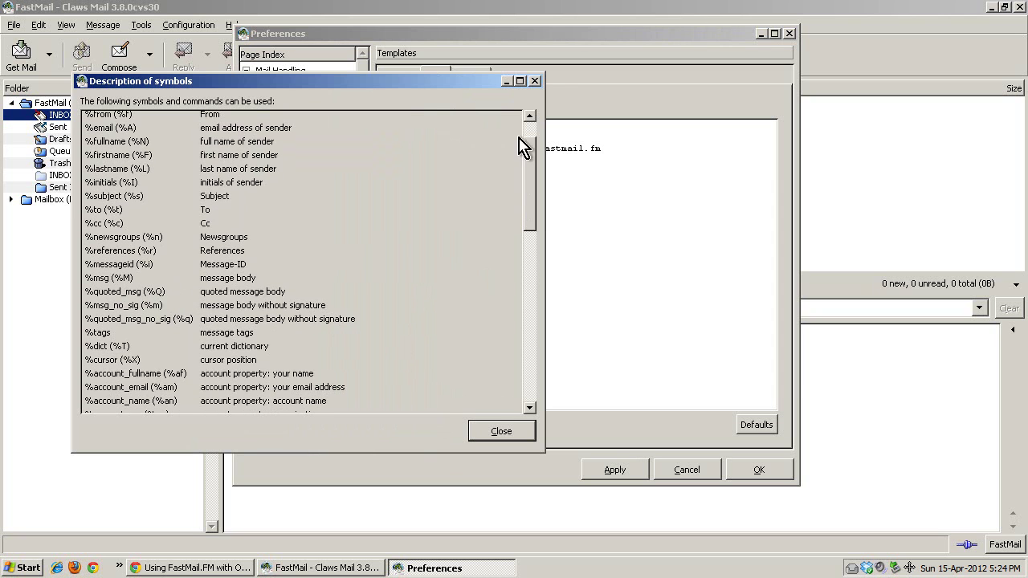
left_click(535, 81)
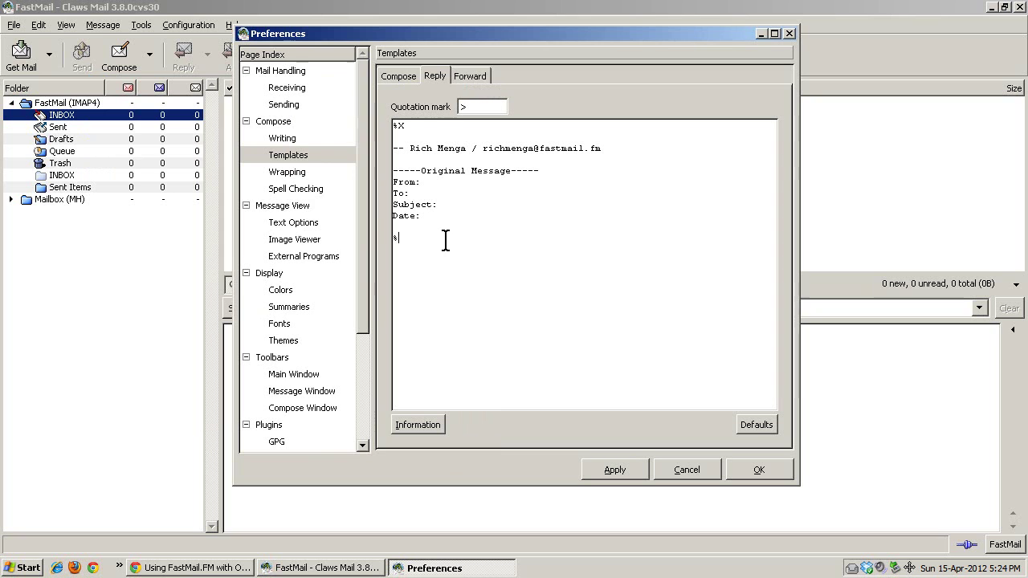
type("Q")
type(" %t")
Step: Add %s to the Subject: line, recheck the symbols list, and move to Date:
left_click(457, 203)
type("s")
key("Down")
left_click(419, 426)
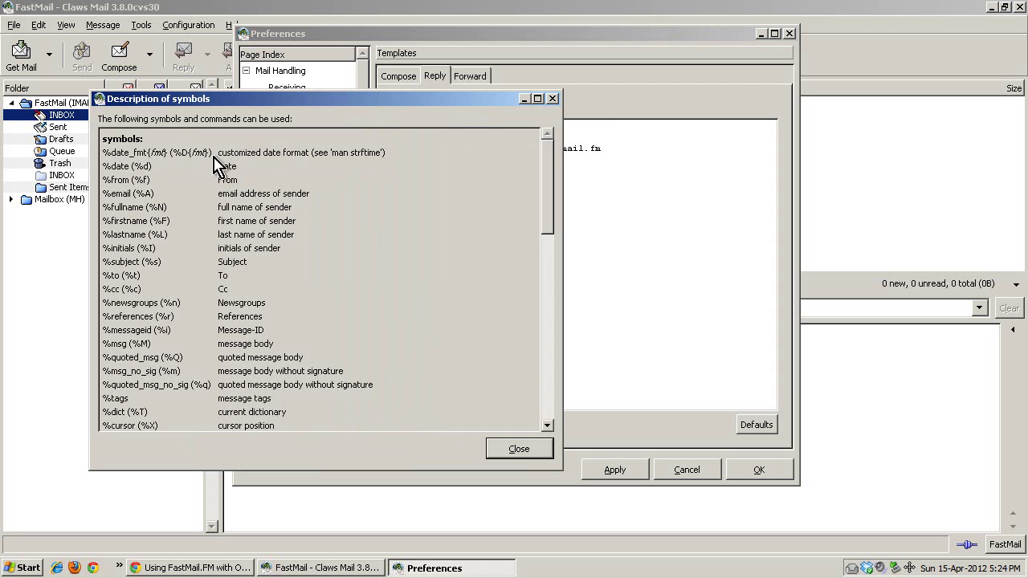
left_click(552, 98)
left_click(449, 217)
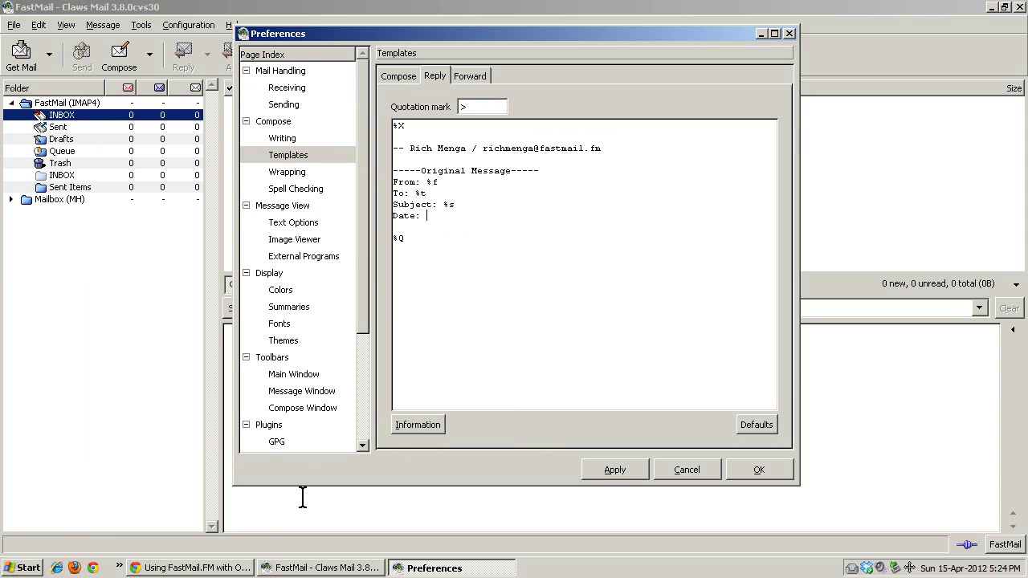
Step: Load php.net/strftime in Chrome
left_click(167, 568)
left_click(310, 33)
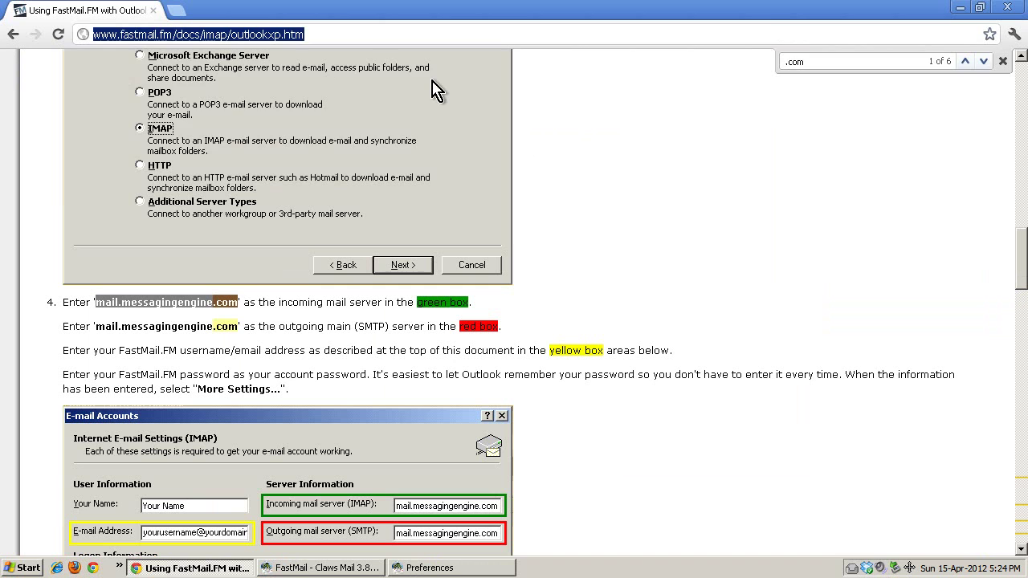
type("php.net/s")
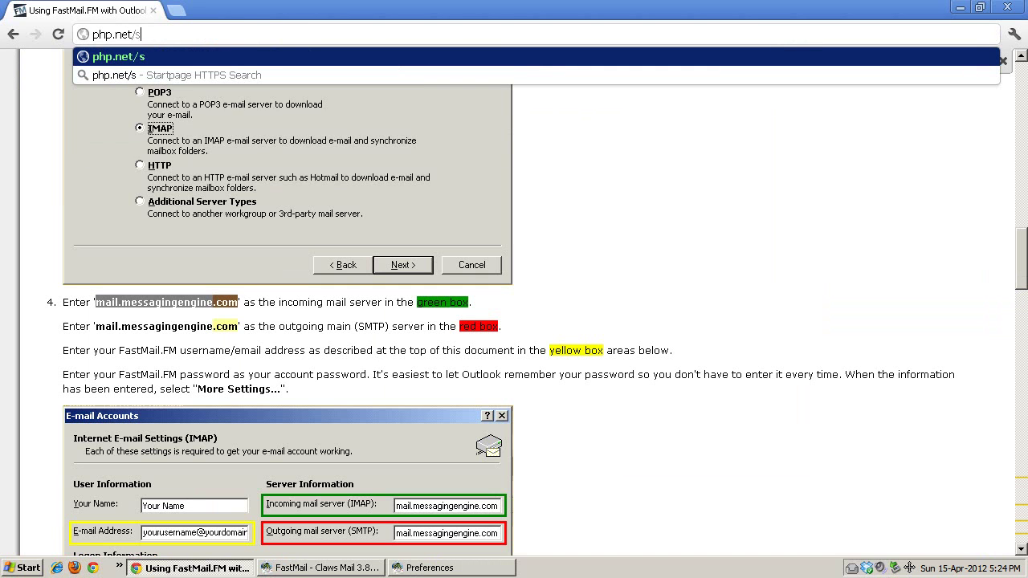
type("trftime")
key("Return")
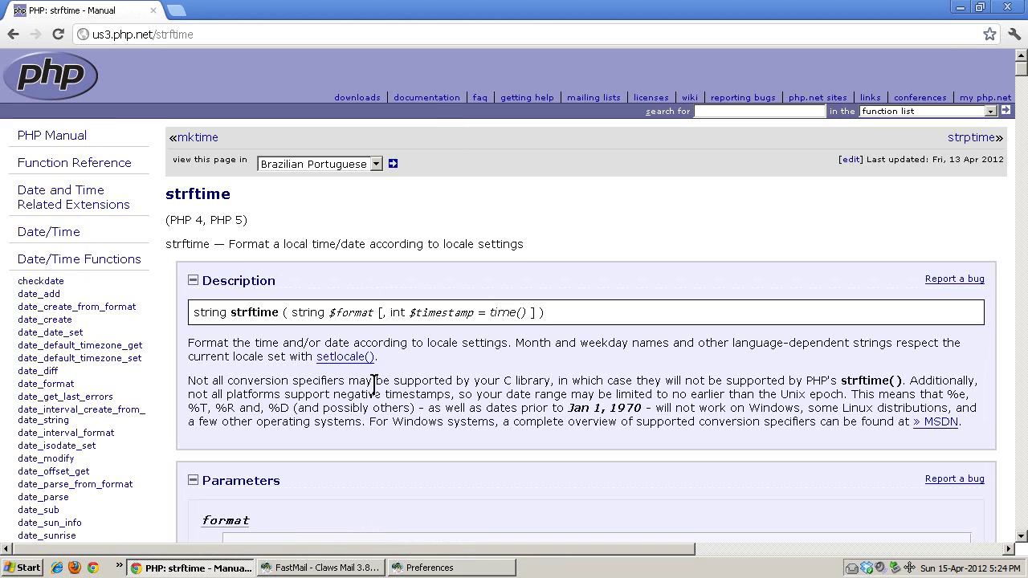
Step: Scroll to the strftime format characters table and read the day format rows
scroll(378, 394, "down", 1)
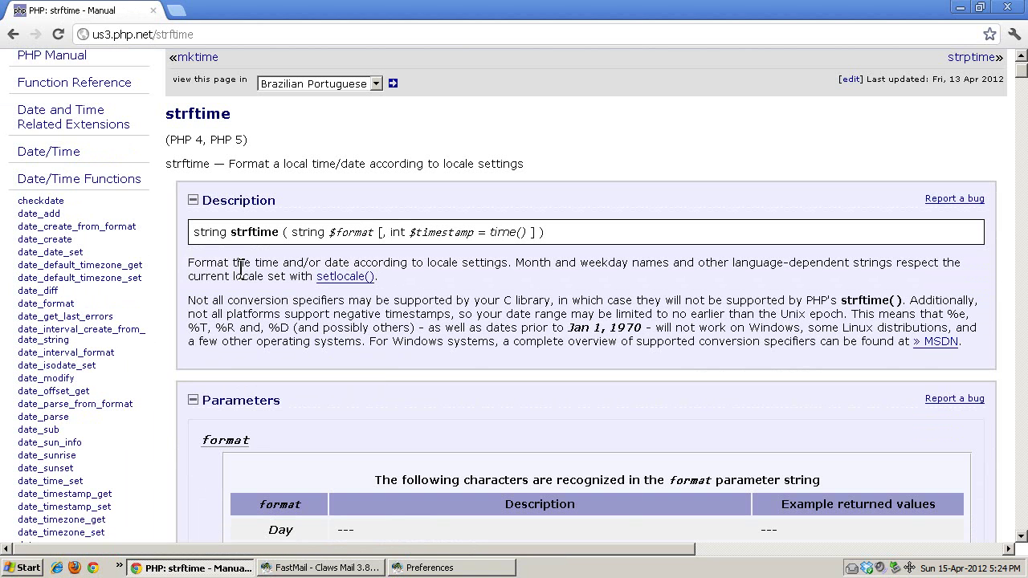
scroll(241, 270, "down", 1)
scroll(241, 269, "down", 3)
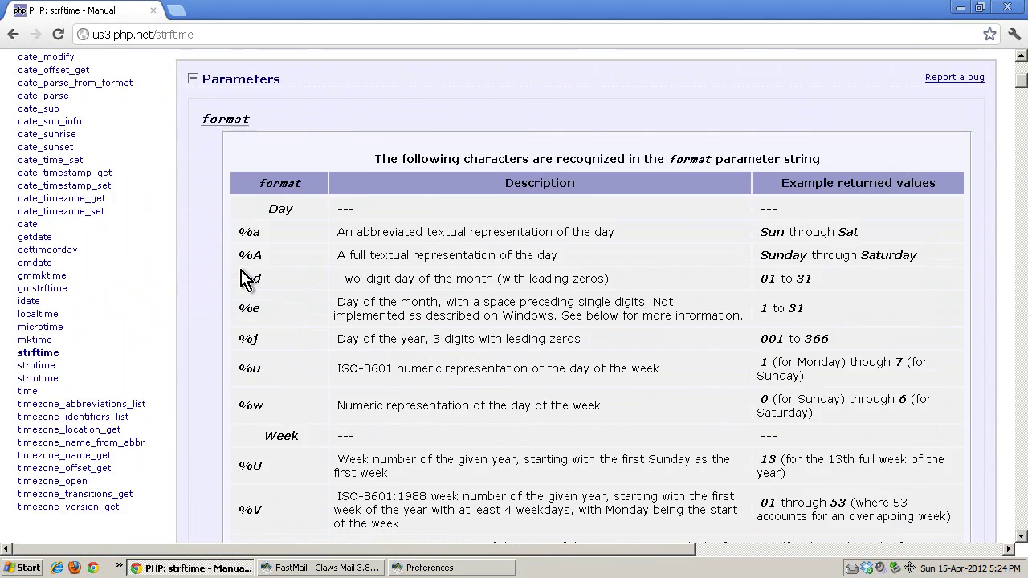
scroll(241, 269, "down", 2)
scroll(241, 241, "up", 1)
left_click_drag(248, 152, 413, 351)
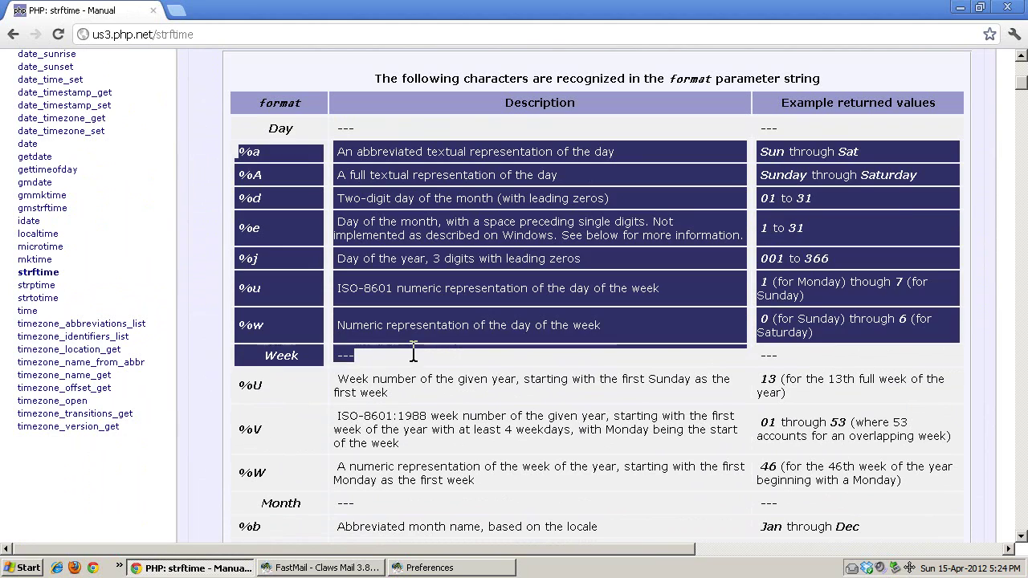
left_click(402, 365)
scroll(402, 366, "up", 5)
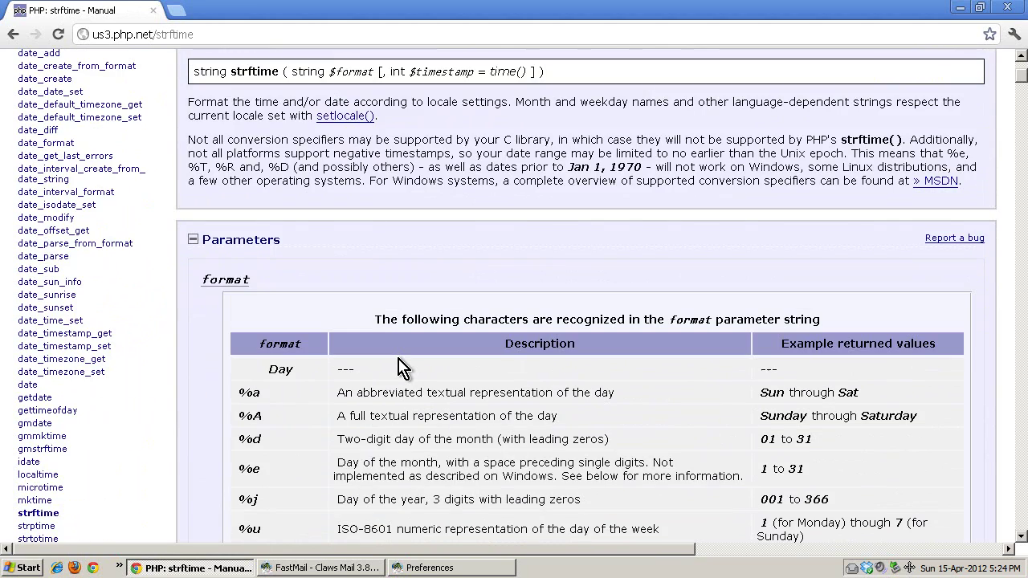
scroll(402, 366, "up", 3)
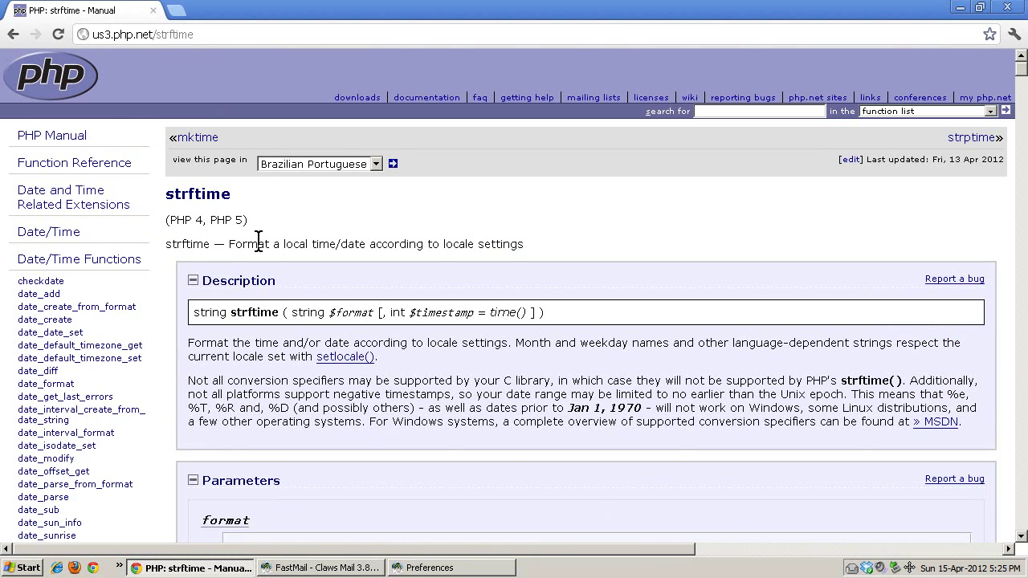
scroll(258, 245, "down", 5)
scroll(258, 248, "down", 1)
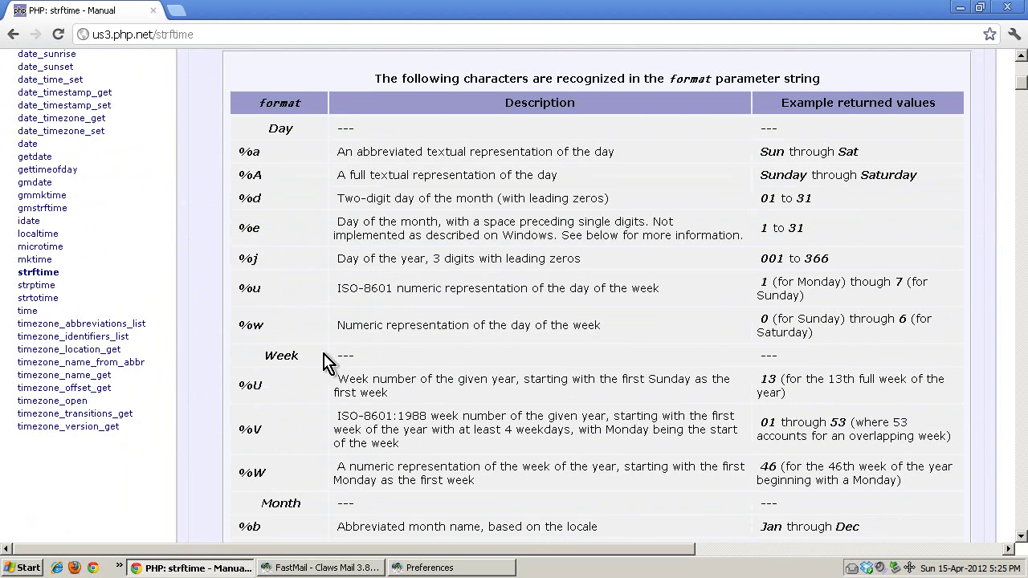
Step: Type { after %D on the Date: line, check the symbols list, and return to Chrome
left_click(450, 566)
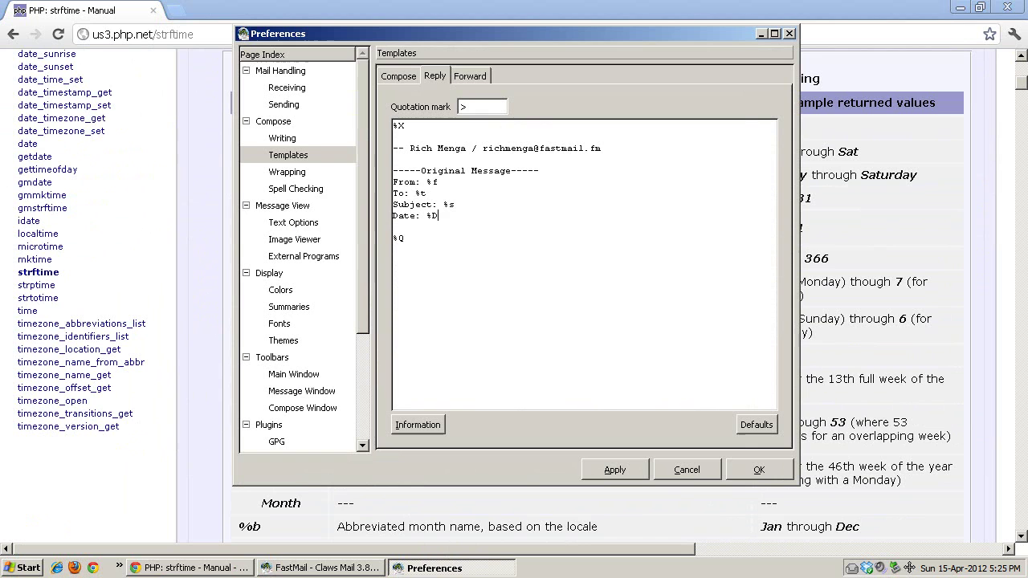
type("{")
left_click(417, 425)
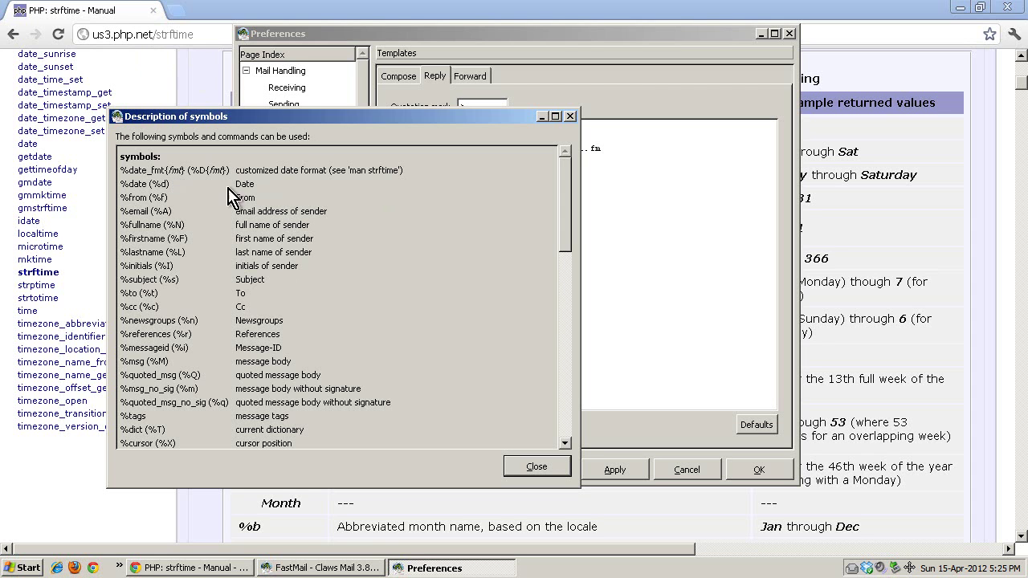
left_click(570, 117)
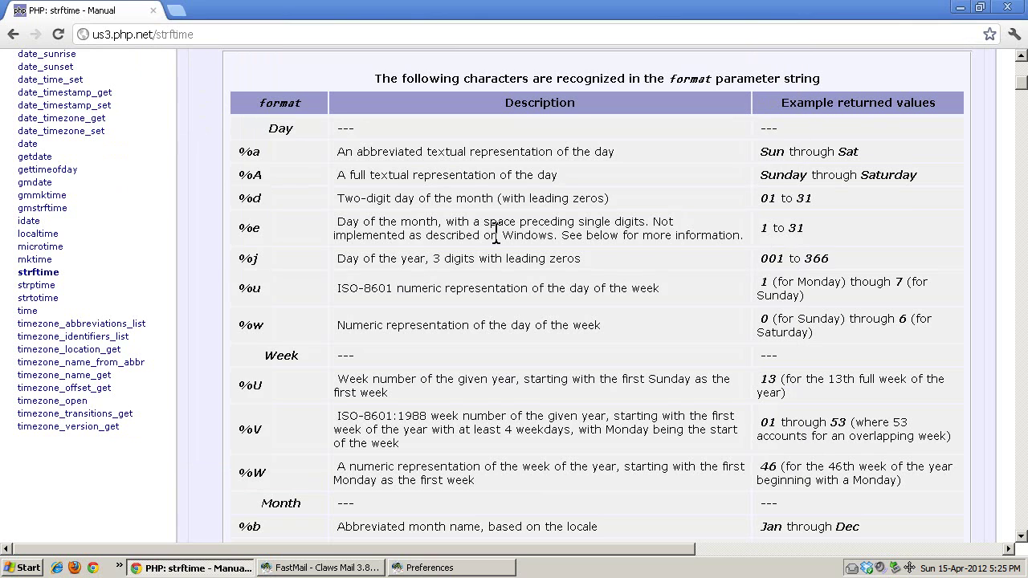
key("alt+Tab")
Step: Add the %d day and %b abbreviated month codes to the Date format
left_click_drag(346, 197, 565, 199)
left_click(584, 201)
key("alt+Tab")
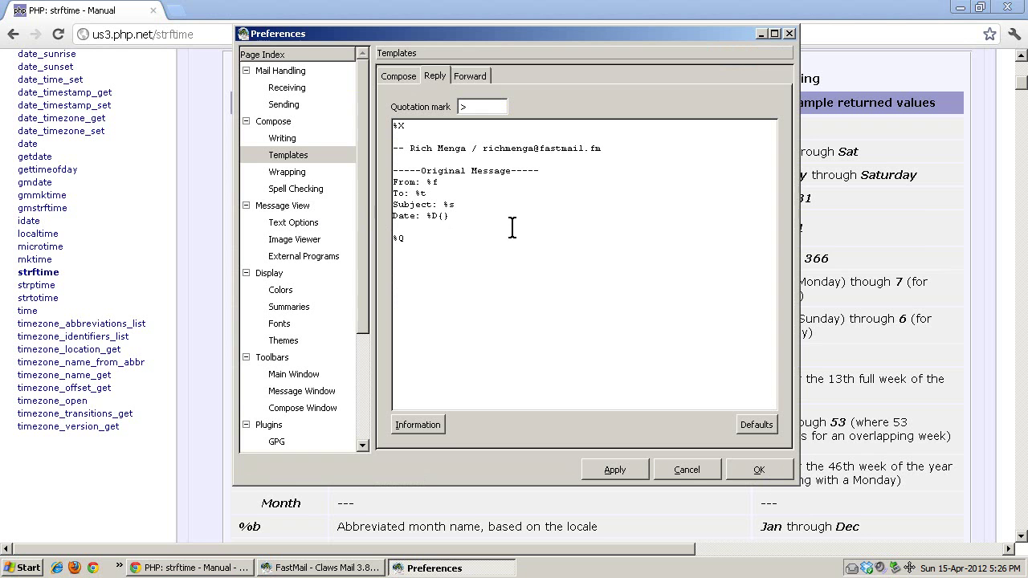
type("%d-")
key("alt+Tab")
scroll(386, 297, "down", 3)
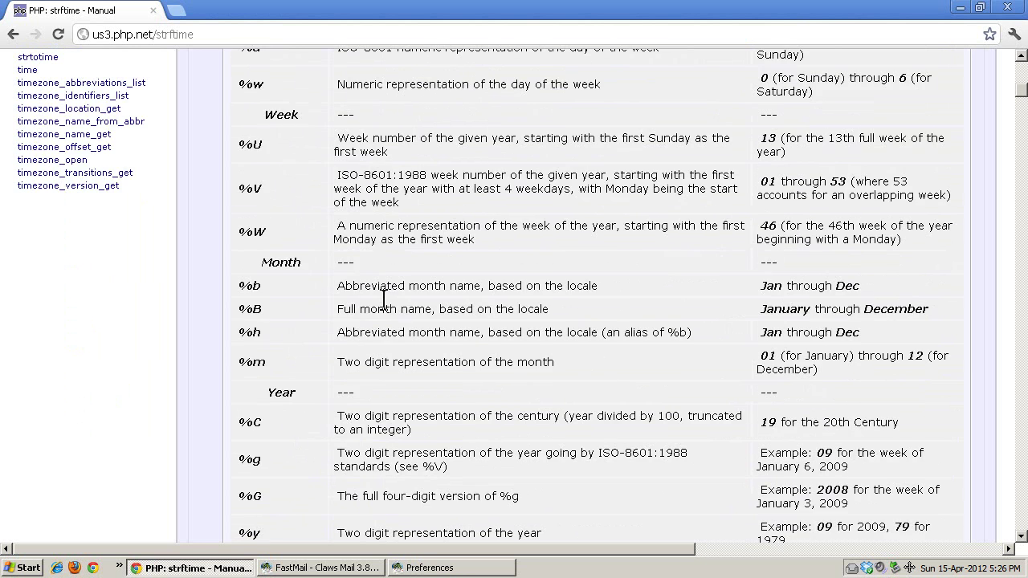
scroll(385, 297, "down", 1)
left_click_drag(360, 205, 533, 206)
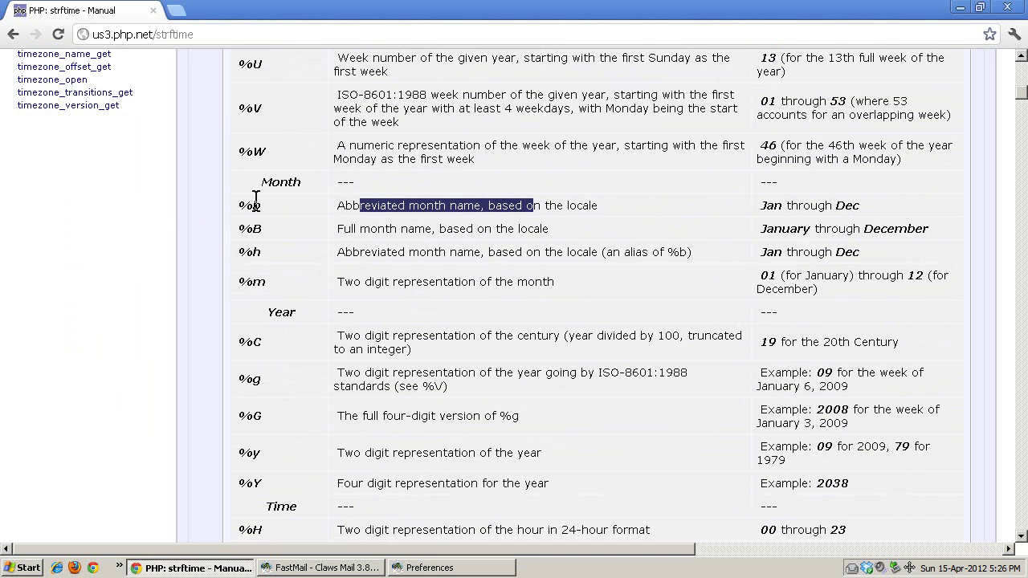
key("alt+Tab")
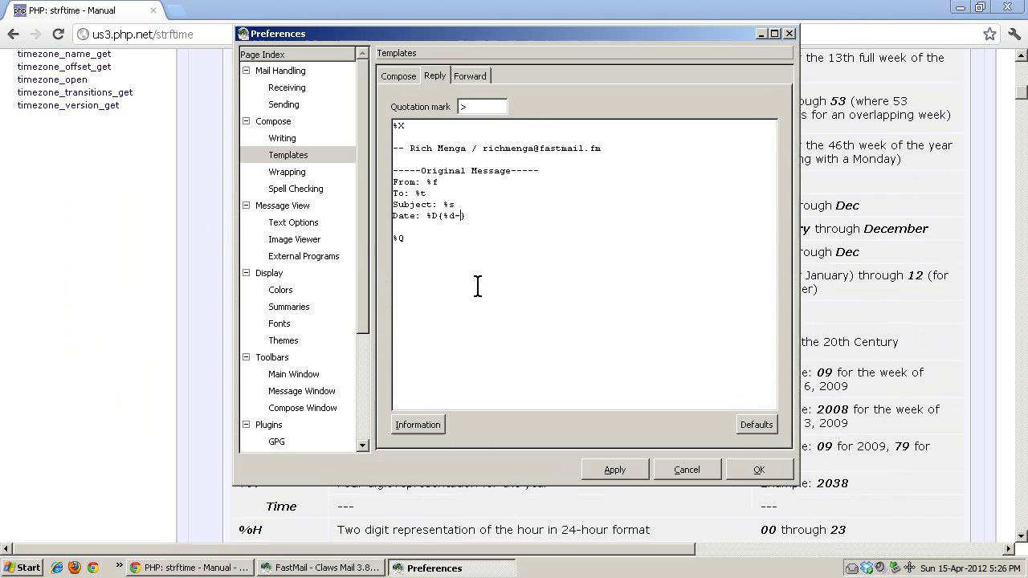
type("%b-")
Step: Look up the four-digit year code on the strftime page and add %Y
key("alt+Tab")
scroll(402, 351, "down", 1)
scroll(401, 351, "down", 3)
scroll(402, 356, "down", 3)
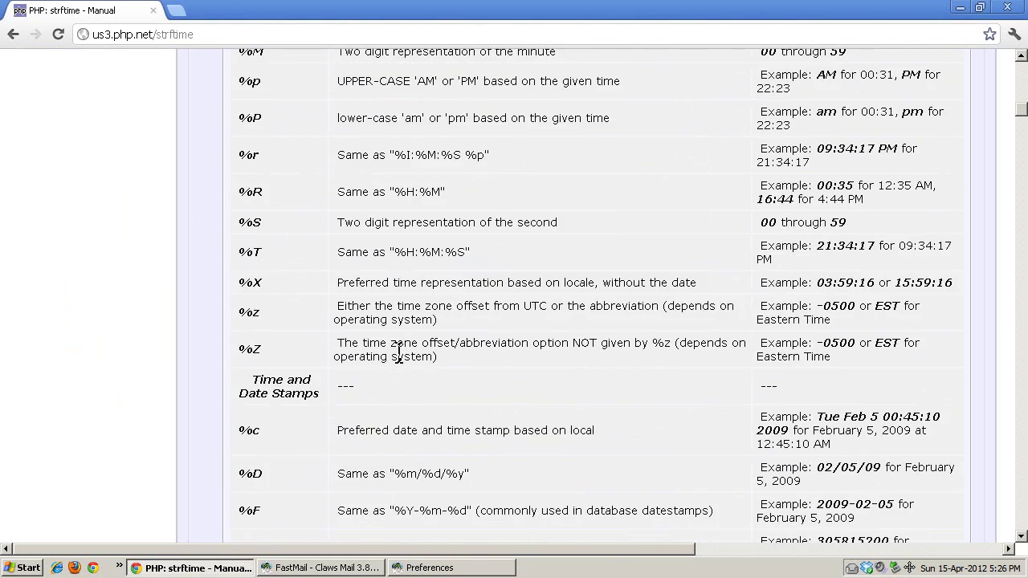
scroll(401, 361, "down", 4)
scroll(402, 361, "up", 3)
scroll(402, 361, "up", 5)
scroll(402, 361, "up", 3)
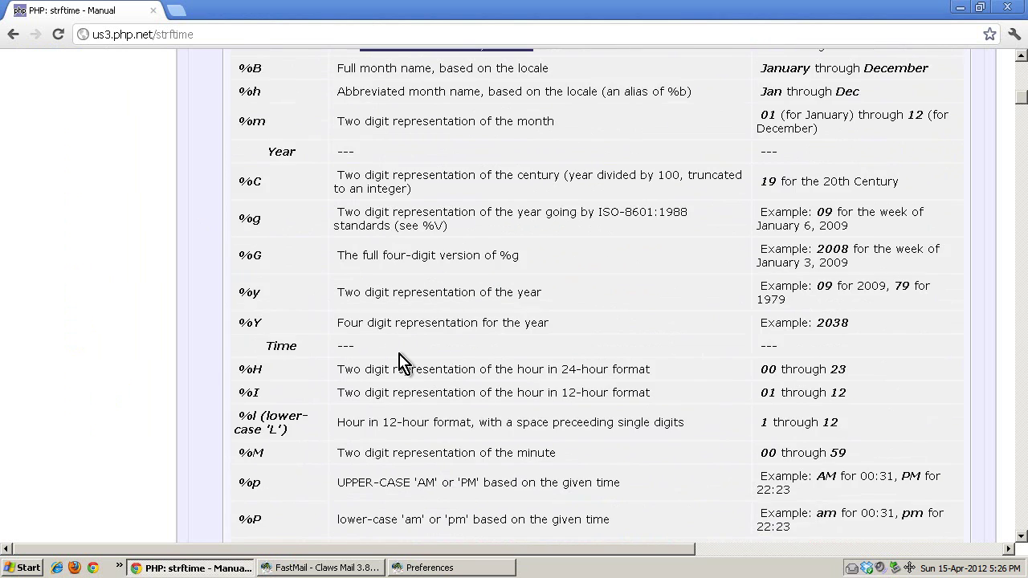
scroll(401, 361, "up", 1)
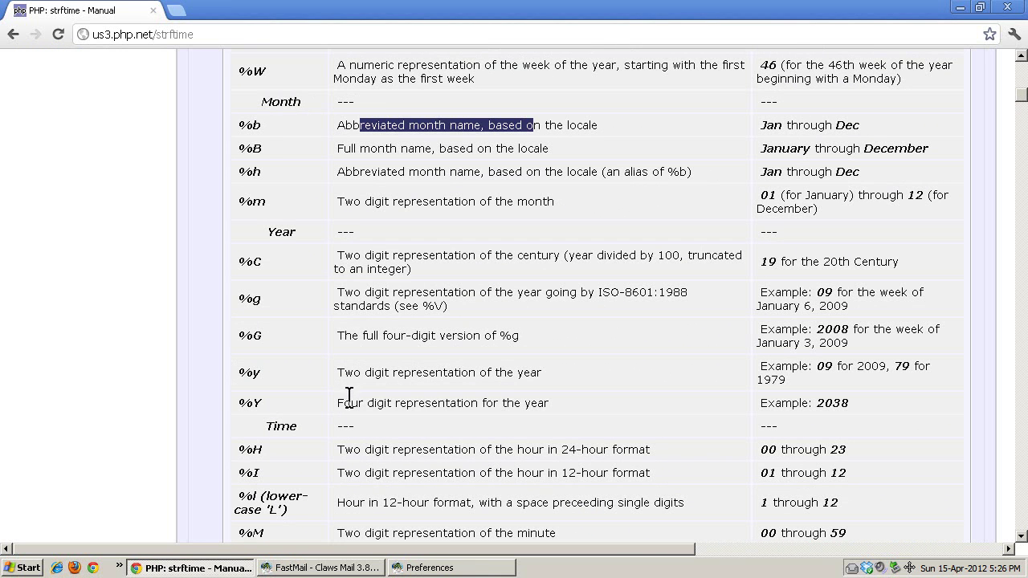
left_click_drag(350, 402, 514, 402)
key("alt+Tab")
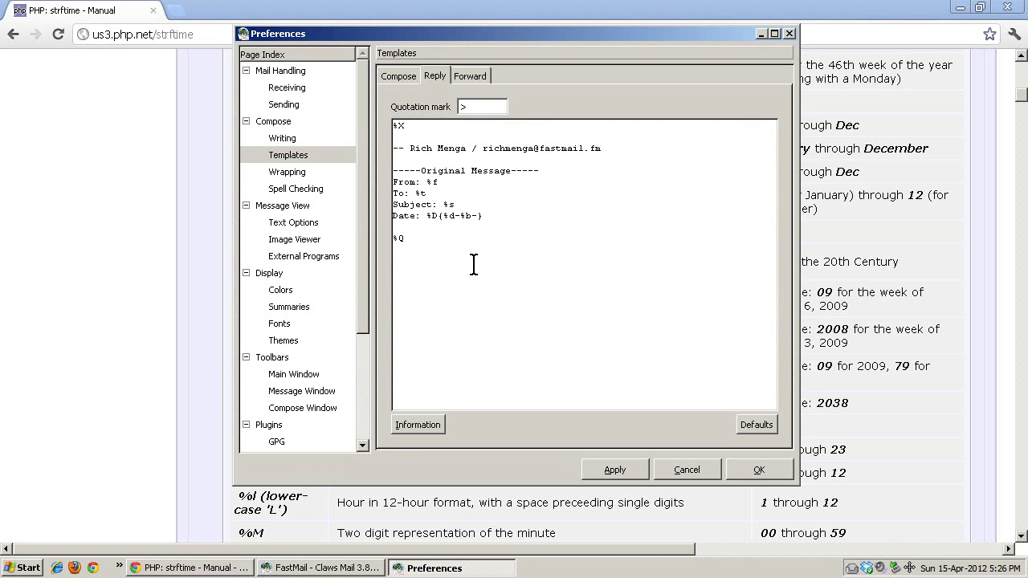
type("%Y")
Step: Add the %I 12-hour hour code followed by a colon
key("alt+Tab")
scroll(385, 321, "up", 2)
scroll(402, 273, "up", 2)
scroll(398, 313, "up", 3)
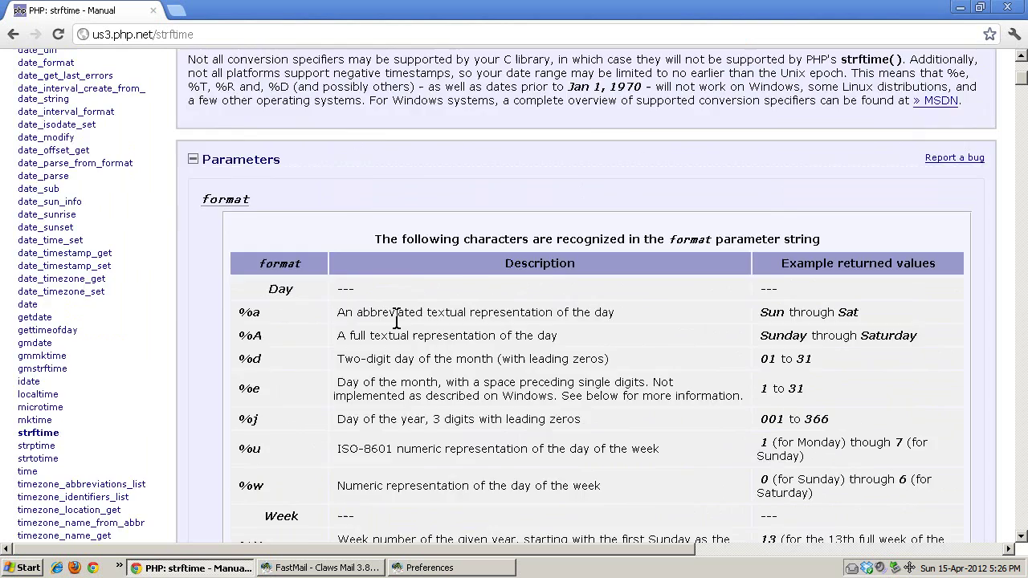
scroll(402, 326, "down", 5)
scroll(402, 330, "down", 3)
scroll(398, 317, "down", 2)
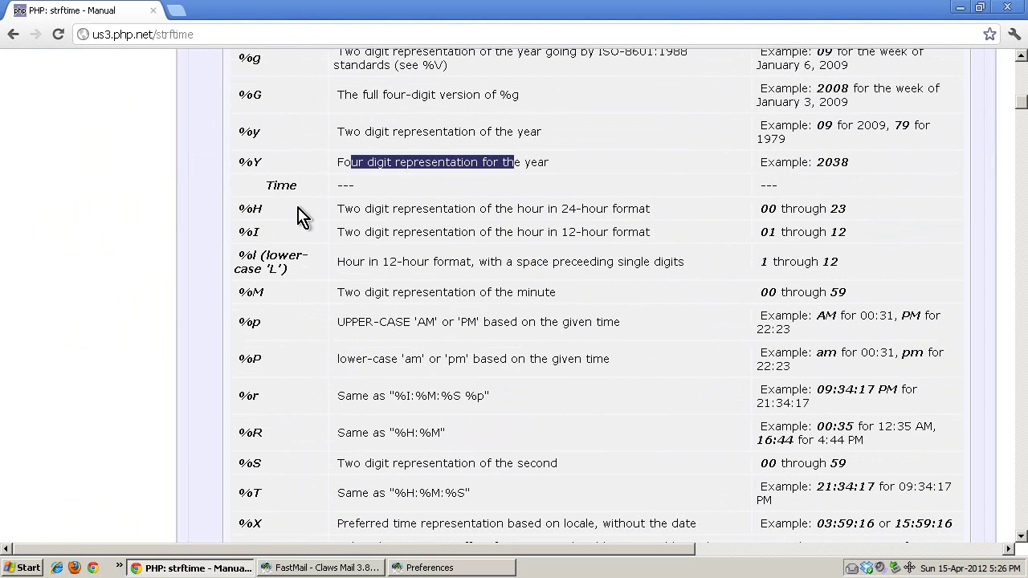
left_click_drag(354, 231, 615, 232)
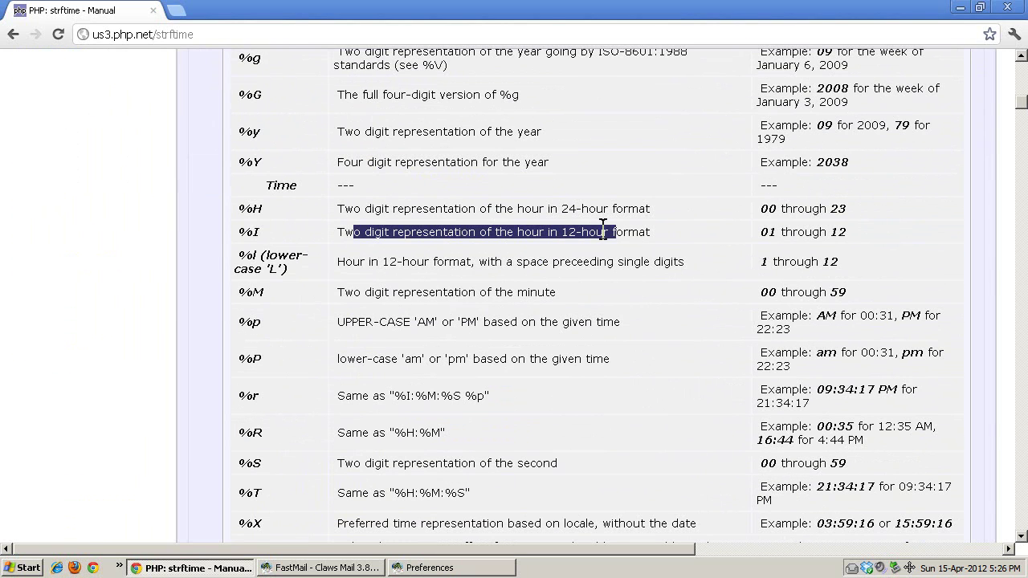
key("alt+Tab")
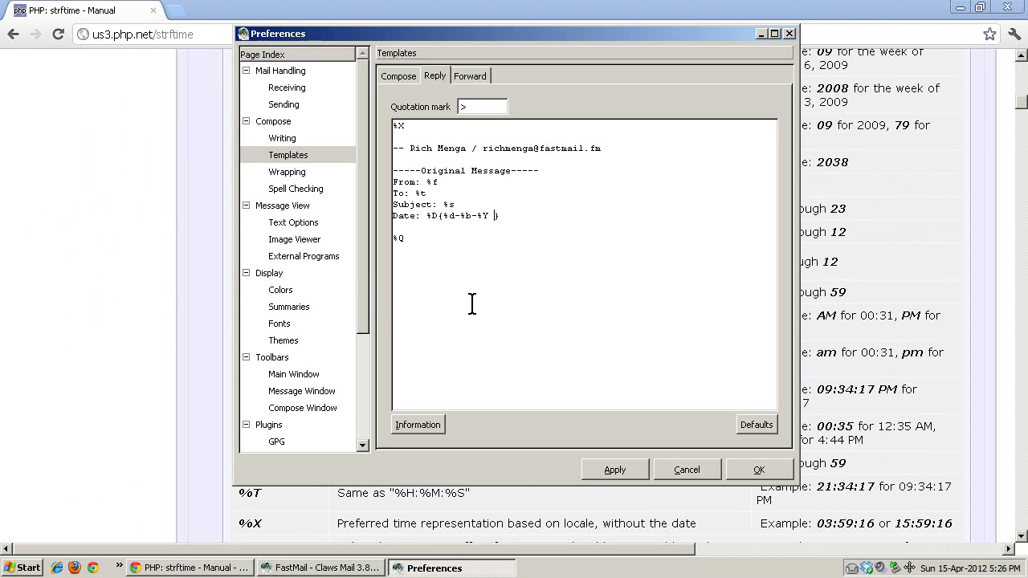
type("%I")
type(":")
Step: Add %M minutes and paste the %p AM/PM code to complete the time
key("alt+Tab")
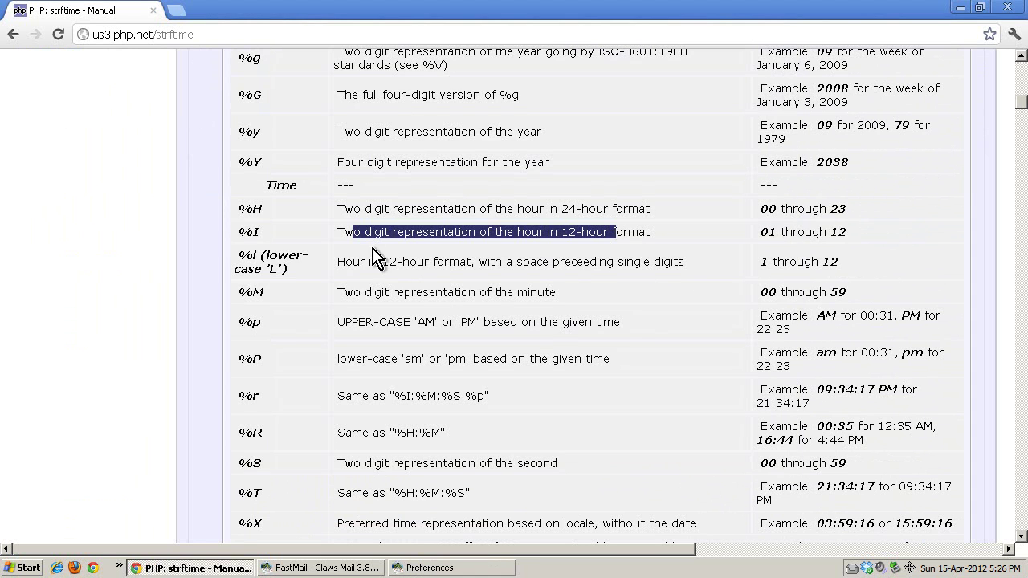
left_click_drag(364, 293, 437, 292)
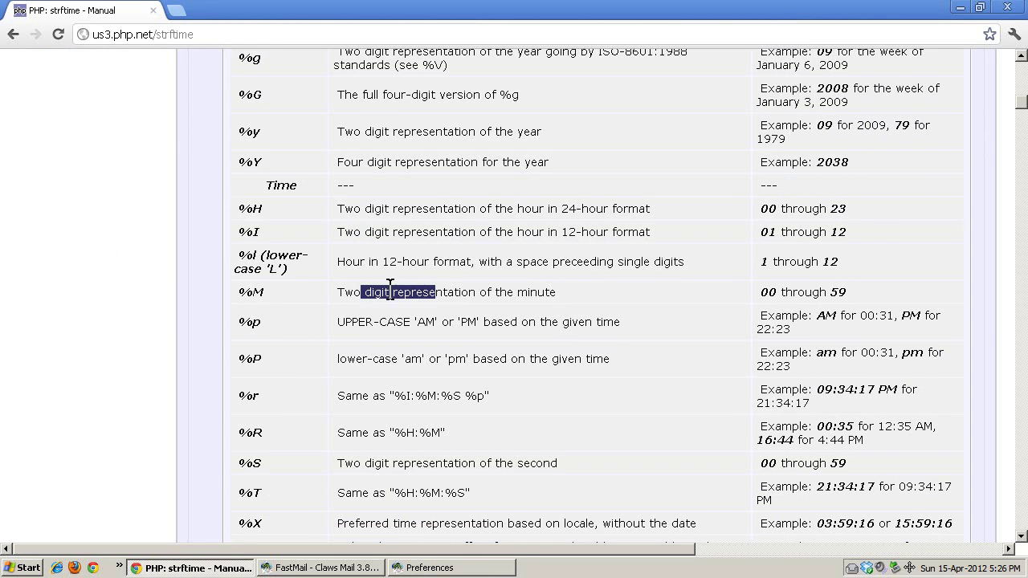
key("alt+Tab")
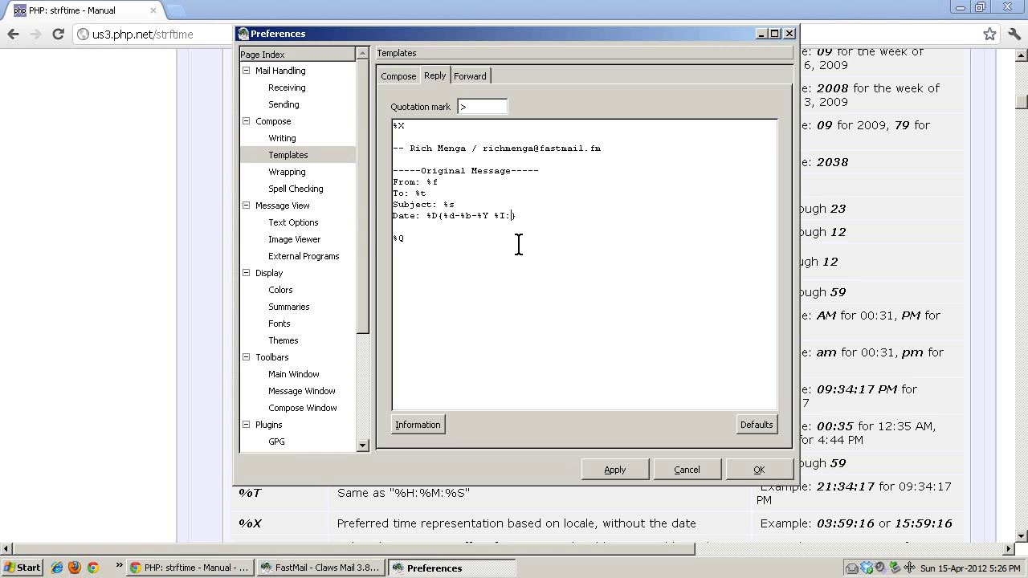
type("%M")
key("alt+Tab")
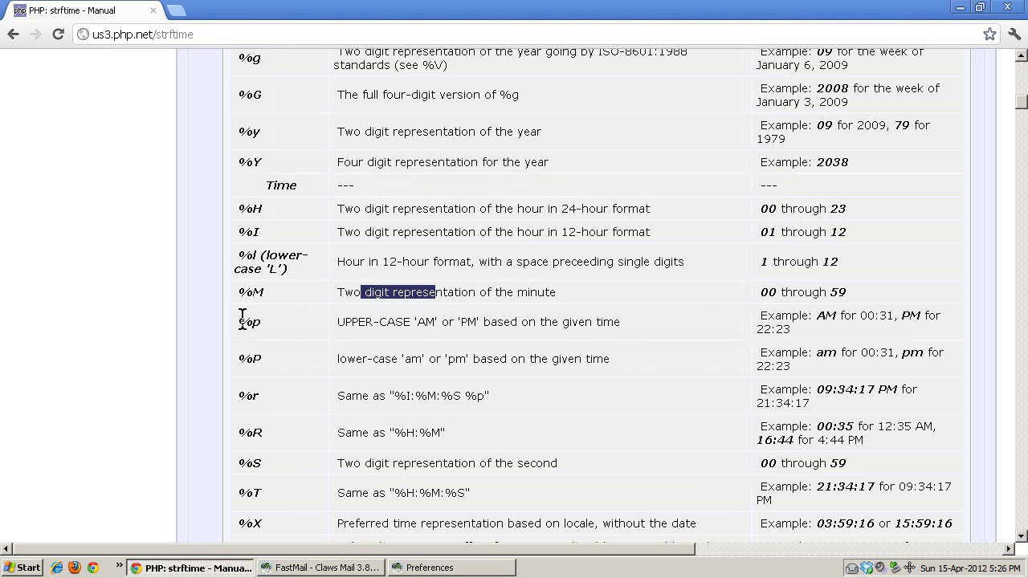
left_click_drag(239, 320, 266, 320)
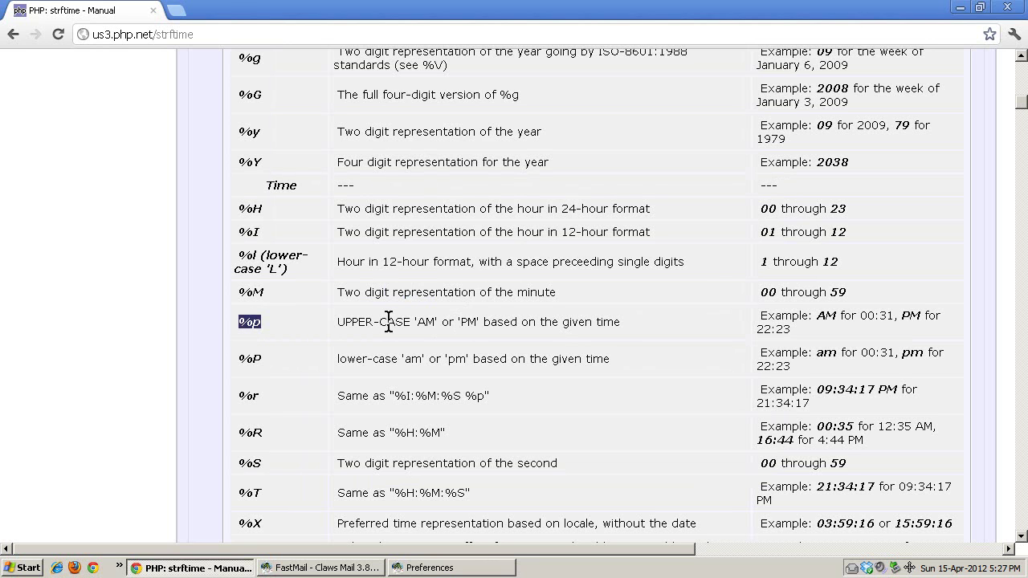
key("alt+Tab")
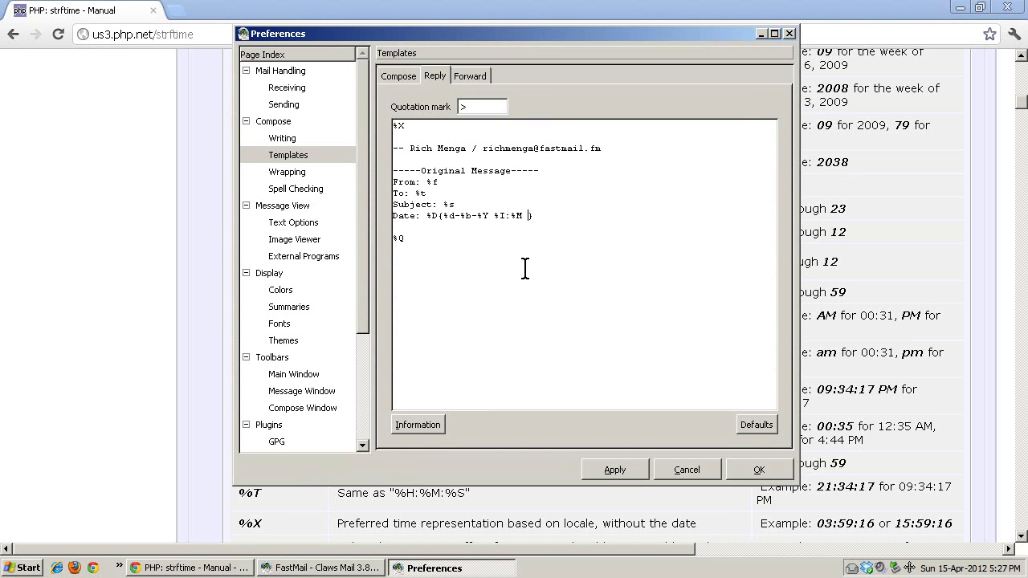
type("p")
Step: Start the forward template with %X and a -----Begin Forwarded Message----- header line
left_click(471, 78)
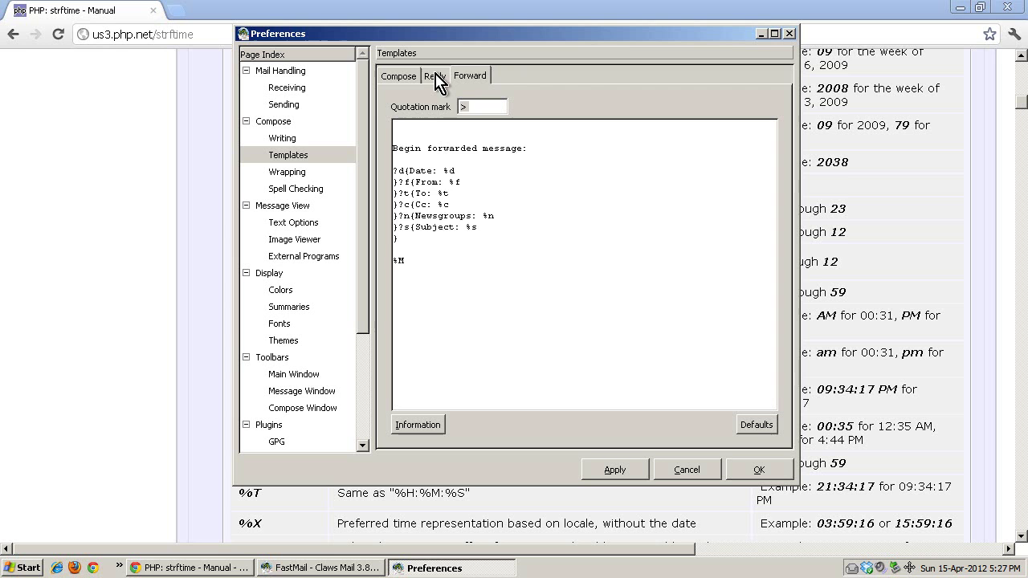
left_click(434, 78)
left_click_drag(395, 124, 468, 242)
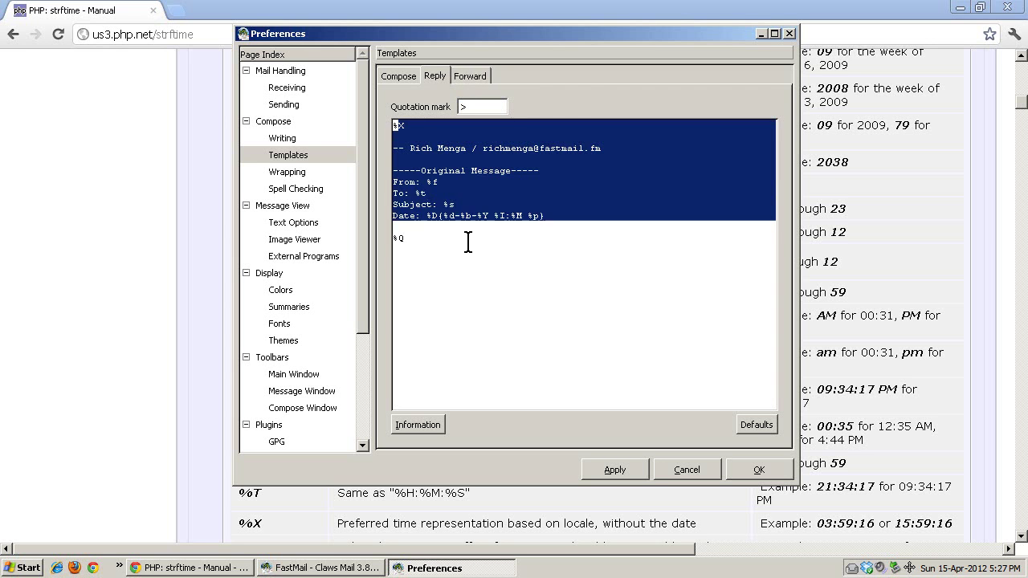
left_click(451, 191)
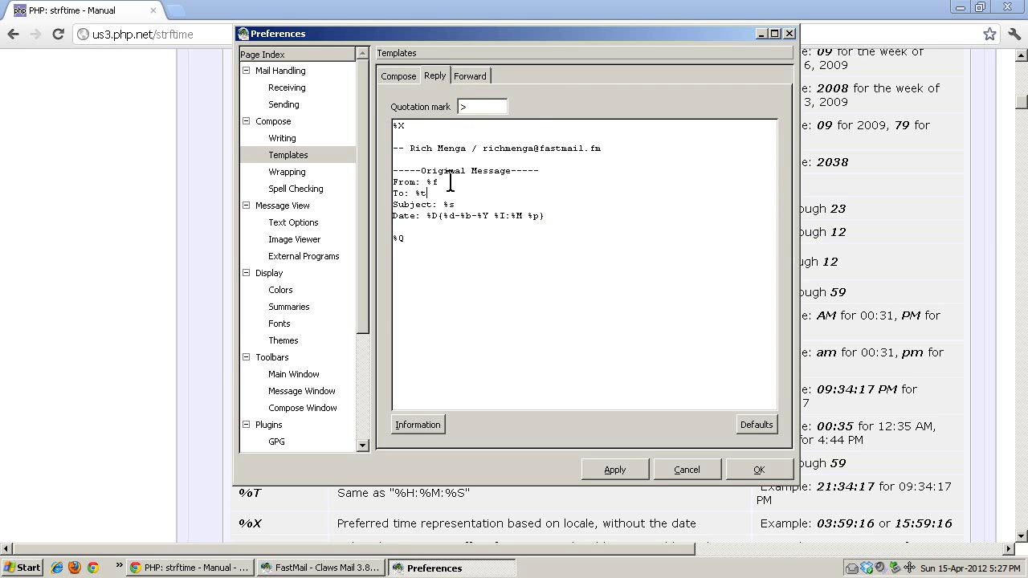
left_click(470, 78)
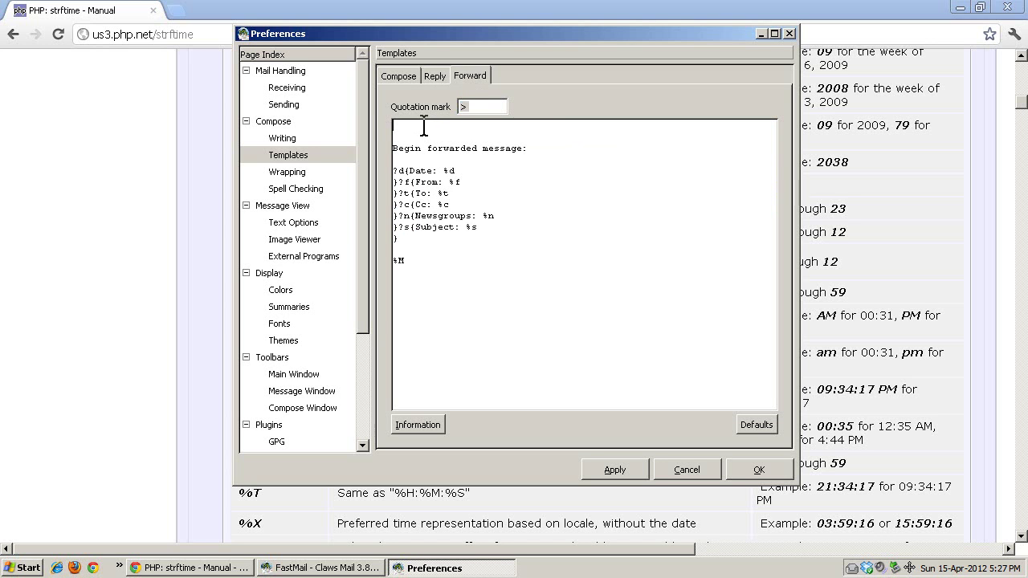
type("%X")
key("Home")
type("-----")
key("BackSpace")
key("BackSpace")
key("BackSpace")
key("BackSpace")
key("BackSpace")
key("BackSpace")
key("BackSpace")
key("BackSpace")
key("BackSpace")
type("Forwarded Me")
type("ssag")
Step: Replace %d after Date: in the forward template with the reply template's date format
double_click(449, 171)
left_click(434, 75)
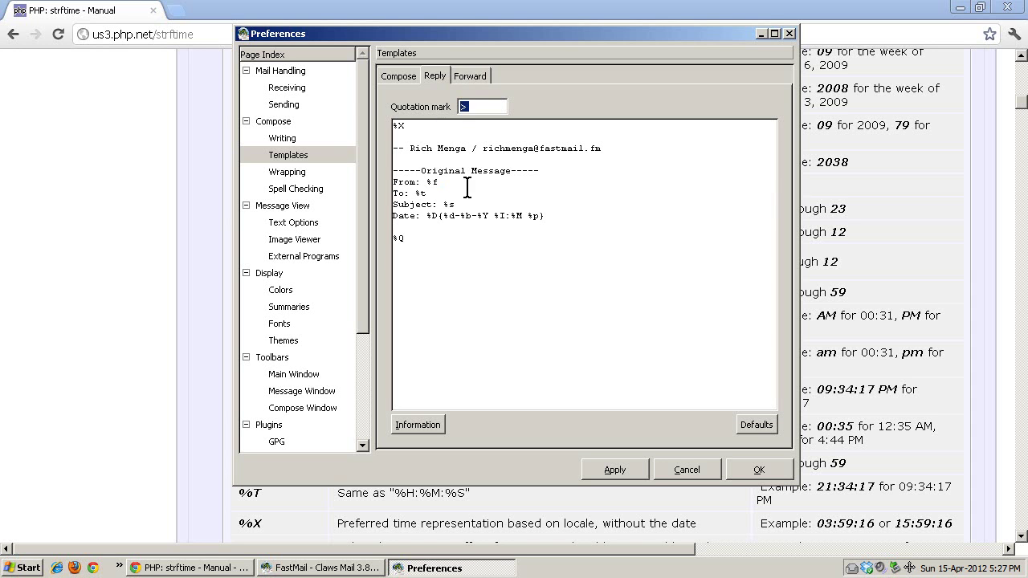
left_click_drag(427, 215, 546, 216)
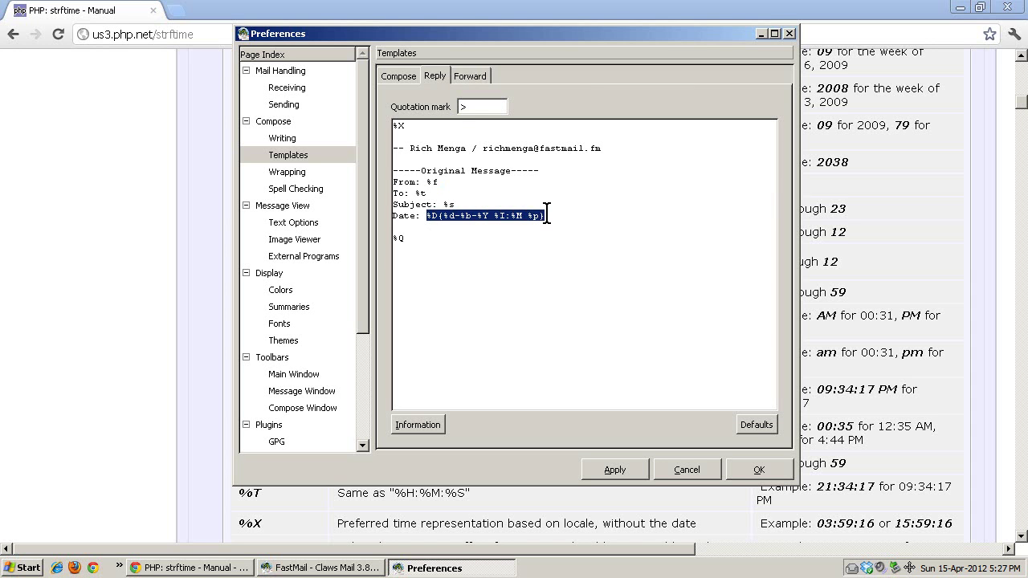
right_click(486, 223)
left_click(506, 241)
left_click(470, 75)
left_click_drag(442, 171, 455, 171)
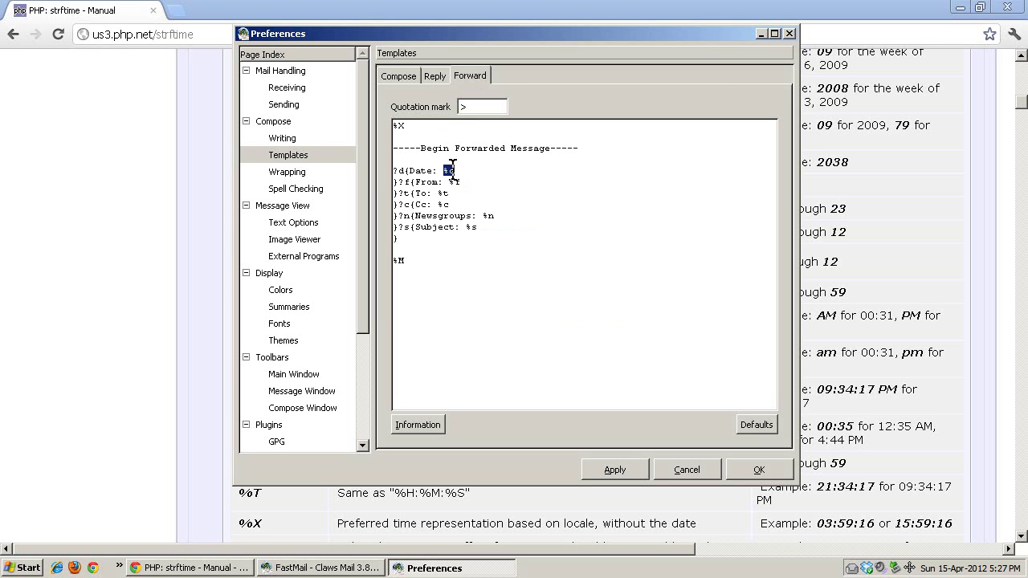
right_click(450, 169)
left_click(482, 213)
left_click(286, 171)
left_click(436, 78)
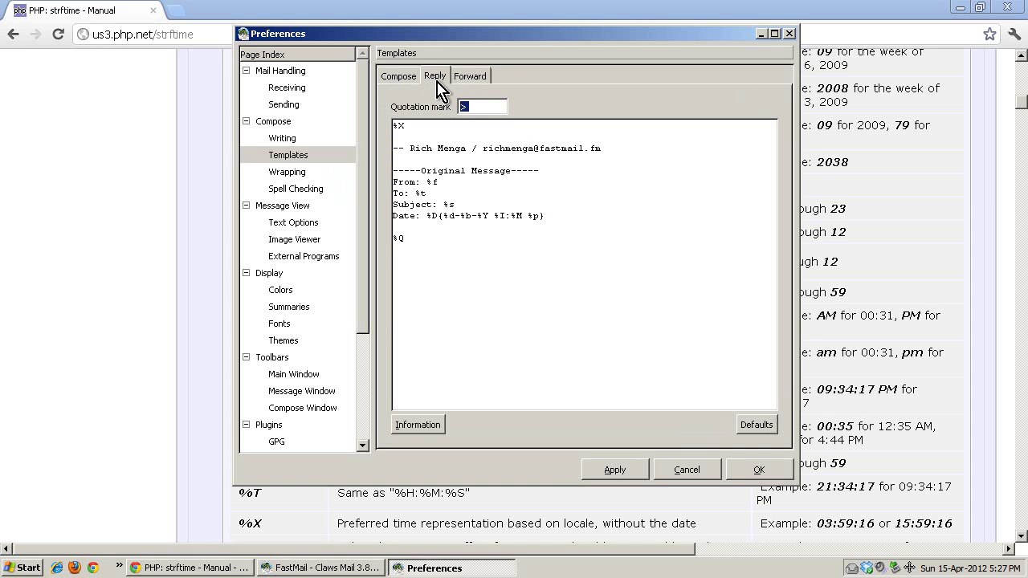
Step: On the Spell Checking page, choose en_US as default dictionary and uncheck Enable spell checker
left_click(404, 77)
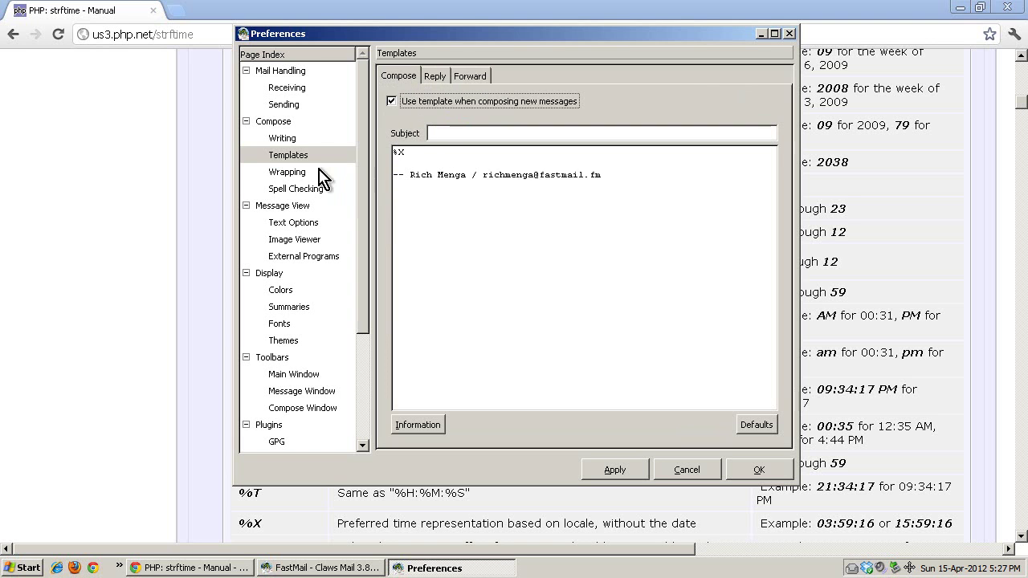
left_click(293, 171)
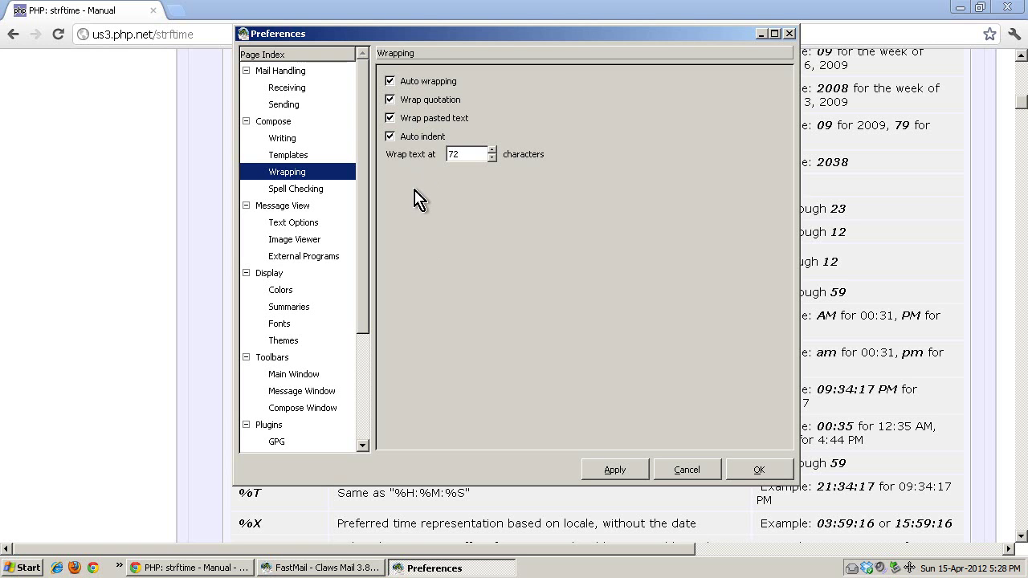
left_click(304, 189)
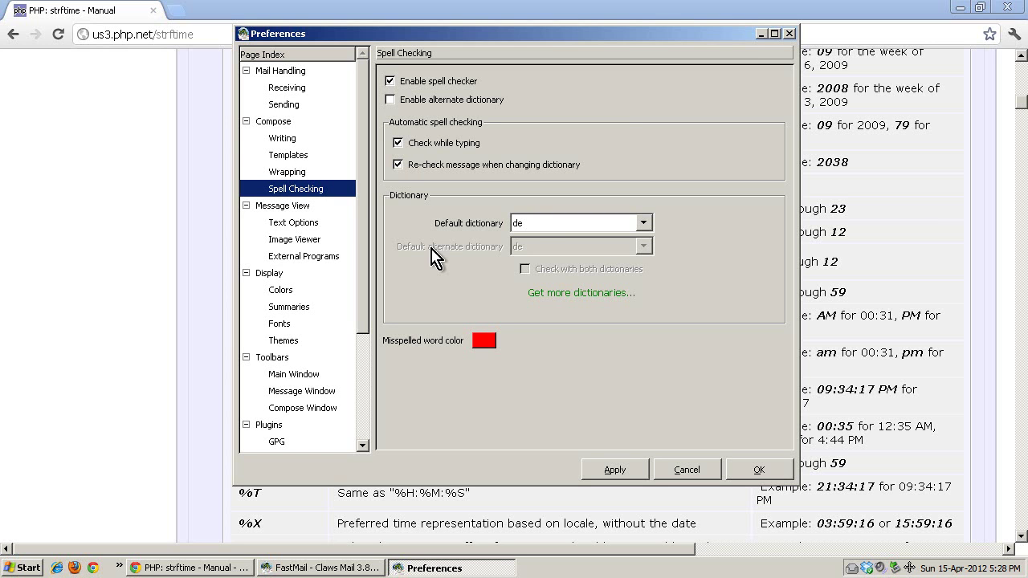
left_click(540, 224)
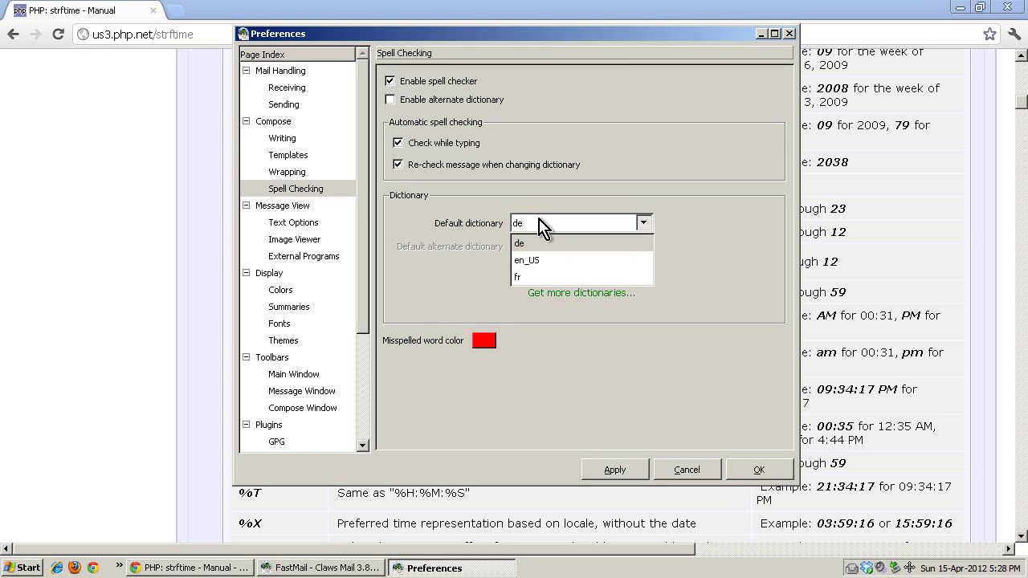
left_click(531, 267)
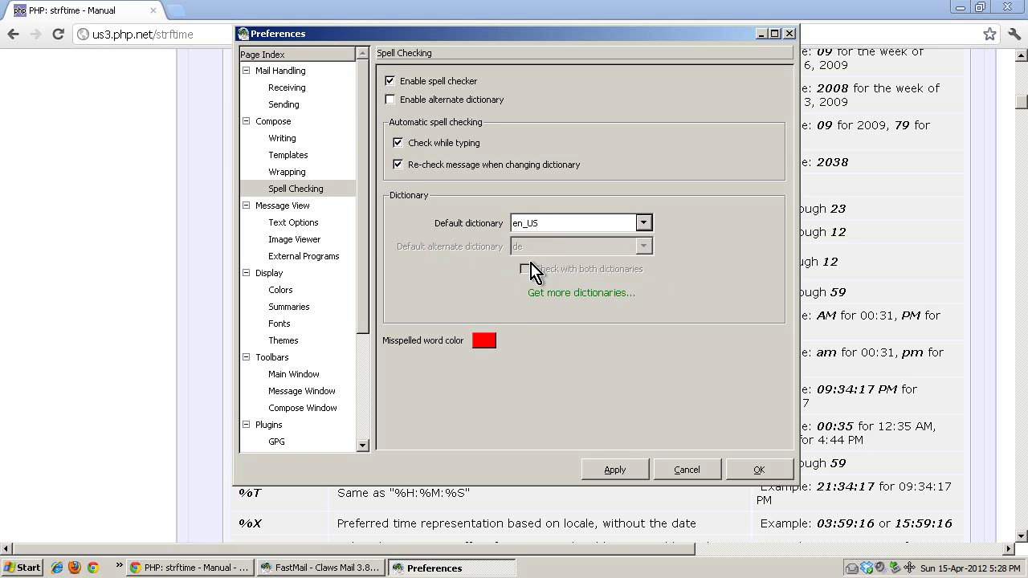
left_click(414, 81)
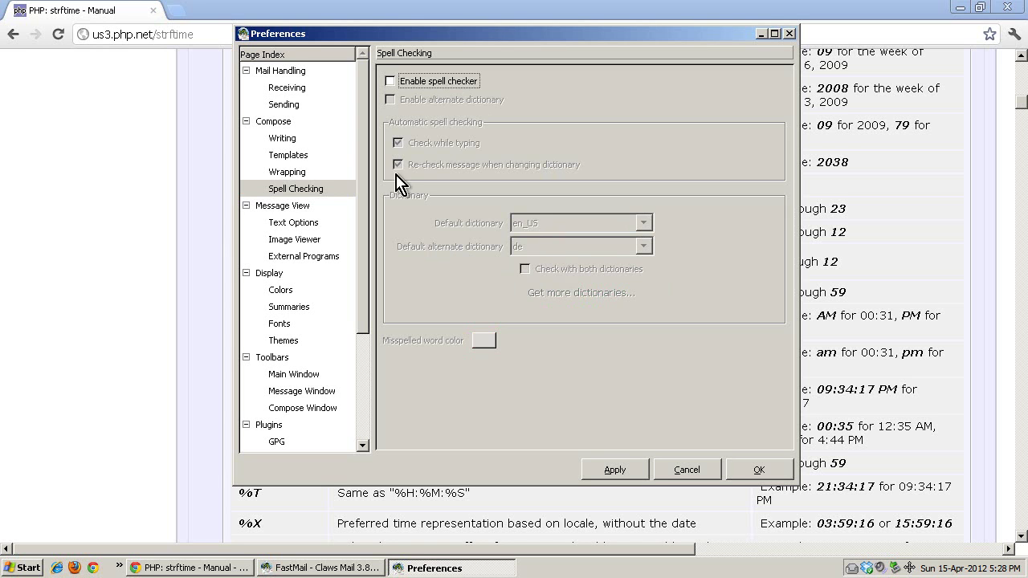
Step: Render HTML-only mail with a plugin, prefer HTML parts, then view Image Viewer and External Programs
left_click(293, 225)
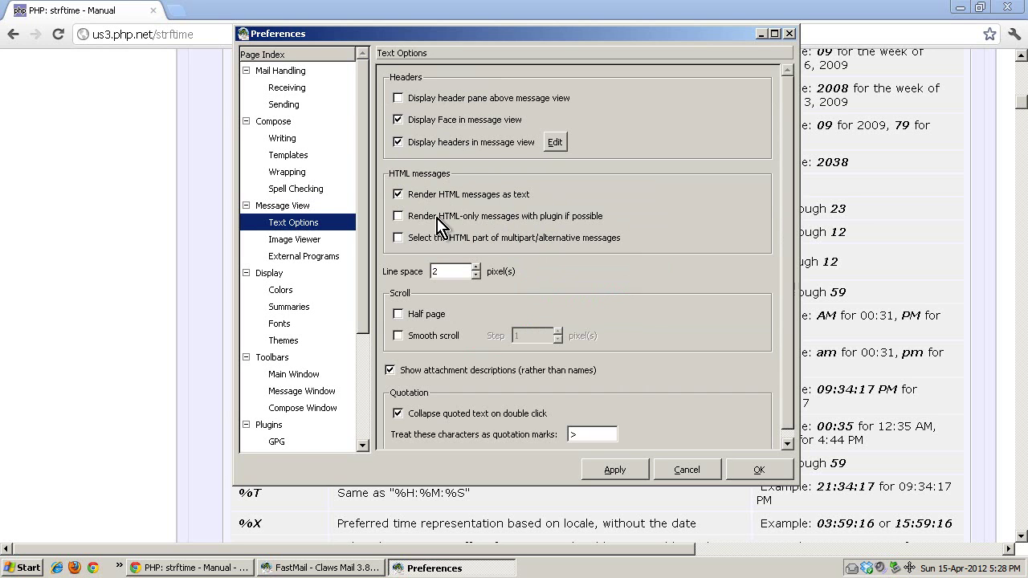
left_click(411, 218)
left_click(420, 238)
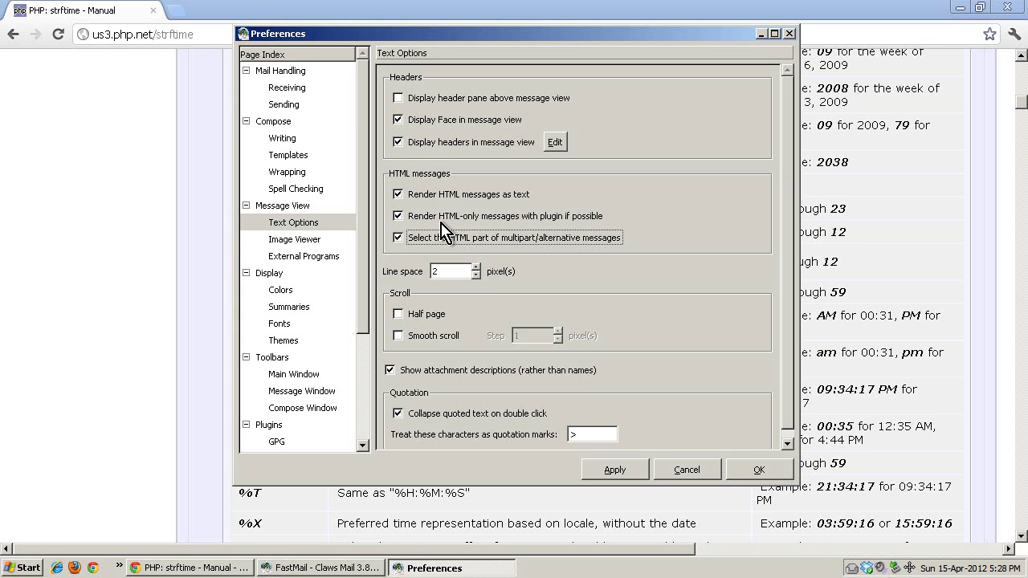
mouse_move(790, 265)
left_mouse_down()
mouse_move(790, 283)
mouse_move(796, 237)
left_mouse_up()
left_click(299, 240)
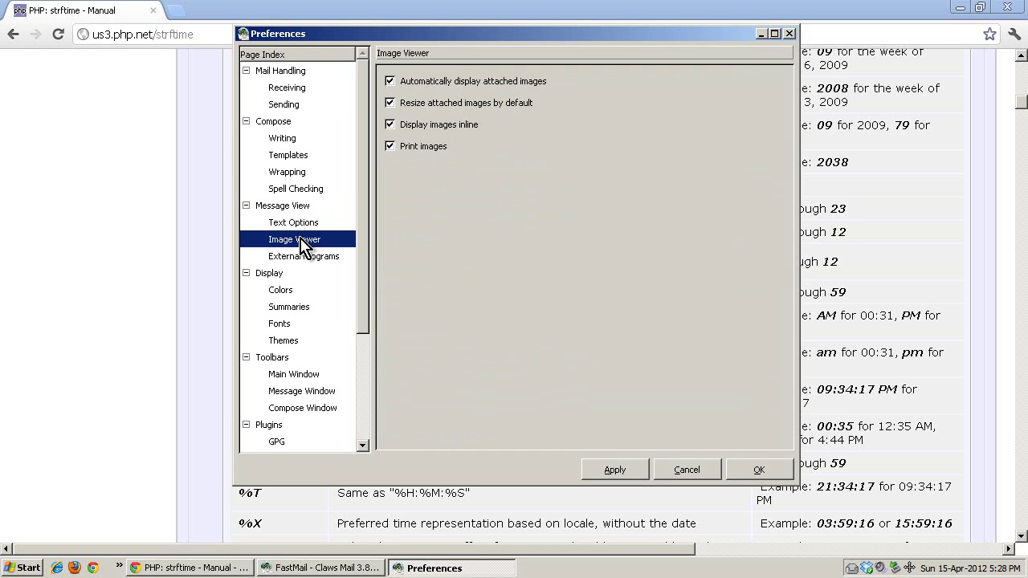
left_click(302, 256)
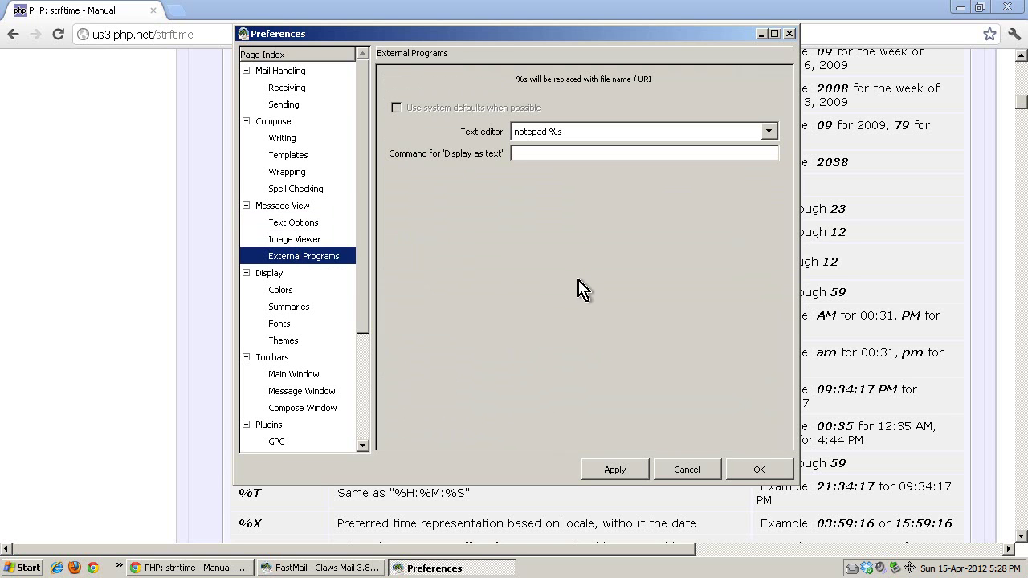
left_click(277, 290)
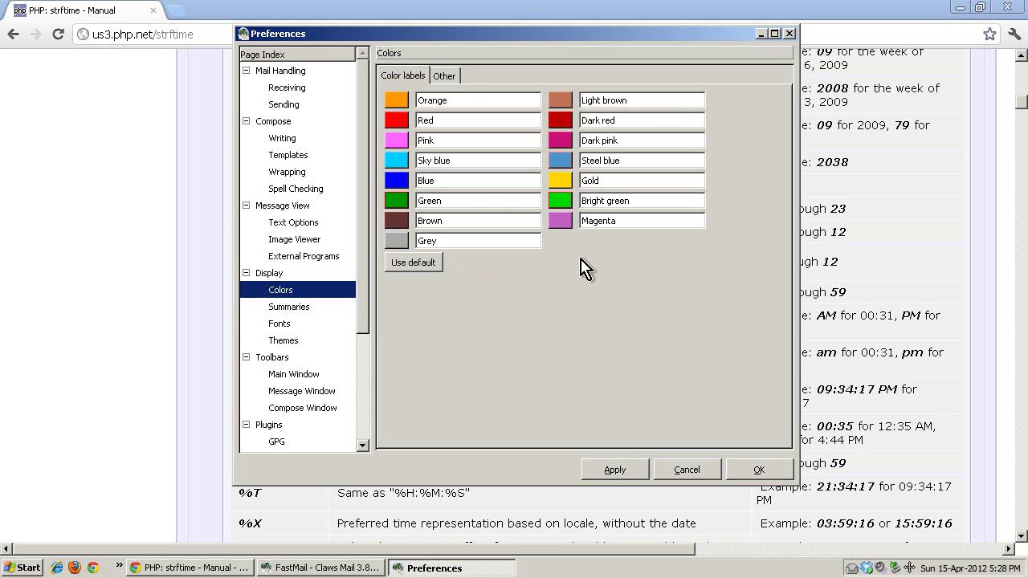
left_click(446, 77)
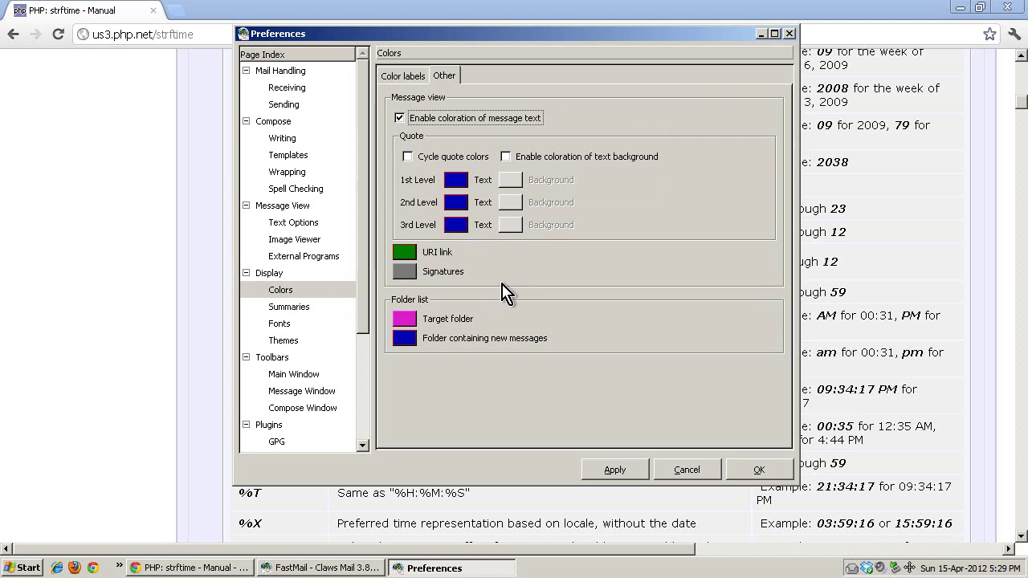
left_click(403, 76)
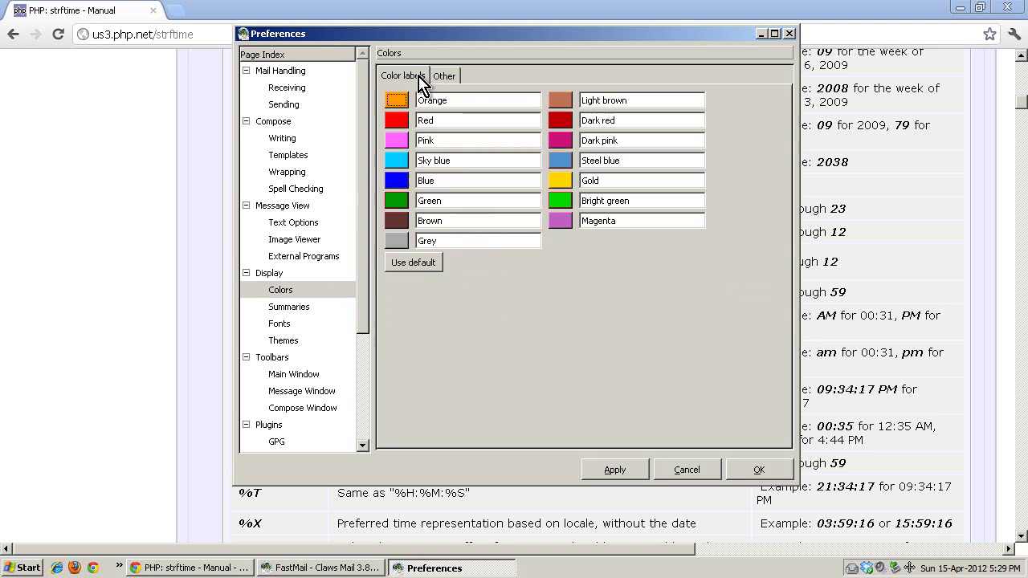
Step: Leave only 'last email in the list' as the default selection when entering a folder
left_click(301, 307)
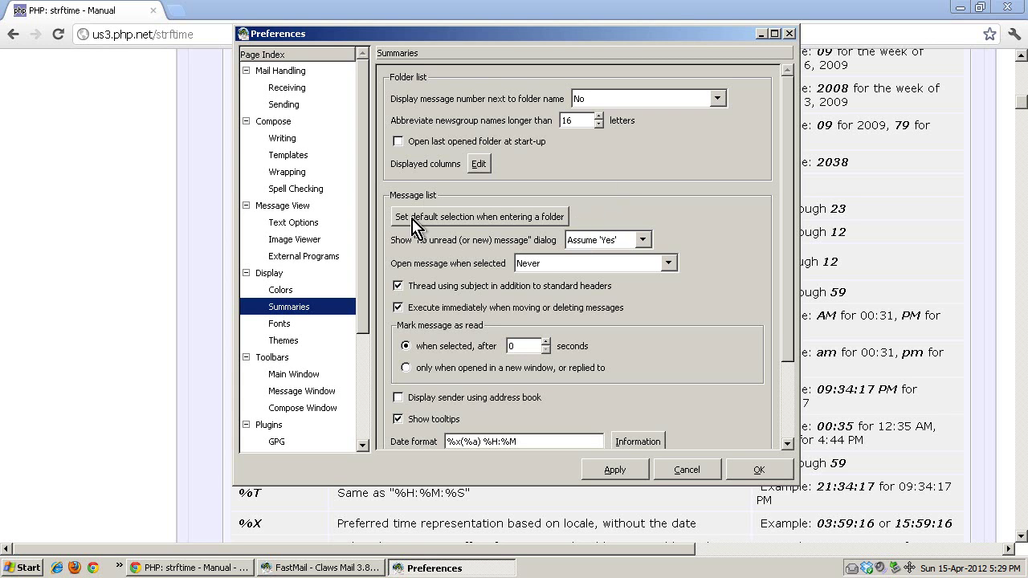
left_click(478, 218)
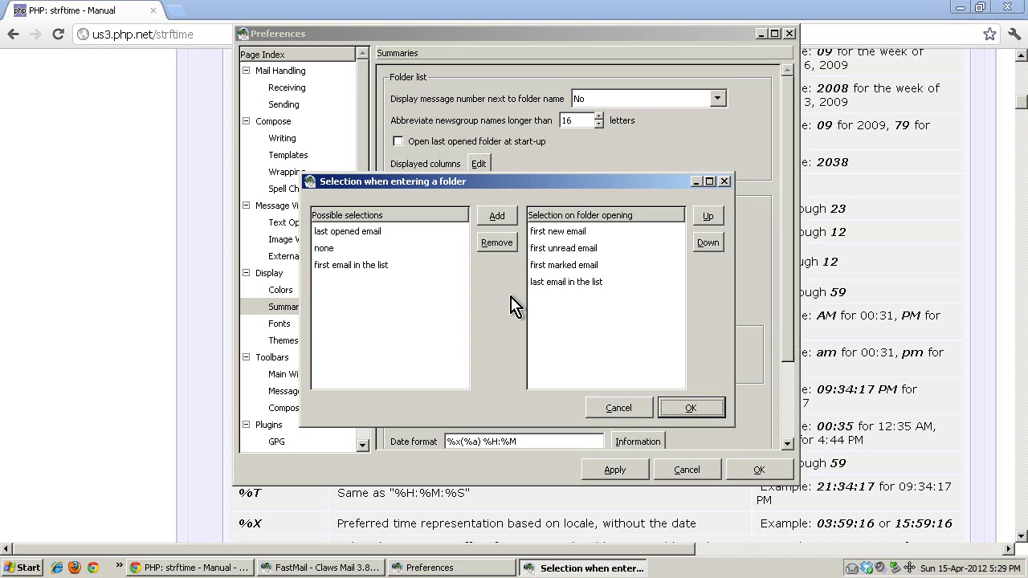
left_click(562, 231)
left_click(492, 249)
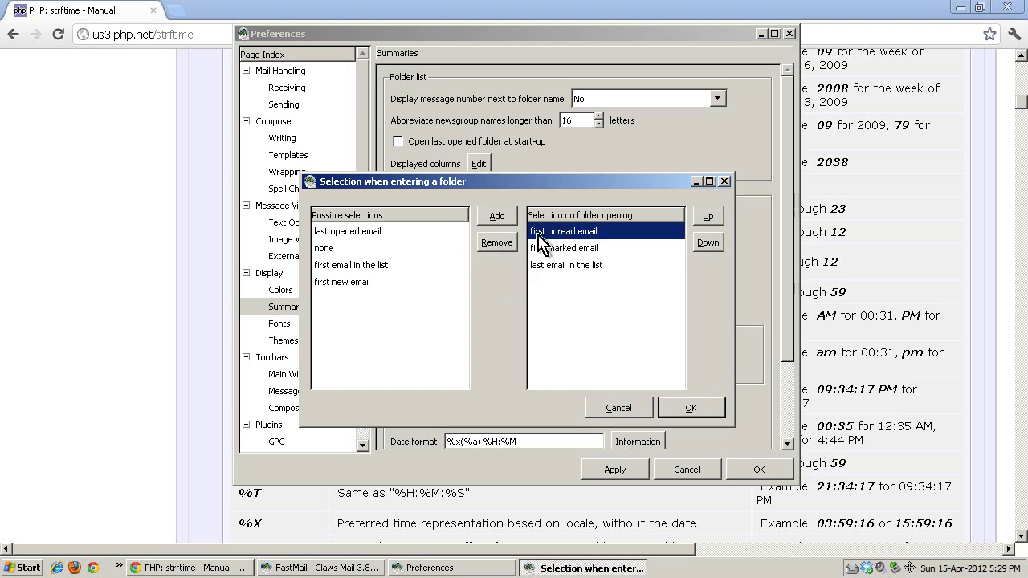
left_click(494, 245)
left_click(547, 234)
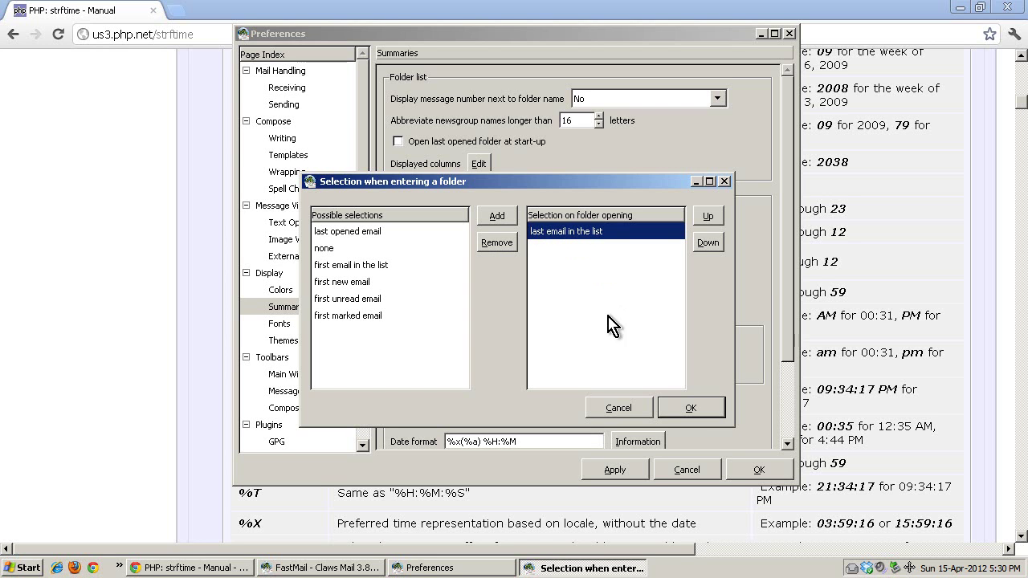
left_click(691, 410)
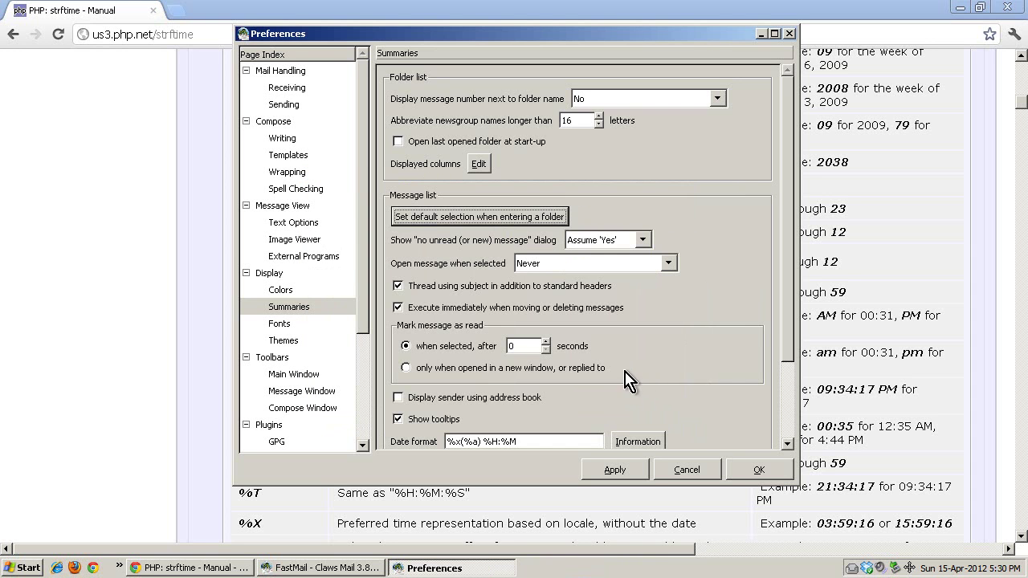
Step: Reopen the folder-entry selection list to recheck 'last email in the list' and close it
left_click(521, 217)
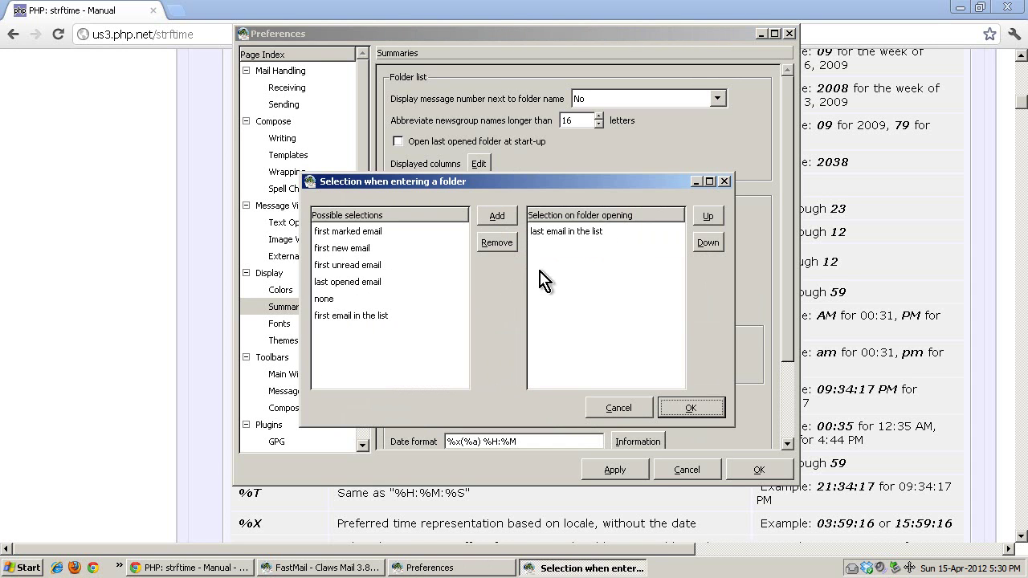
left_click(322, 299)
left_click(351, 267)
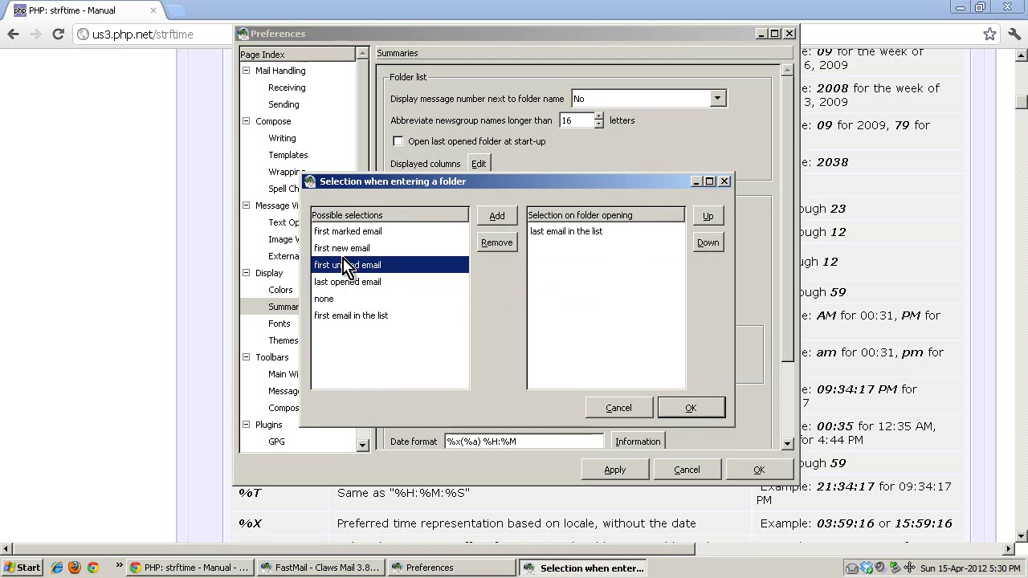
left_click(350, 249)
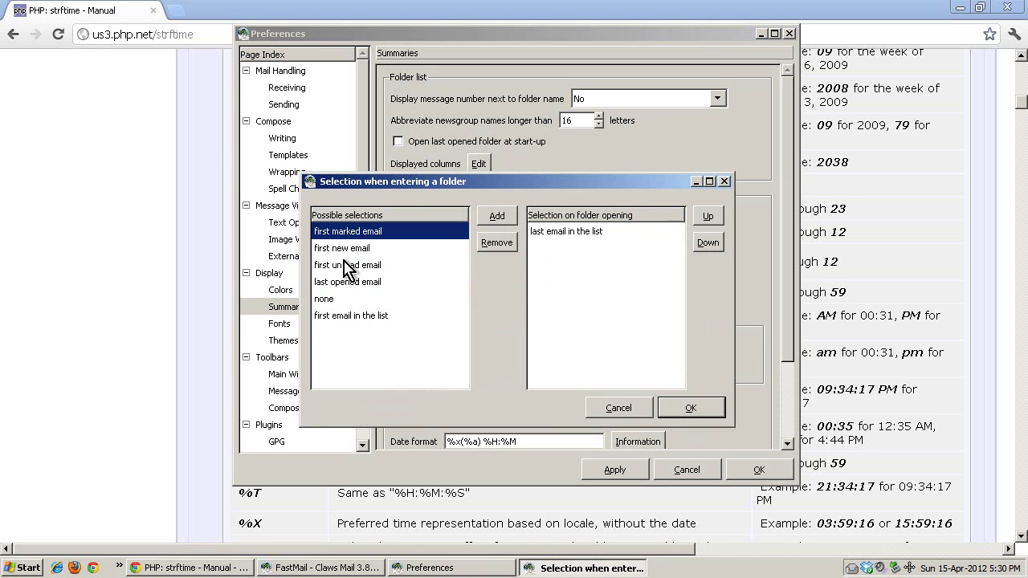
left_click(546, 233)
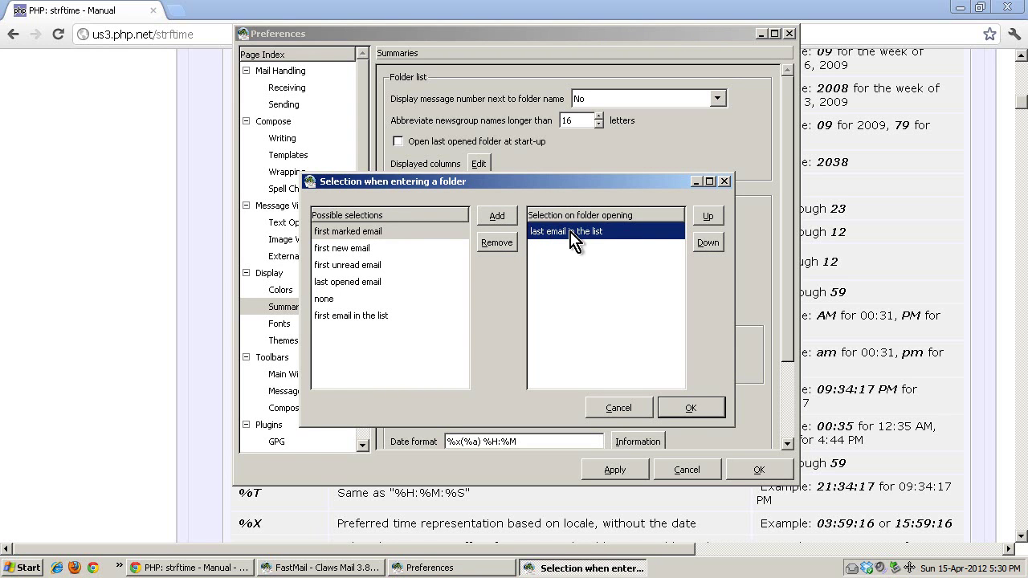
left_click(694, 410)
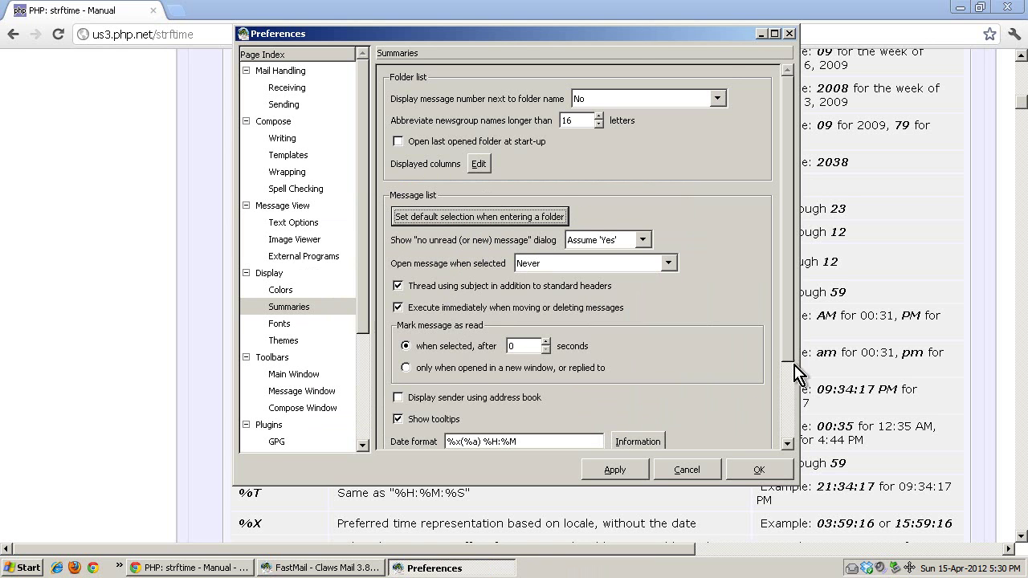
Step: Clear the old date format and add day-of-month and abbreviated-month specifiers from the reference
left_click_drag(791, 355, 791, 431)
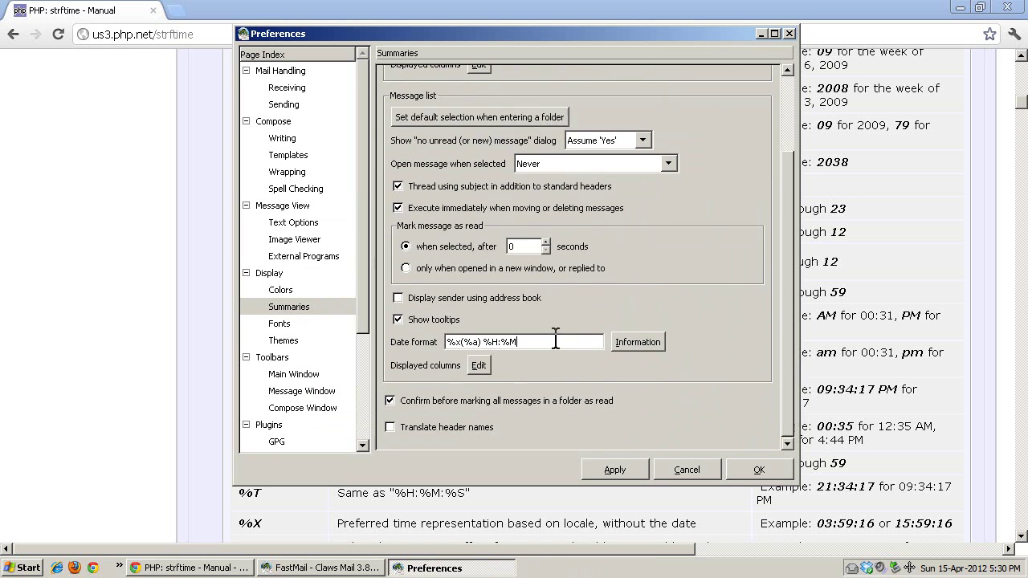
triple_click(459, 341)
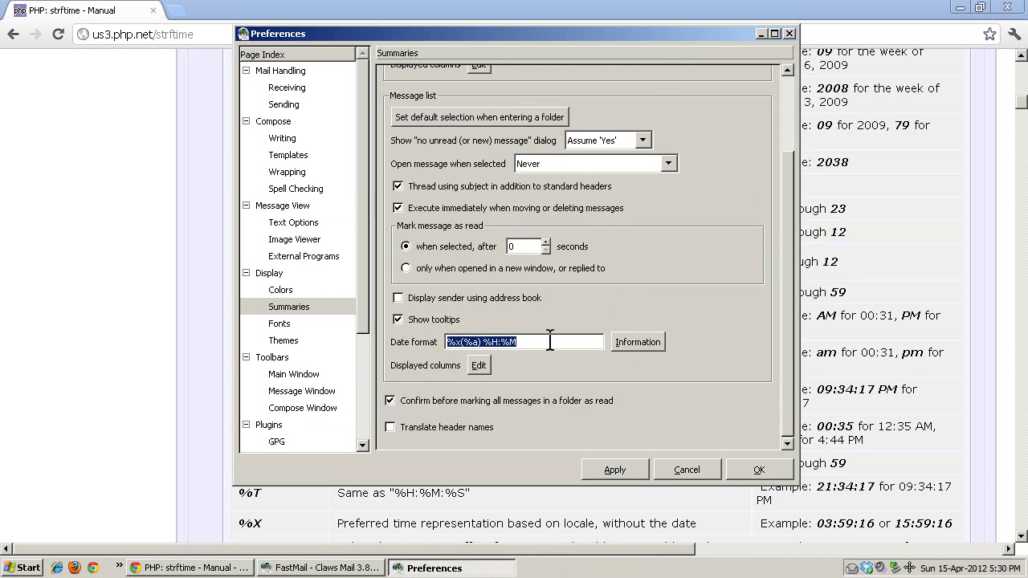
left_click(638, 342)
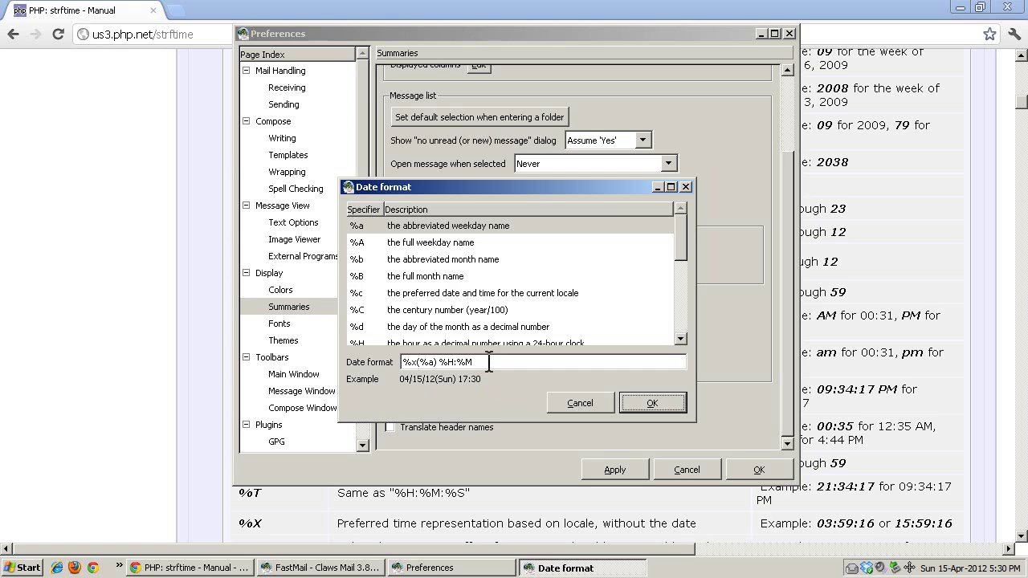
left_click_drag(489, 362, 404, 362)
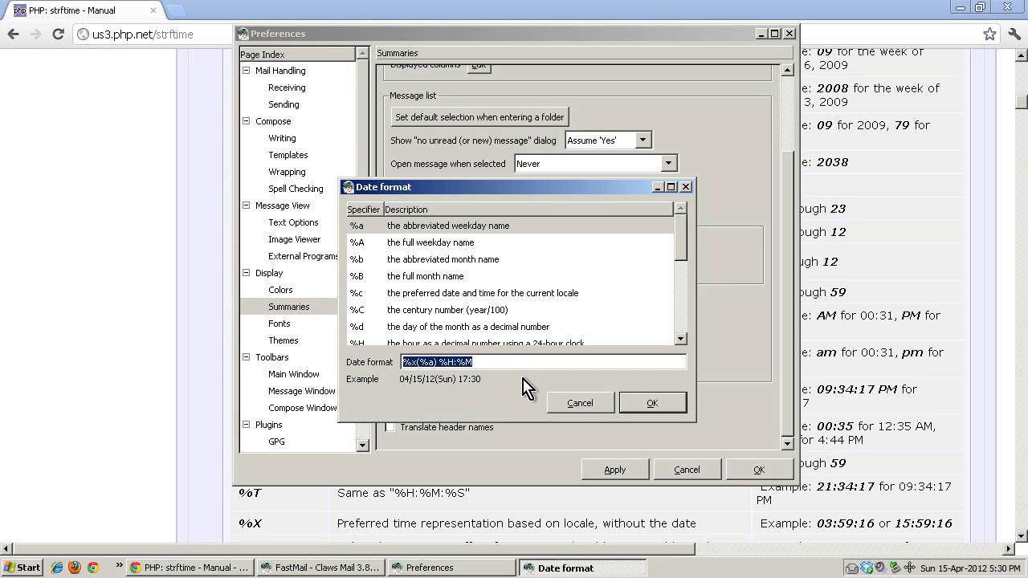
key("BackSpace")
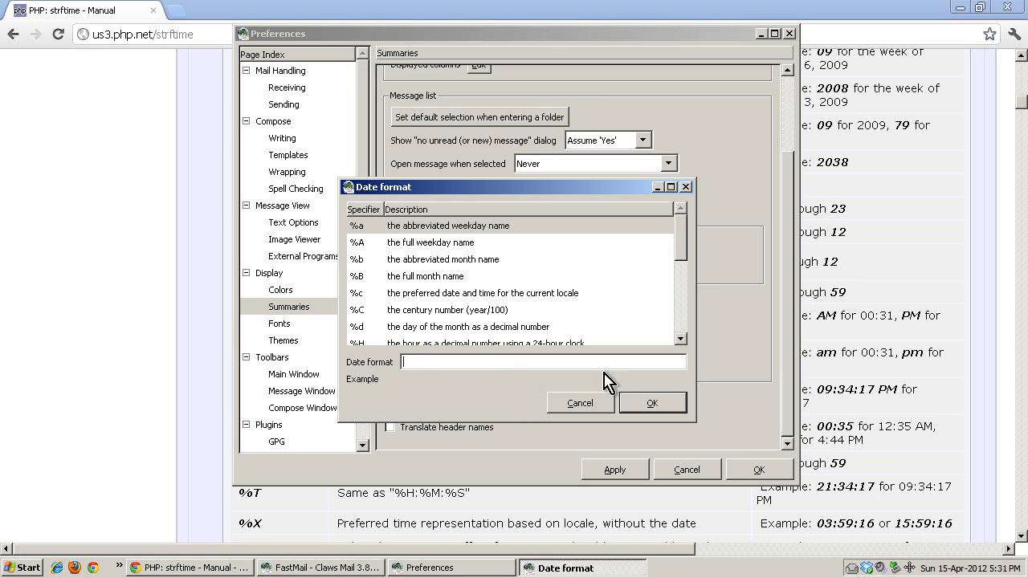
left_click(432, 278)
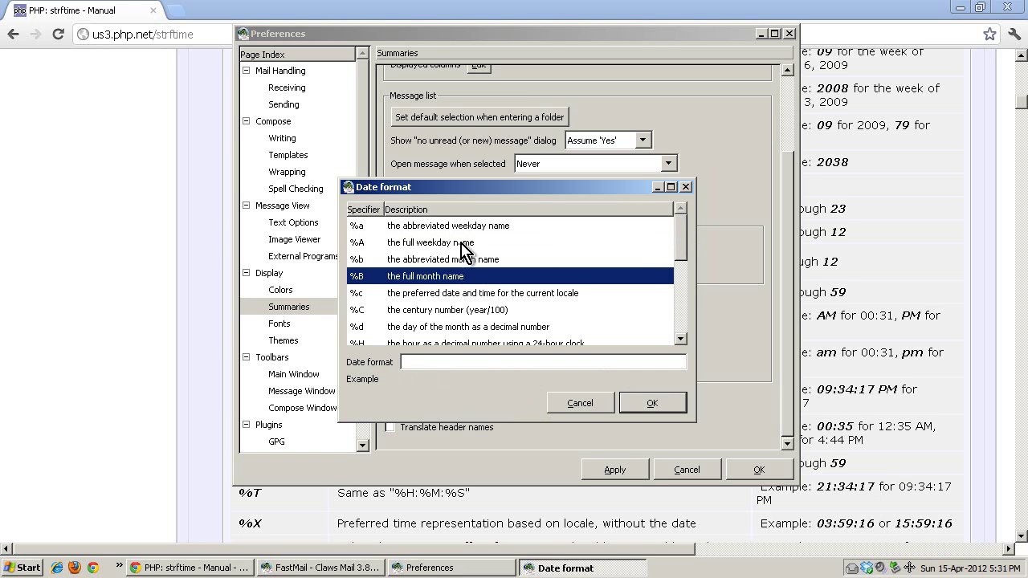
left_click(438, 298)
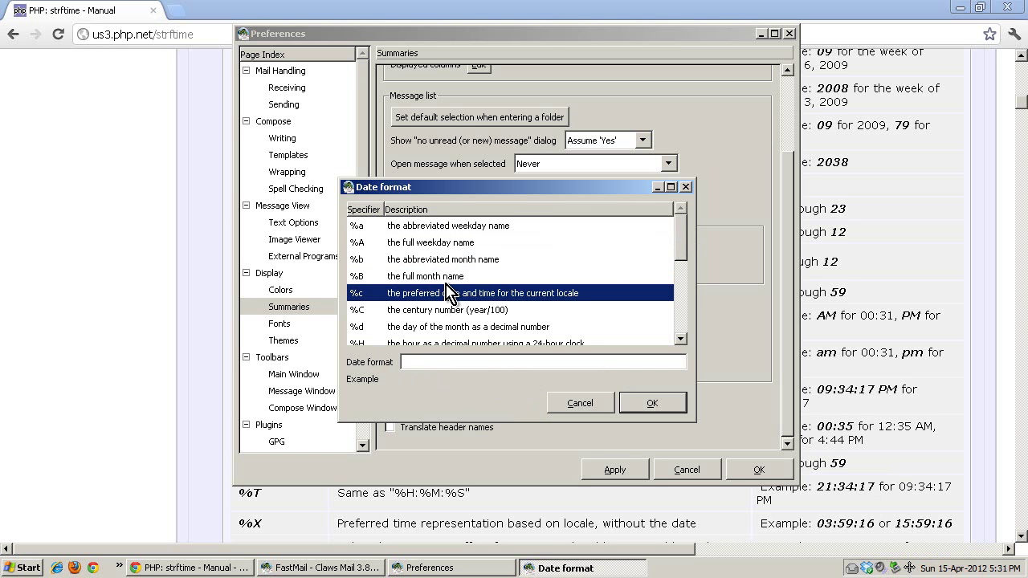
scroll(437, 295, "down", 1)
left_click(424, 303)
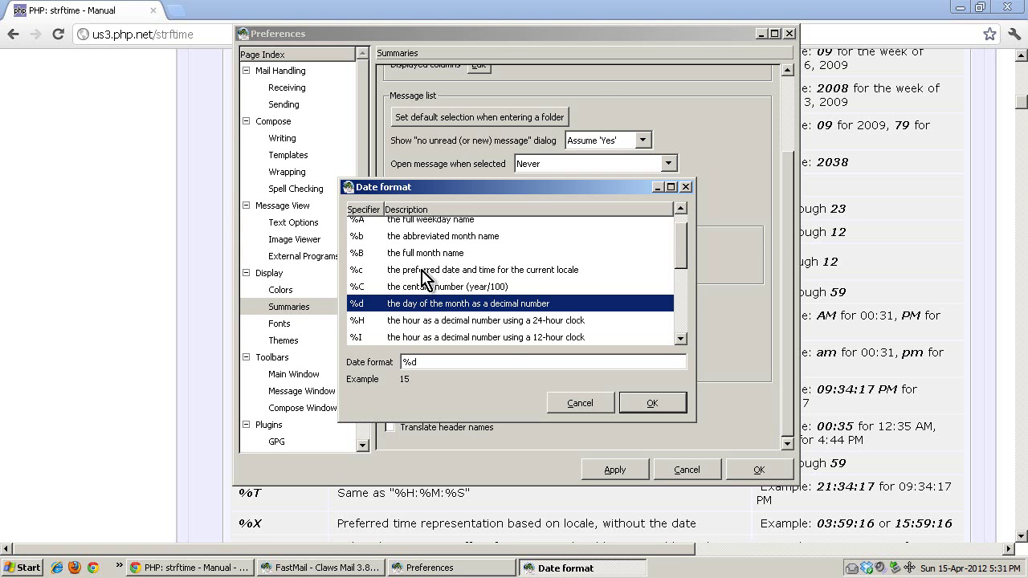
left_click(421, 237)
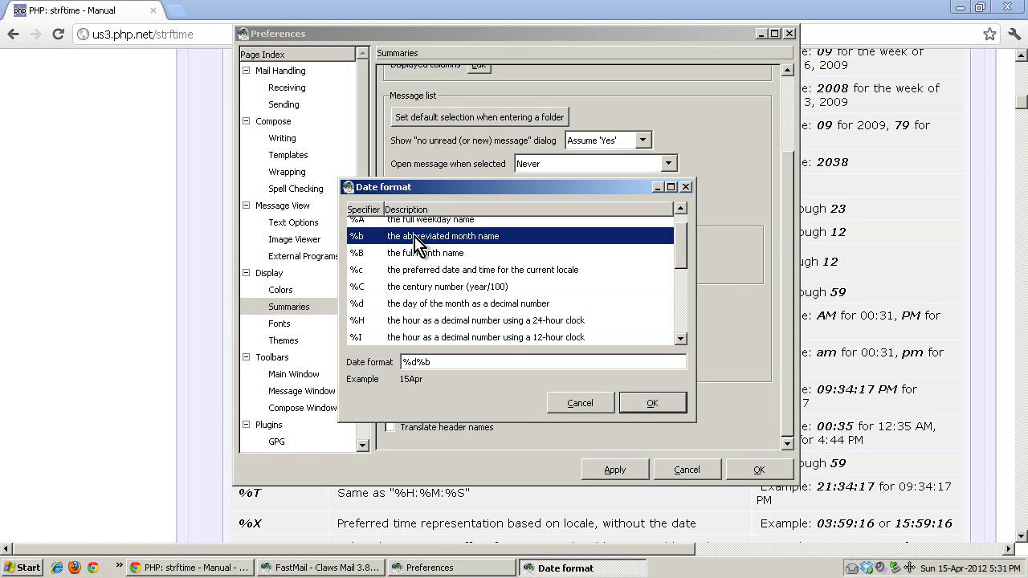
left_click(422, 287)
scroll(422, 290, "down", 2)
scroll(420, 294, "down", 2)
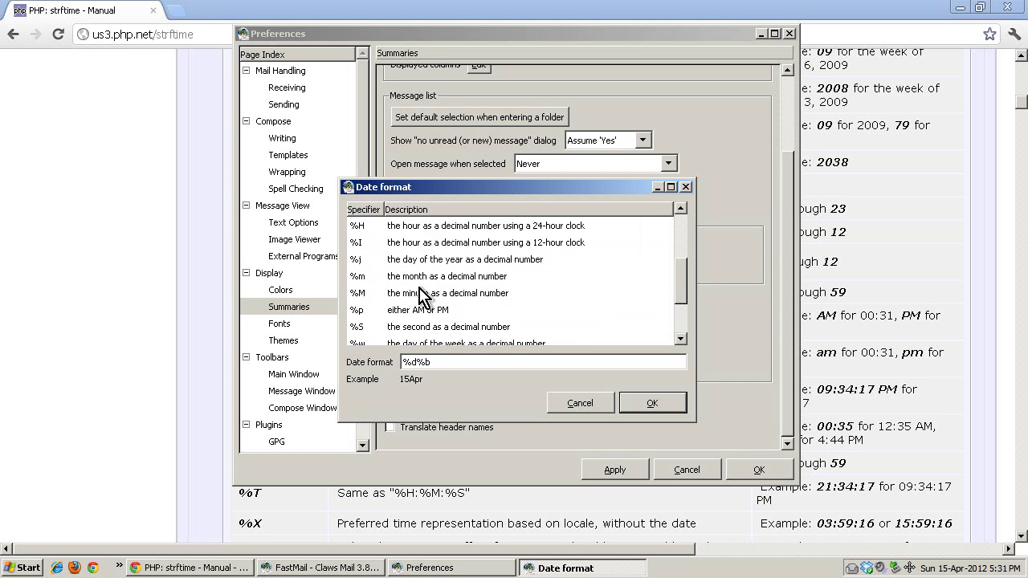
scroll(421, 293, "down", 1)
scroll(421, 294, "down", 2)
Step: Add year, 12-hour and AM/PM specifiers, making the format %d-%b-%Y %I:%M %p, and confirm
left_click(427, 324)
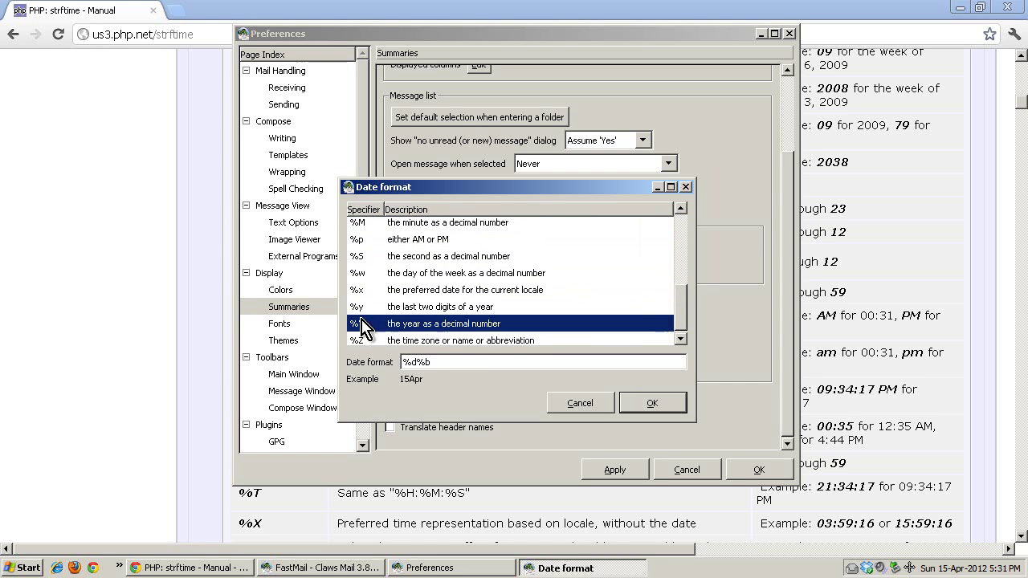
double_click(447, 330)
left_click(418, 239)
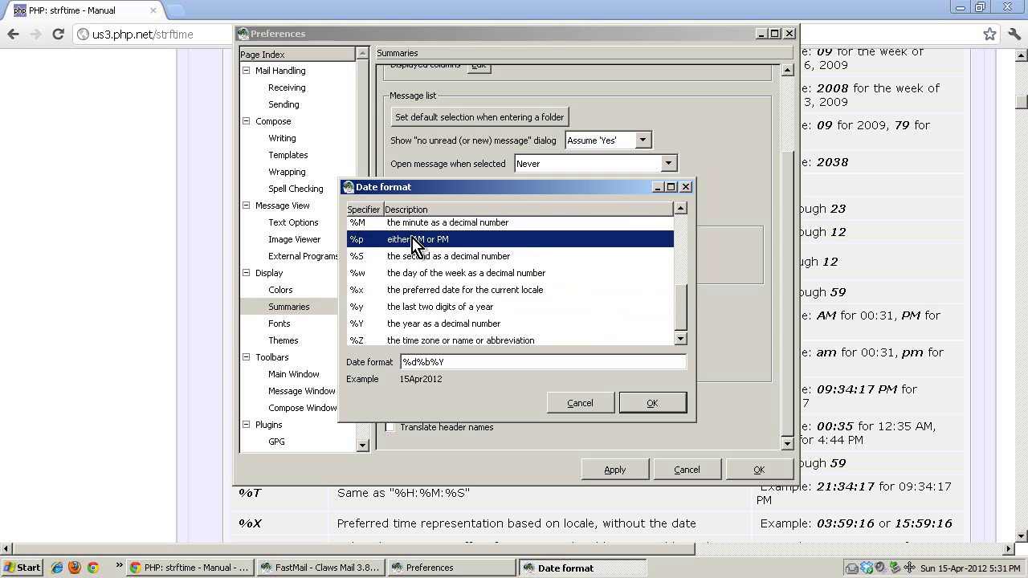
scroll(445, 271, "up", 2)
scroll(426, 258, "up", 2)
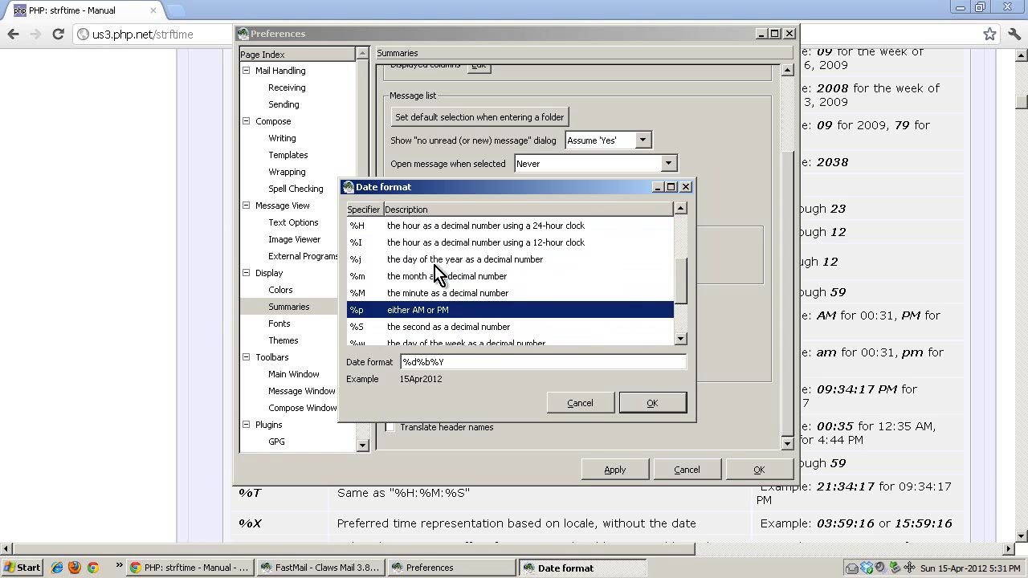
left_click(416, 267)
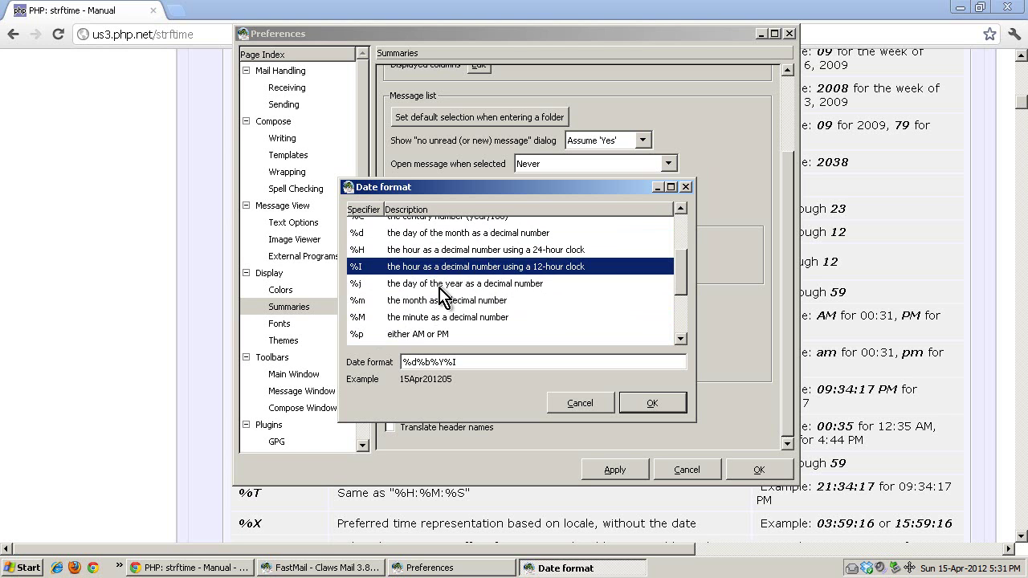
left_click(440, 317)
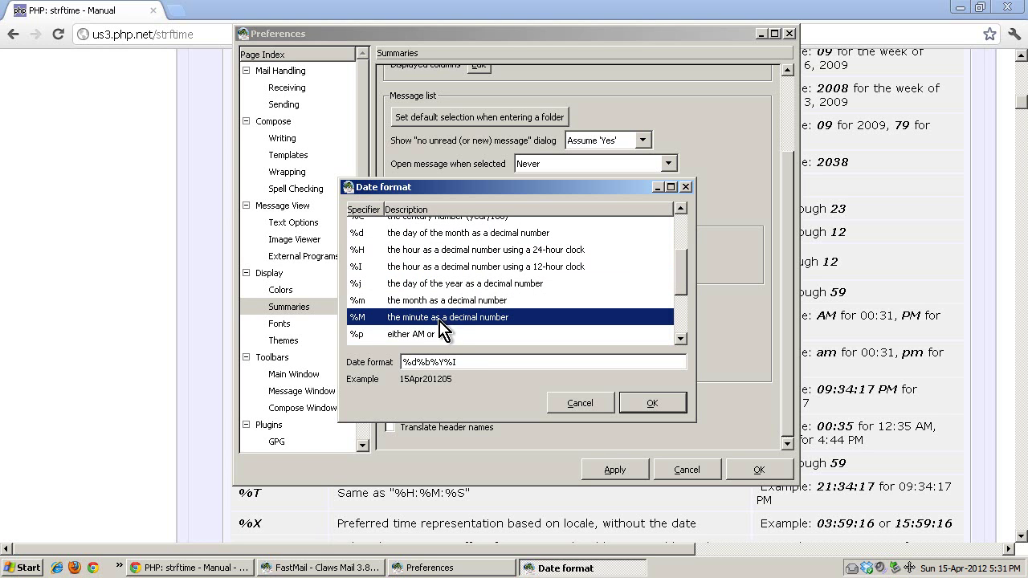
left_click(442, 303)
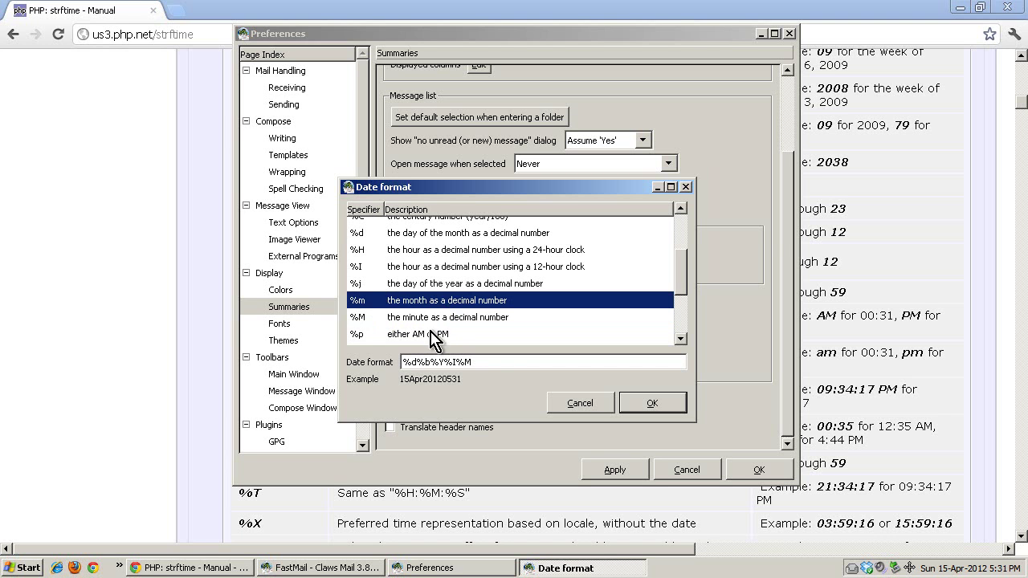
left_click(438, 334)
scroll(473, 293, "down", 1)
double_click(431, 314)
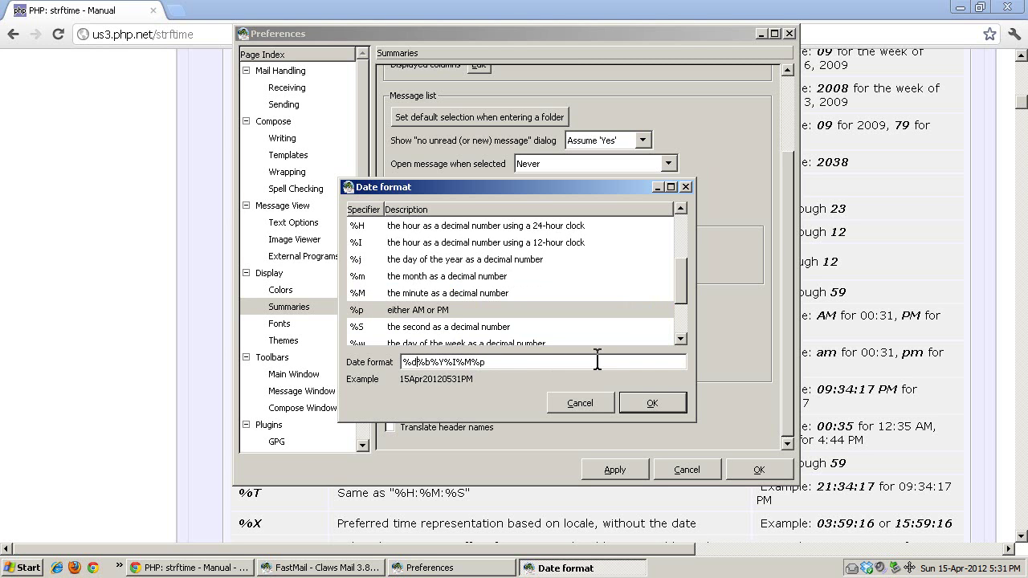
type("-%b")
type("-")
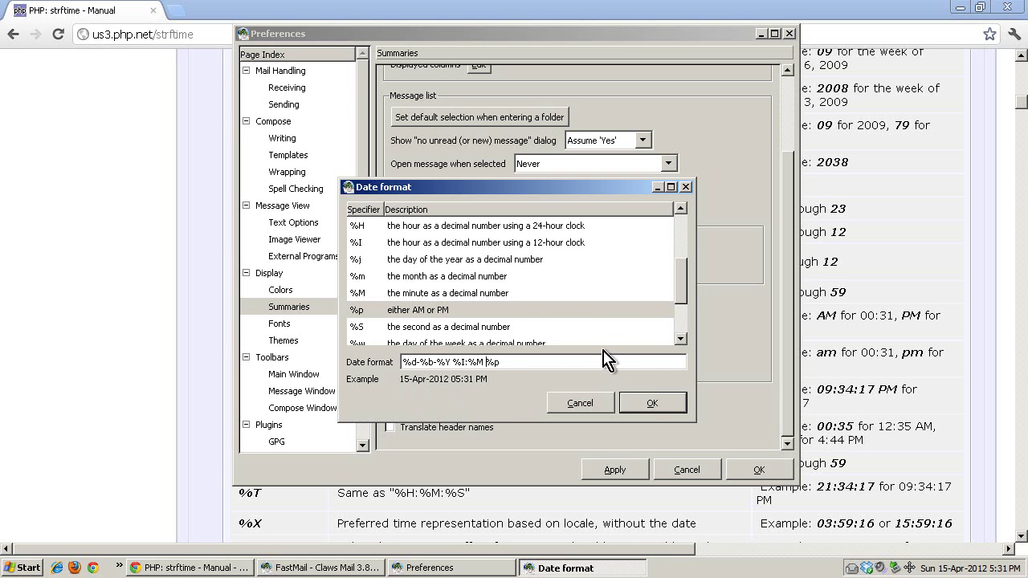
left_click(653, 404)
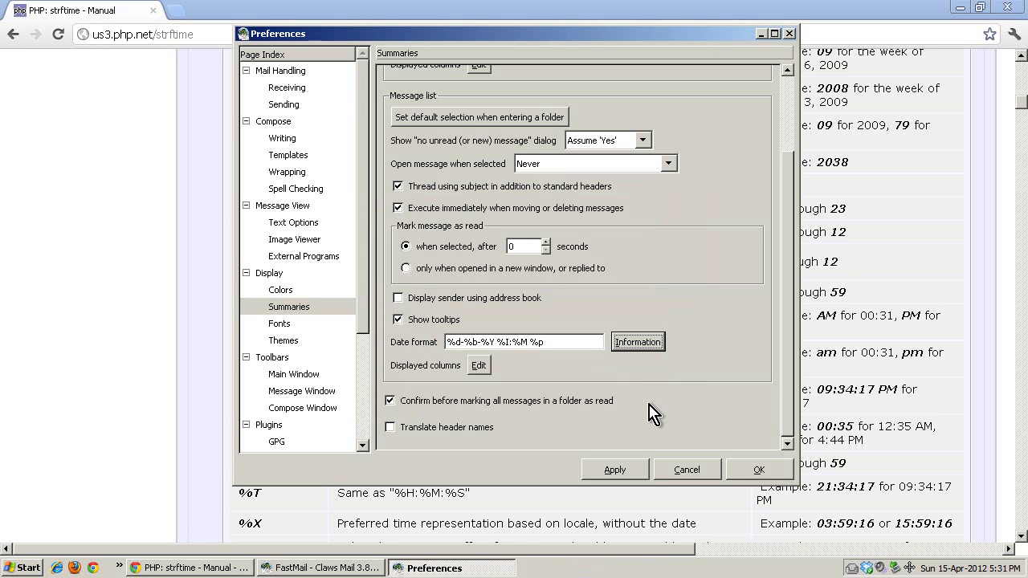
Step: Set the Folder and Message Lists font to Arial size 10
left_click(288, 330)
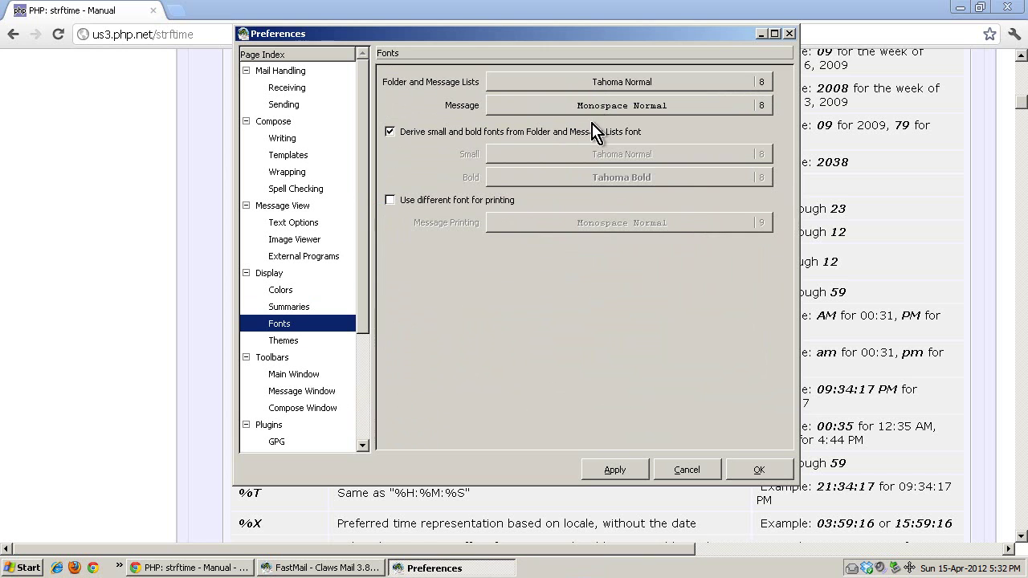
left_click(611, 81)
left_click_drag(493, 281, 493, 195)
left_click(493, 261)
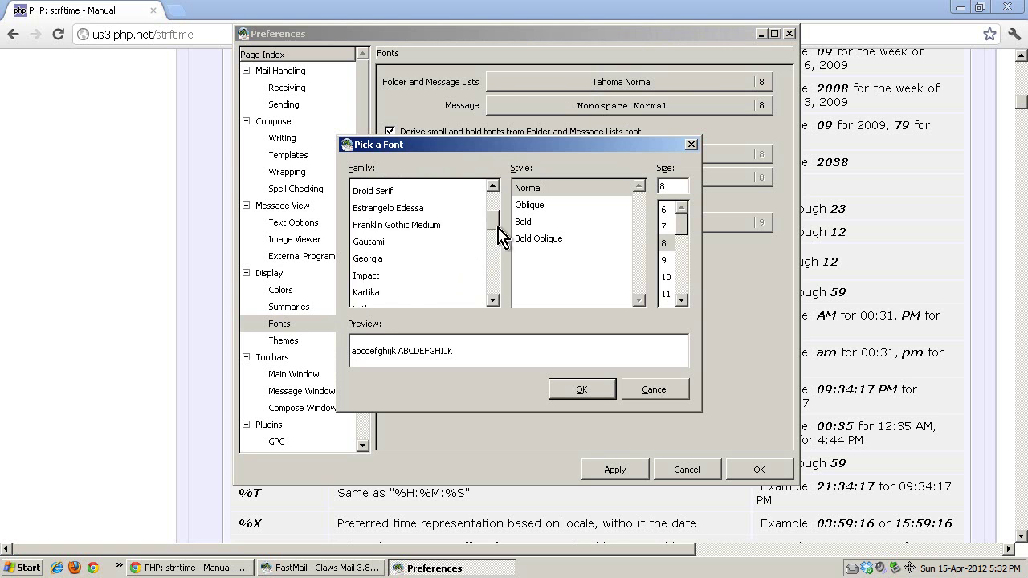
left_click_drag(498, 233, 493, 195)
left_click(381, 191)
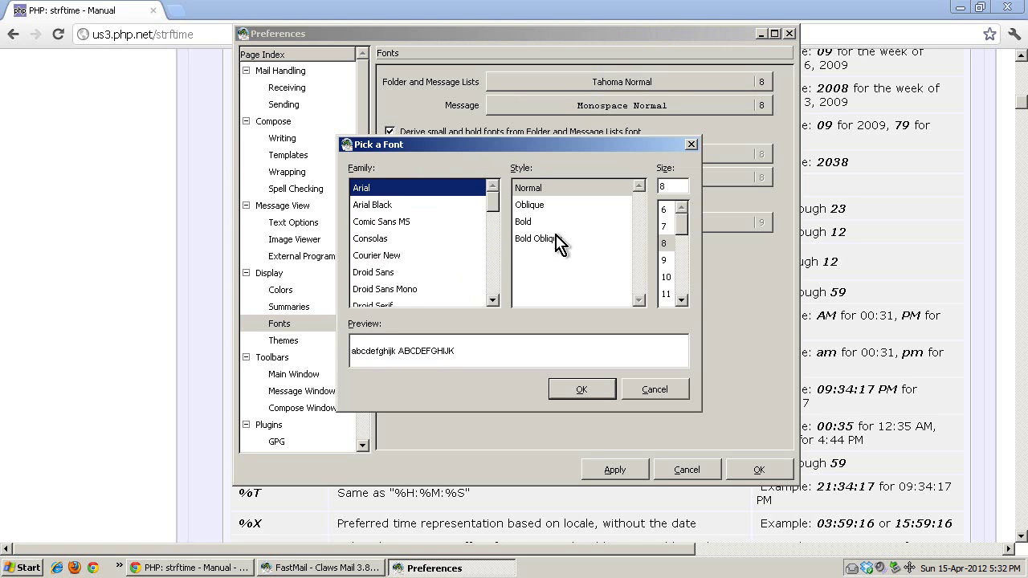
left_click(666, 278)
left_click(582, 390)
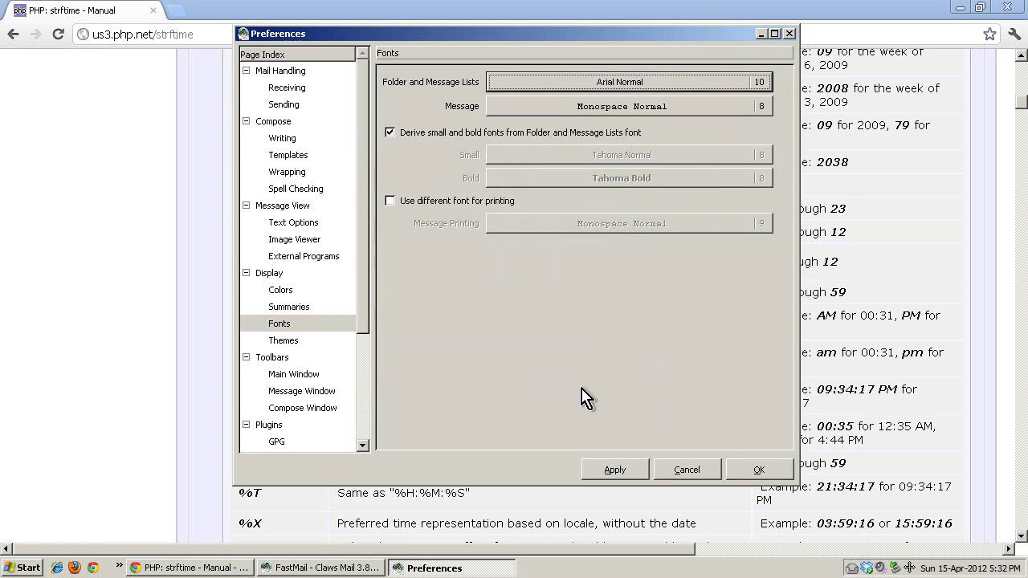
Step: Set the Message font to Arial size 10
left_click(563, 107)
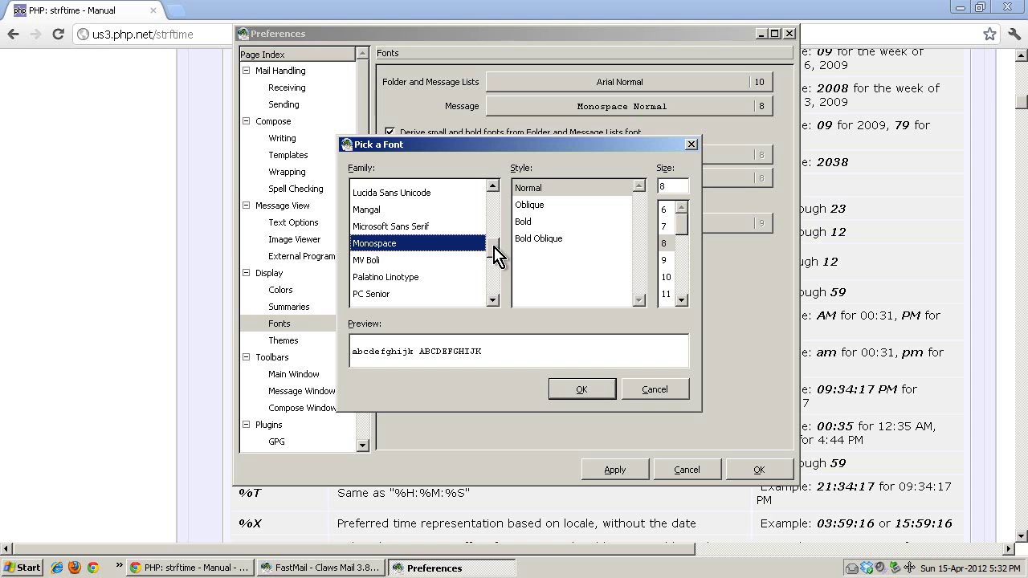
left_click_drag(494, 252, 494, 193)
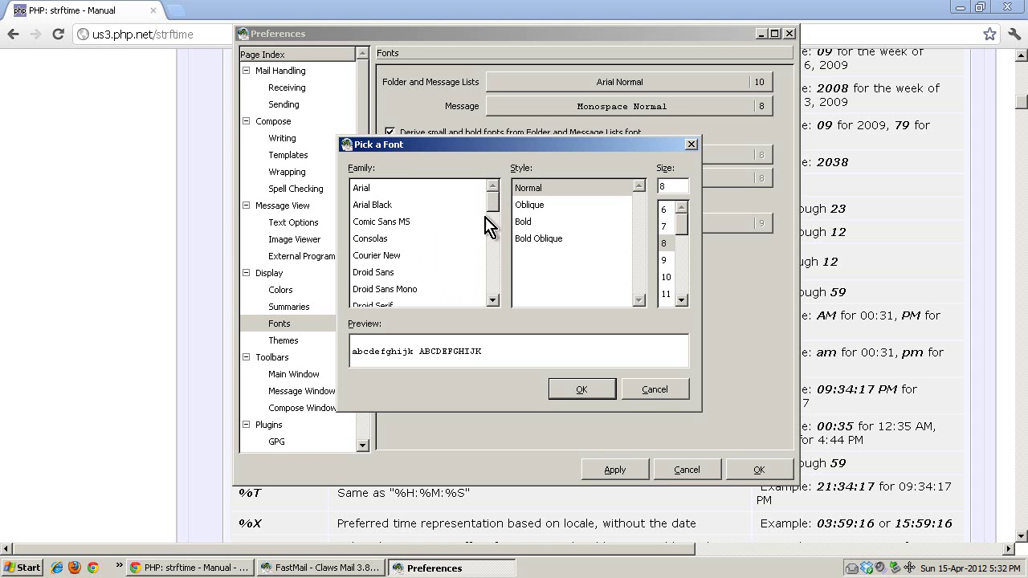
left_click(407, 190)
left_click(666, 277)
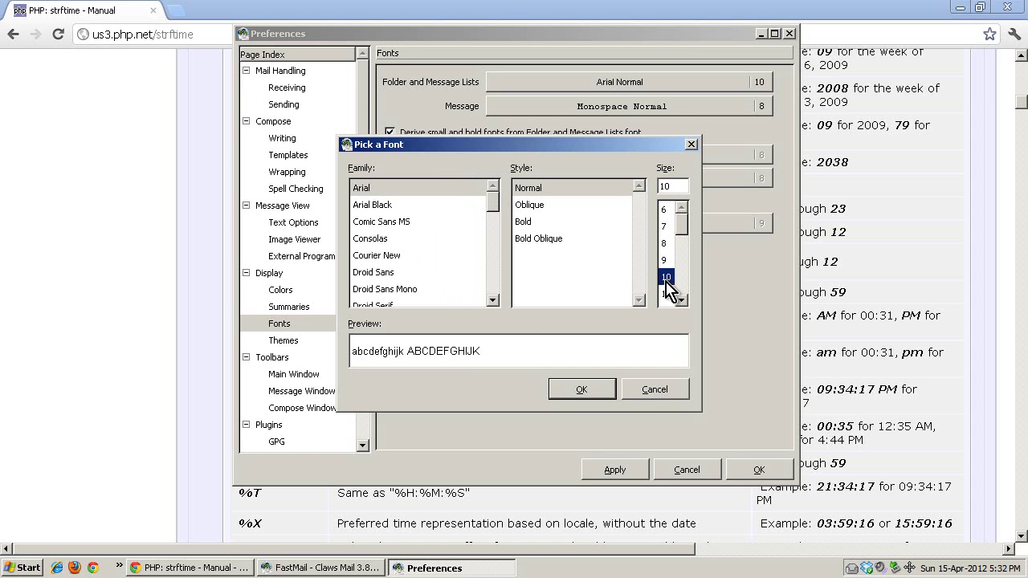
left_click(563, 390)
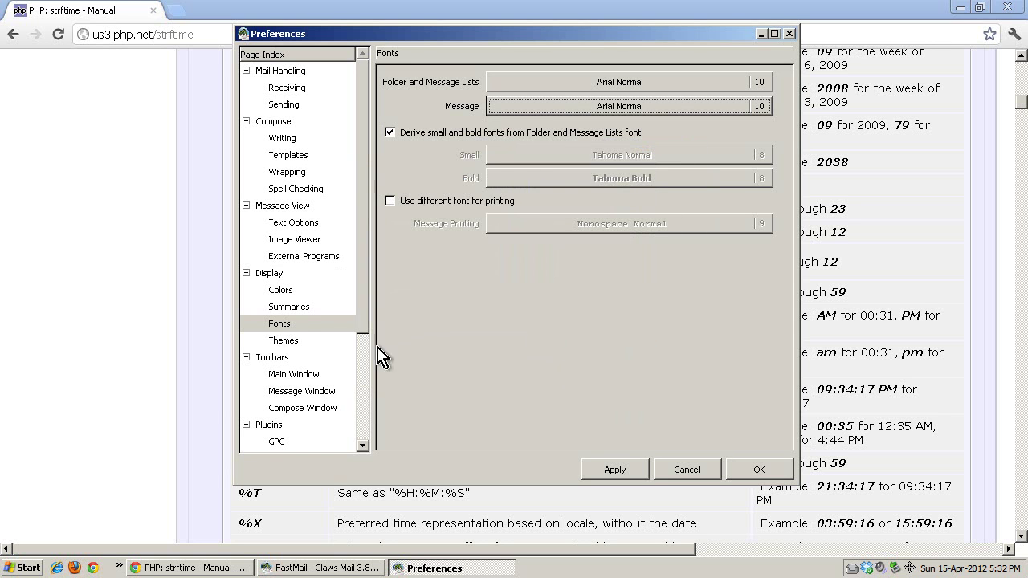
Step: Open the Display > Themes preferences and minimize Chrome
left_click(288, 338)
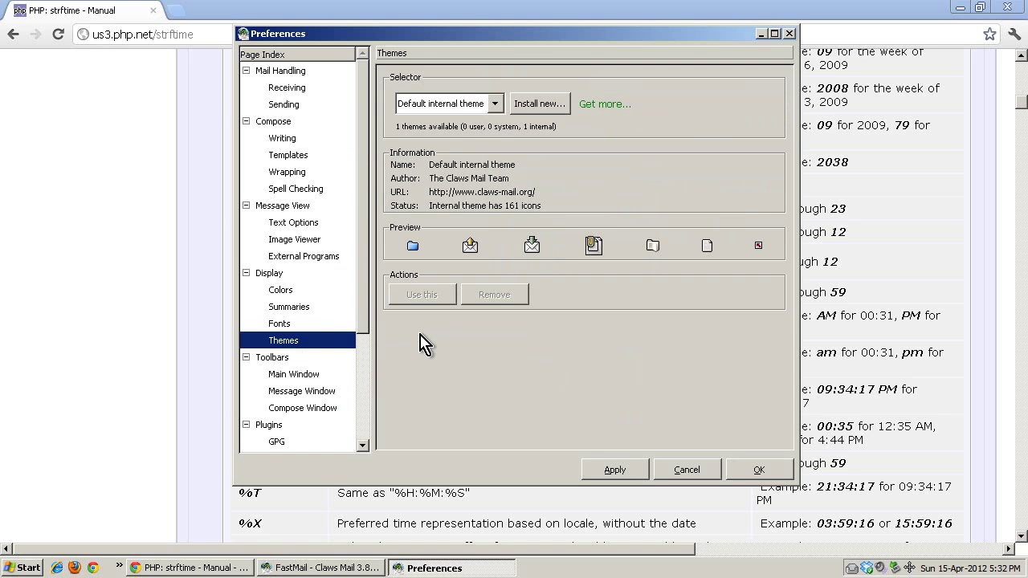
left_click(960, 7)
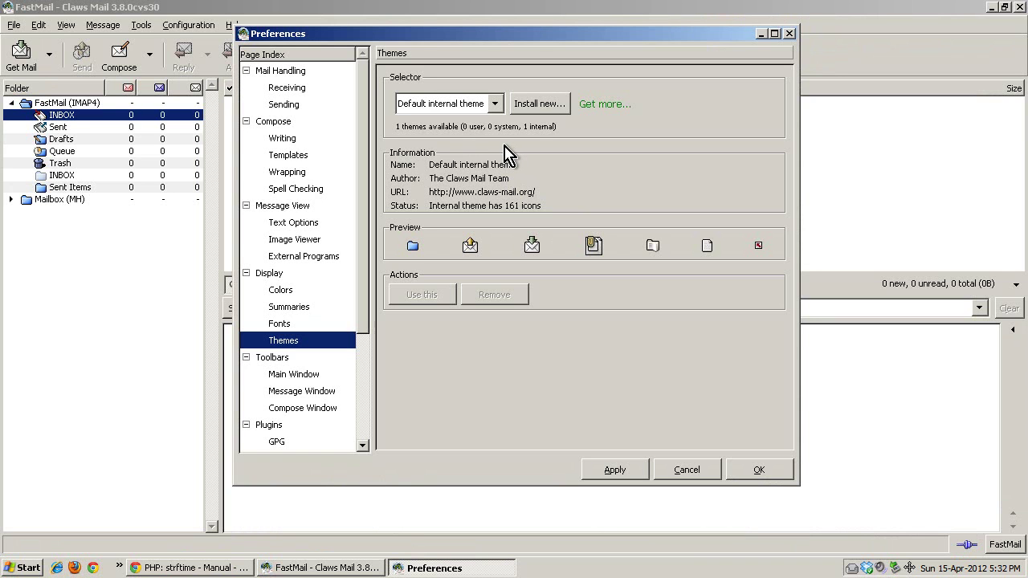
Step: Open the Get more themes web page and scroll down to the Navigator theme
left_click(608, 106)
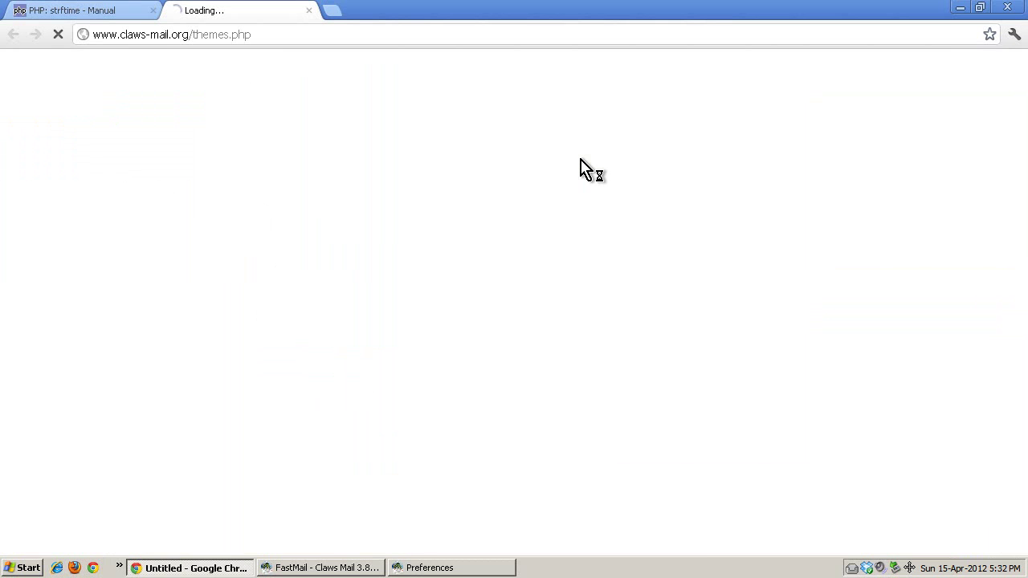
scroll(206, 335, "down", 3)
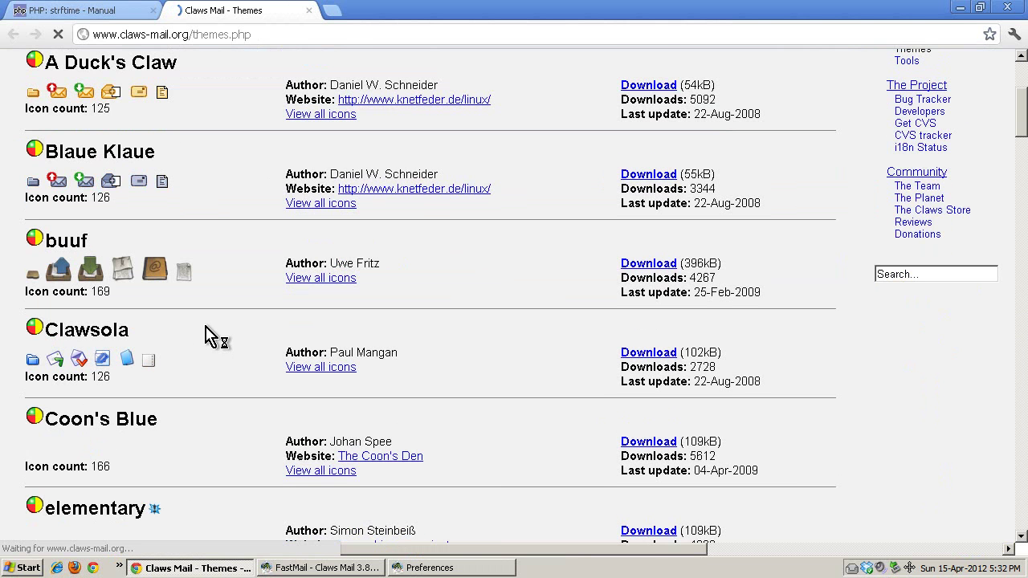
scroll(206, 336, "down", 3)
scroll(206, 335, "down", 1)
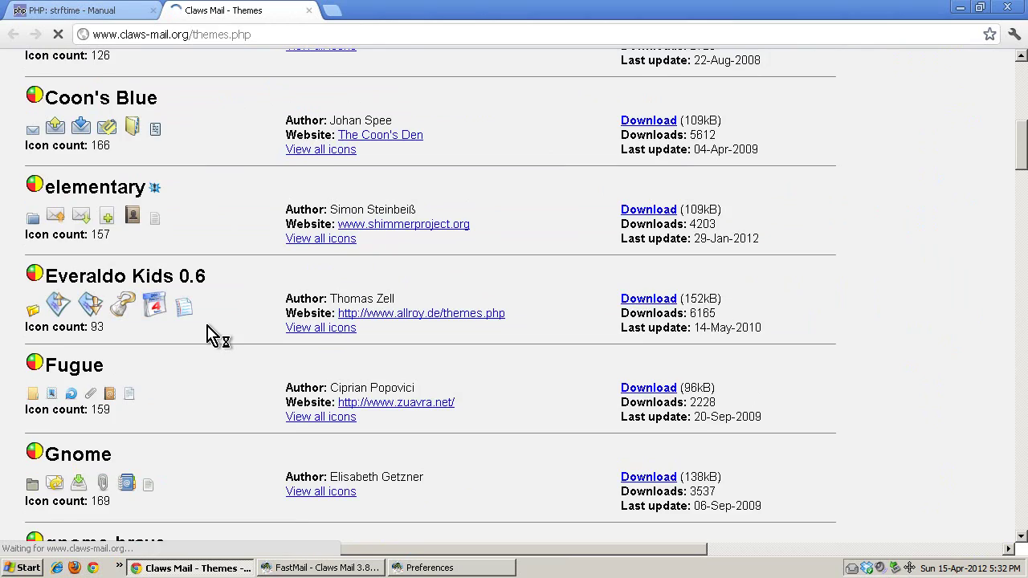
scroll(206, 335, "down", 3)
scroll(207, 335, "down", 3)
scroll(206, 335, "down", 1)
scroll(206, 335, "down", 1)
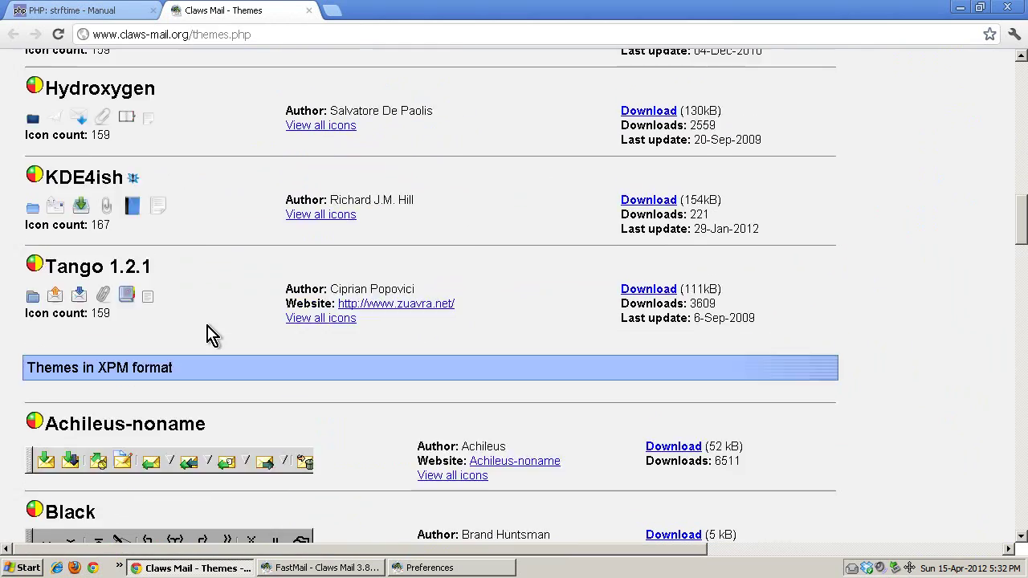
scroll(207, 335, "down", 1)
scroll(207, 335, "down", 4)
scroll(206, 335, "down", 3)
scroll(206, 335, "down", 4)
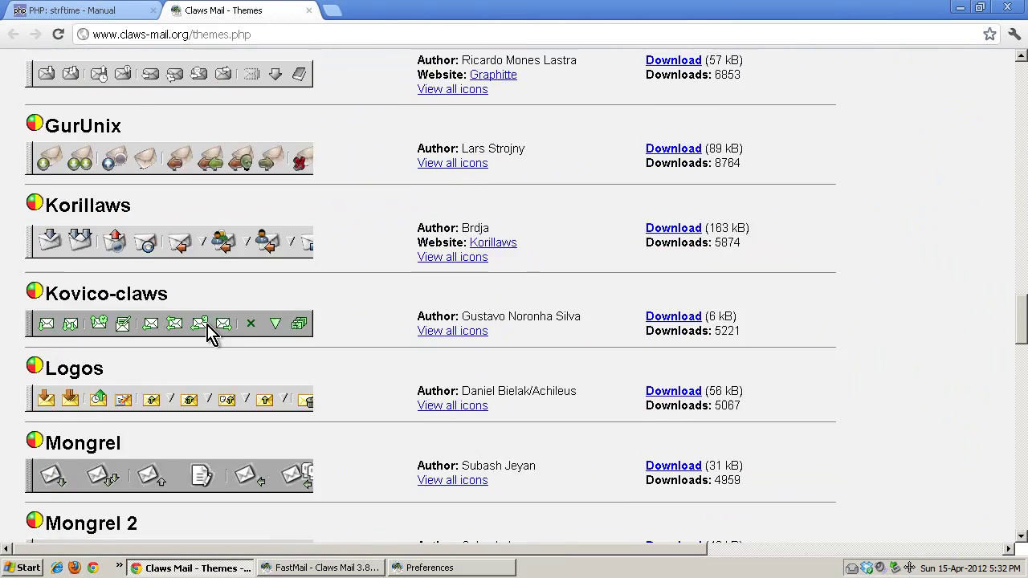
scroll(206, 335, "down", 3)
scroll(207, 335, "down", 2)
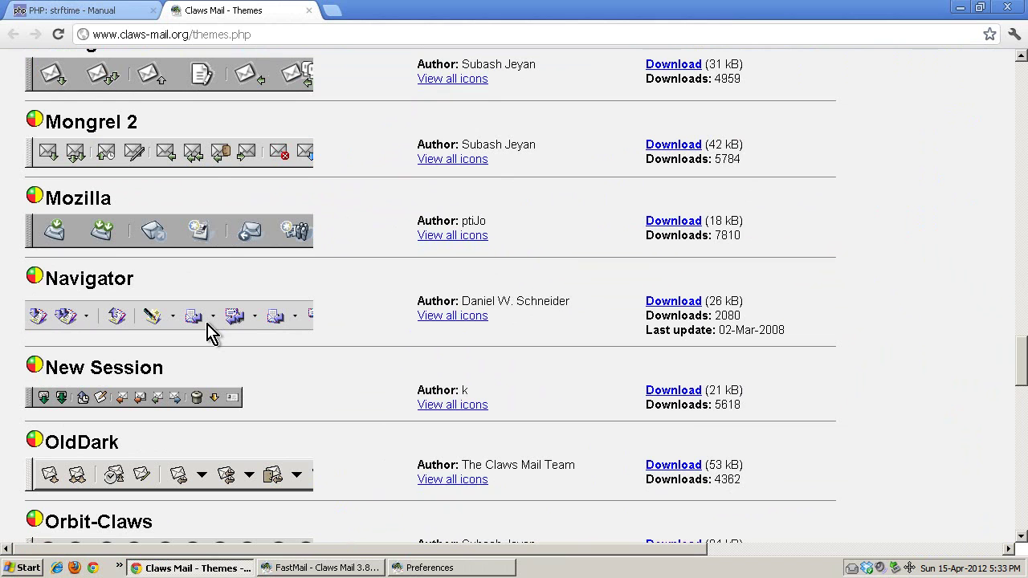
Step: Download the Navigator theme archive and open it from the download bar
left_click_drag(58, 278, 127, 278)
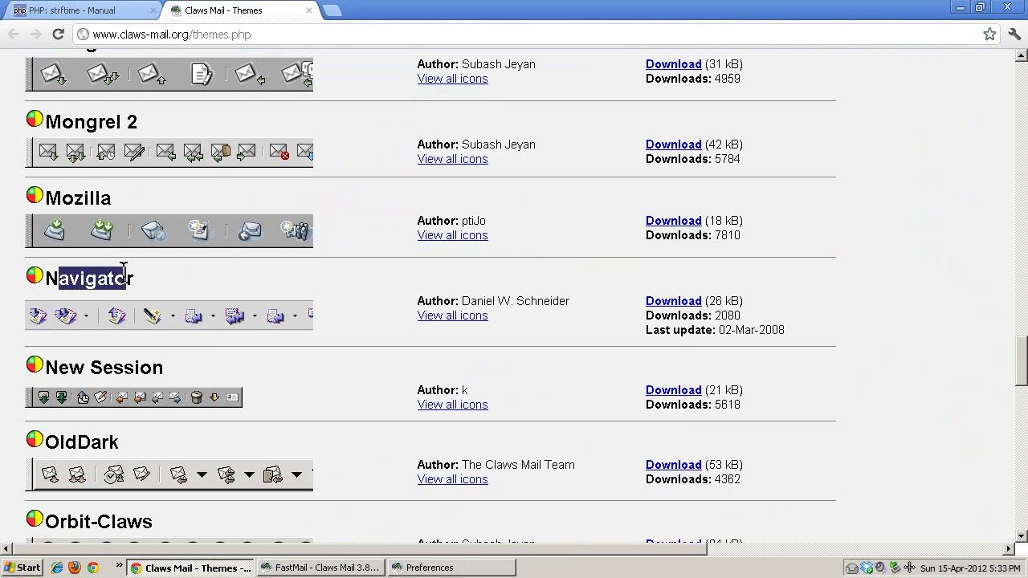
left_click(230, 308)
left_click(671, 302)
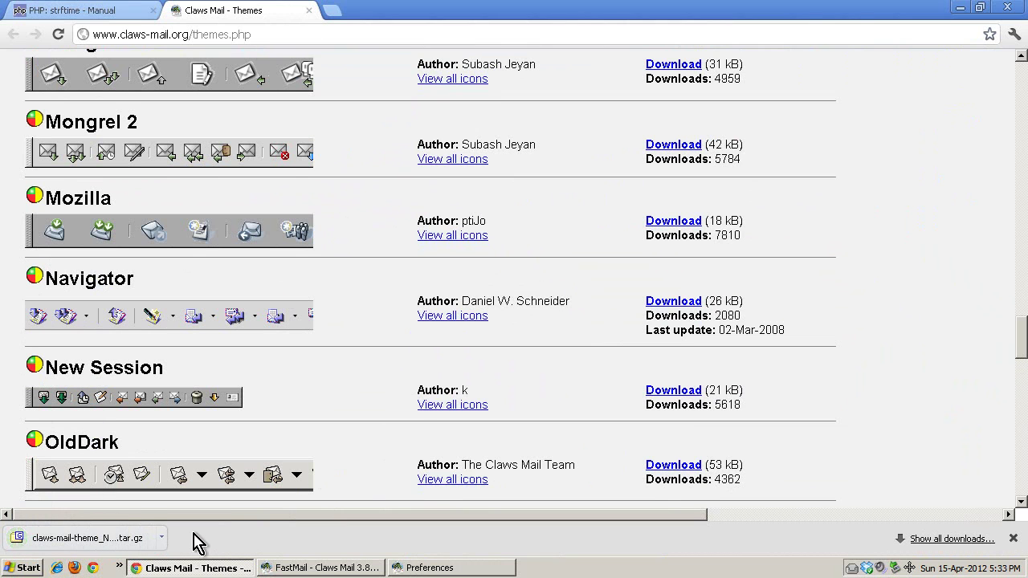
left_click(96, 543)
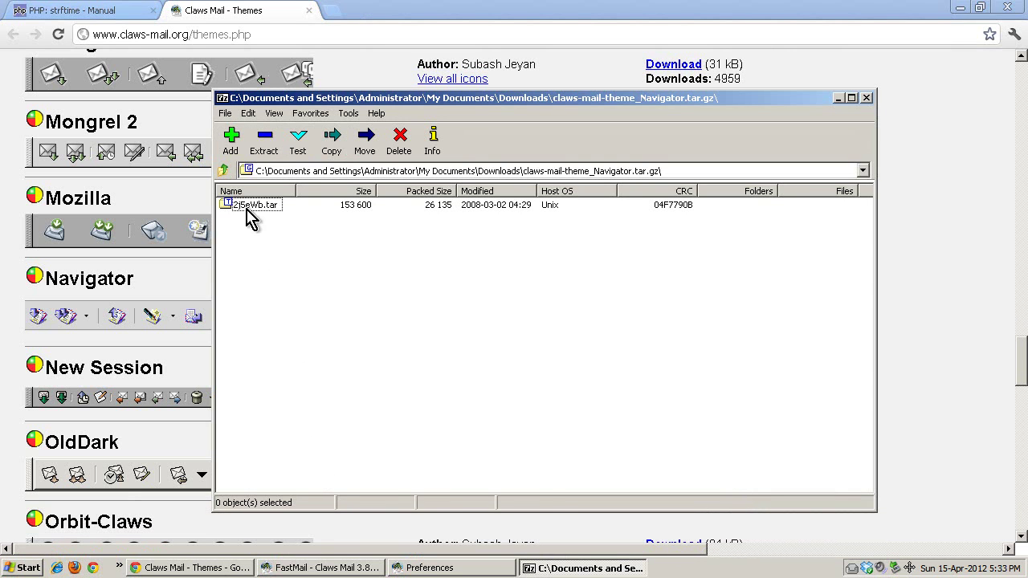
Step: Open the inner .tar file and copy its Navigator folder to the Desktop
left_click(246, 207)
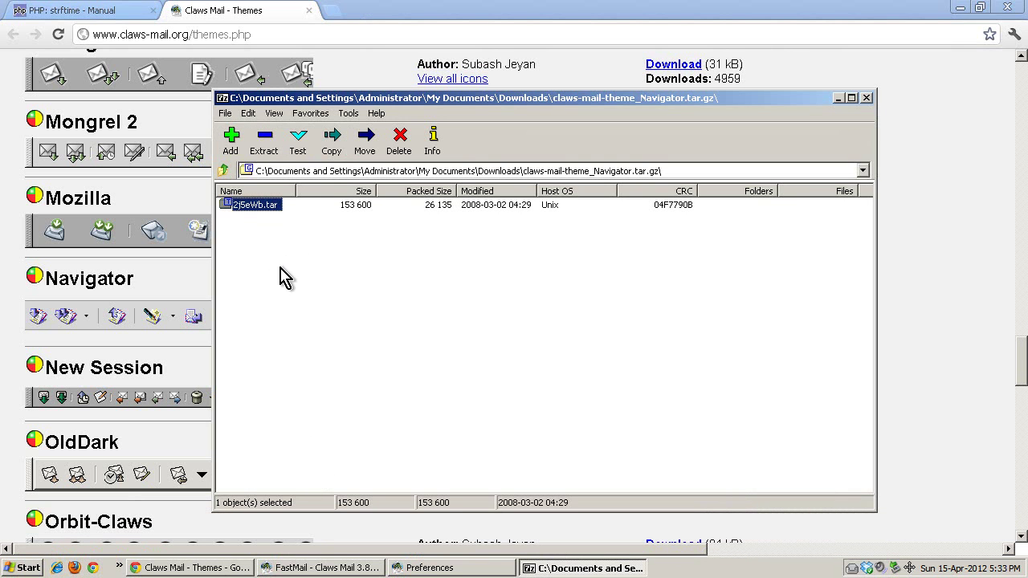
double_click(249, 207)
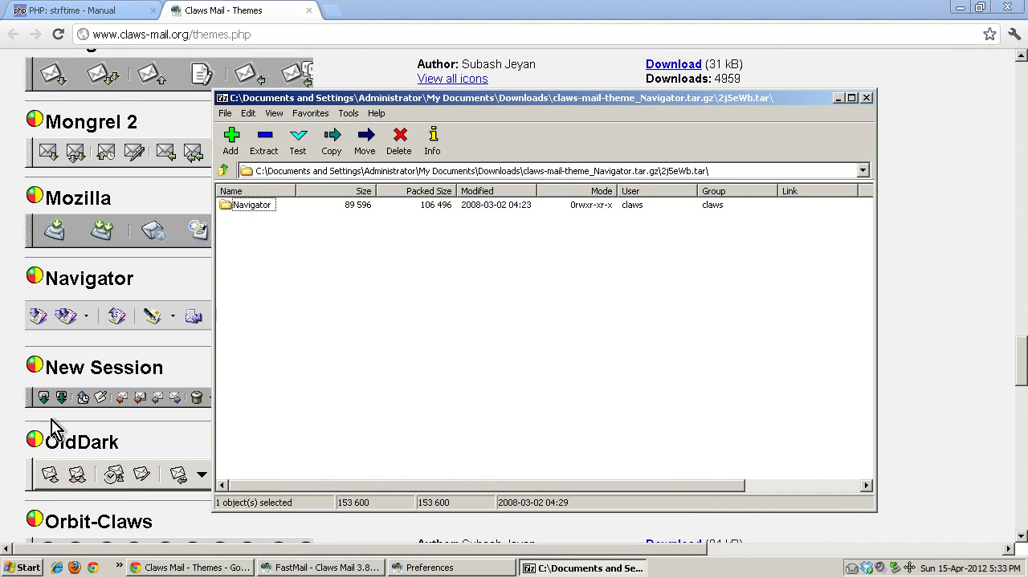
left_click(238, 205)
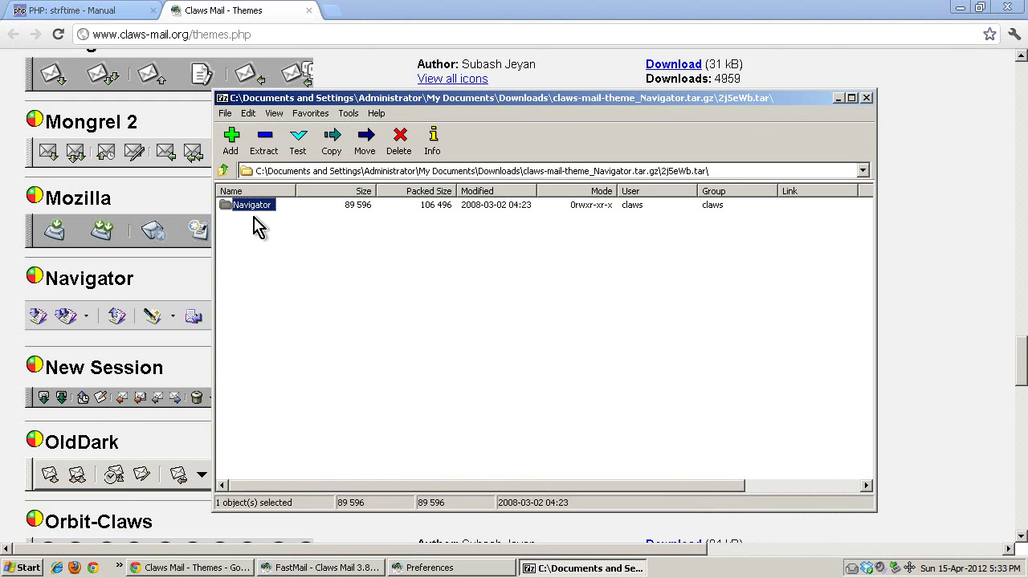
left_click(273, 145)
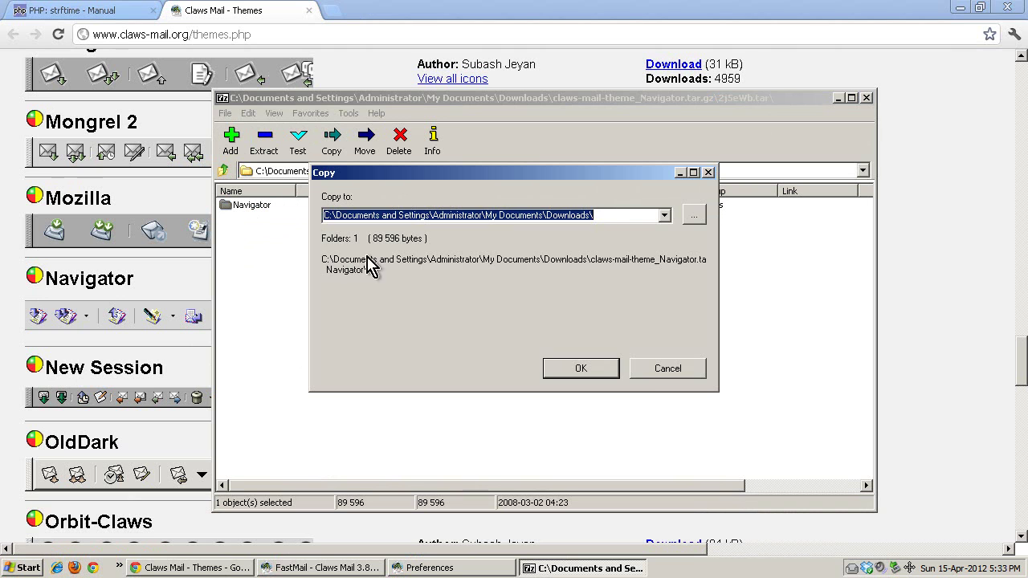
left_click(694, 215)
left_click(433, 228)
left_click(538, 386)
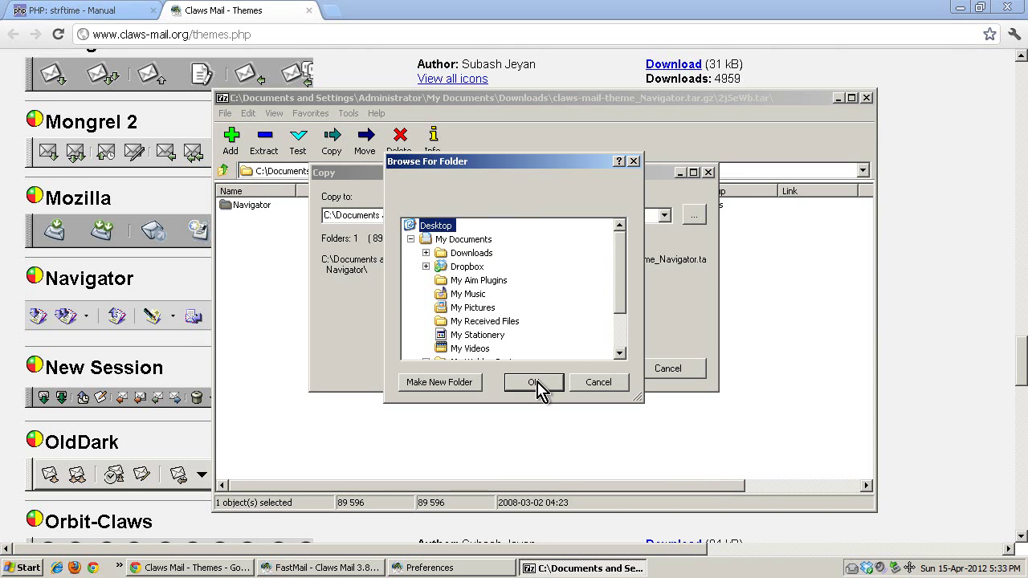
left_click(539, 385)
left_click(597, 375)
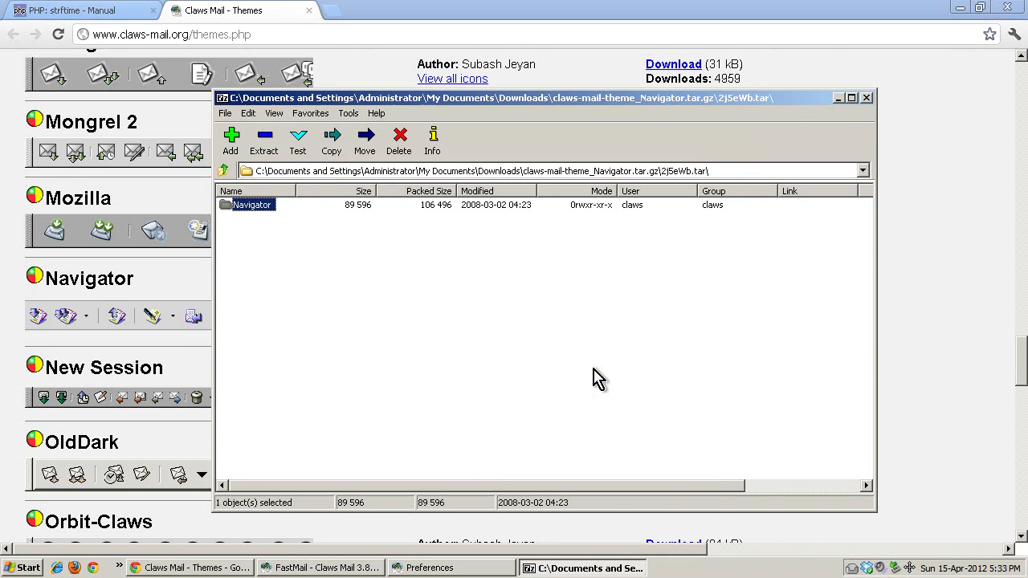
Step: Minimize 7-Zip and Chrome, check the Desktop Navigator folder's theme files in Explorer, then close it
left_click(838, 98)
left_click(961, 8)
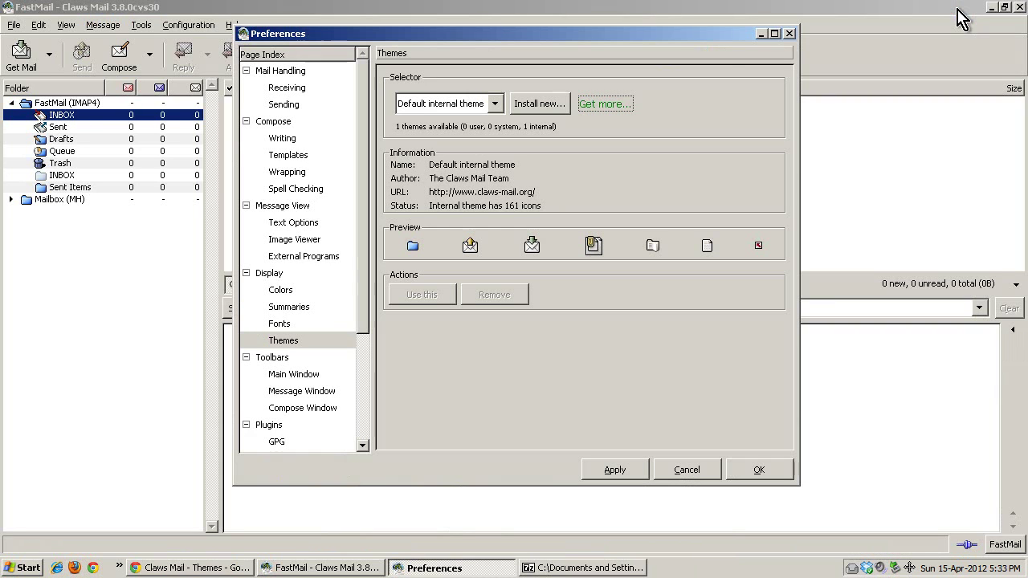
key("super+e")
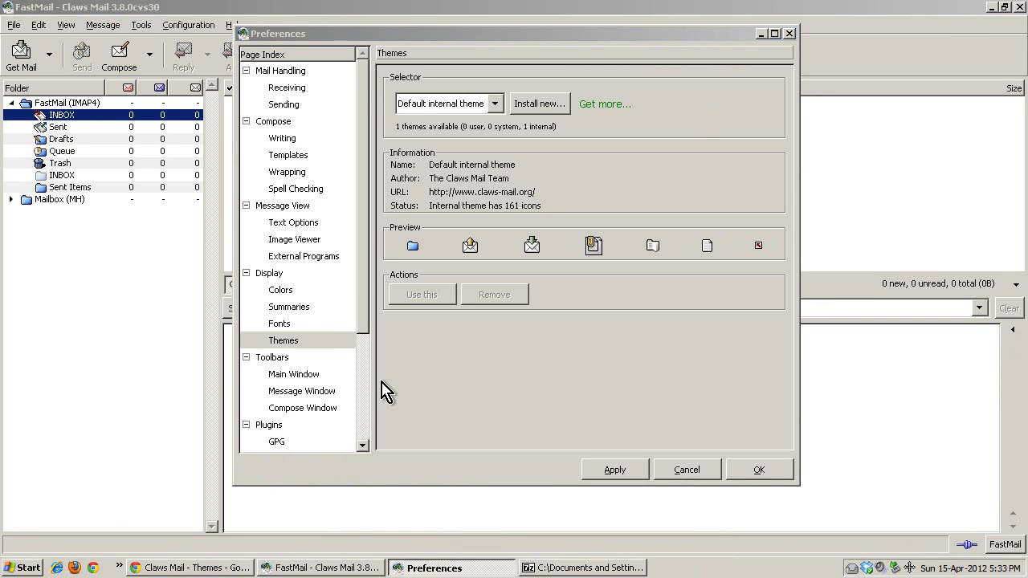
left_click(187, 149)
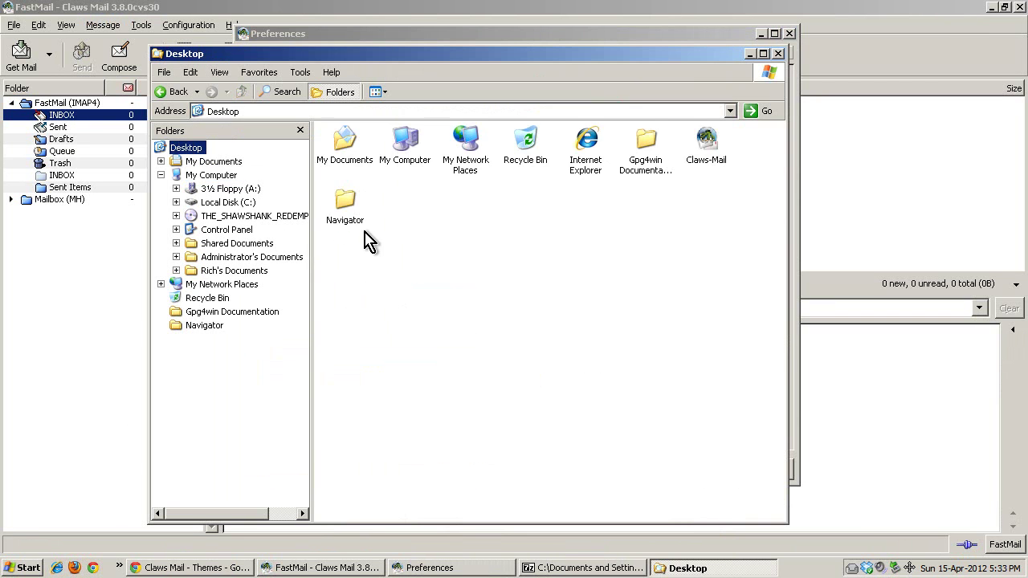
left_click(351, 218)
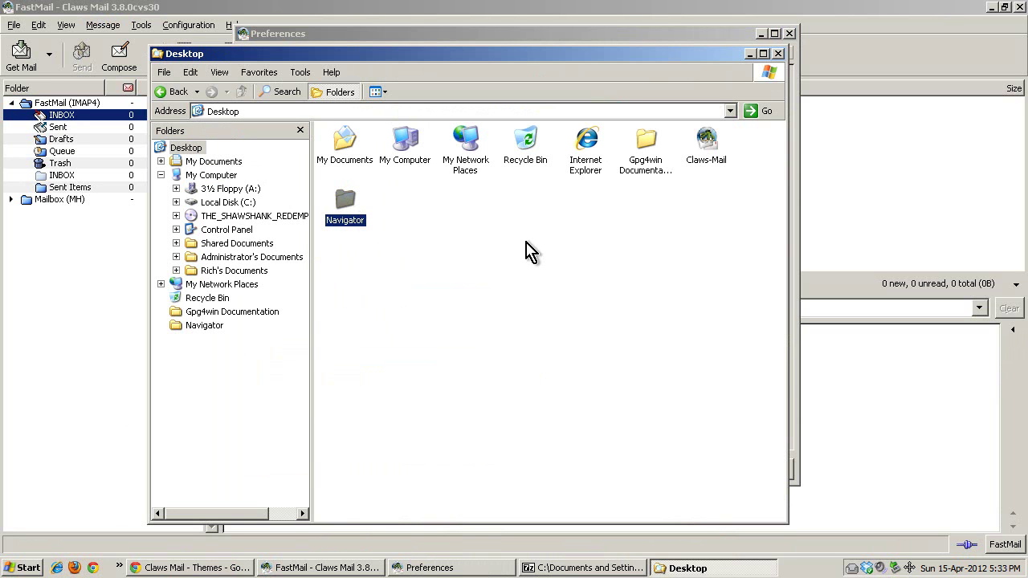
mouse_move(344, 208)
double_click(337, 221)
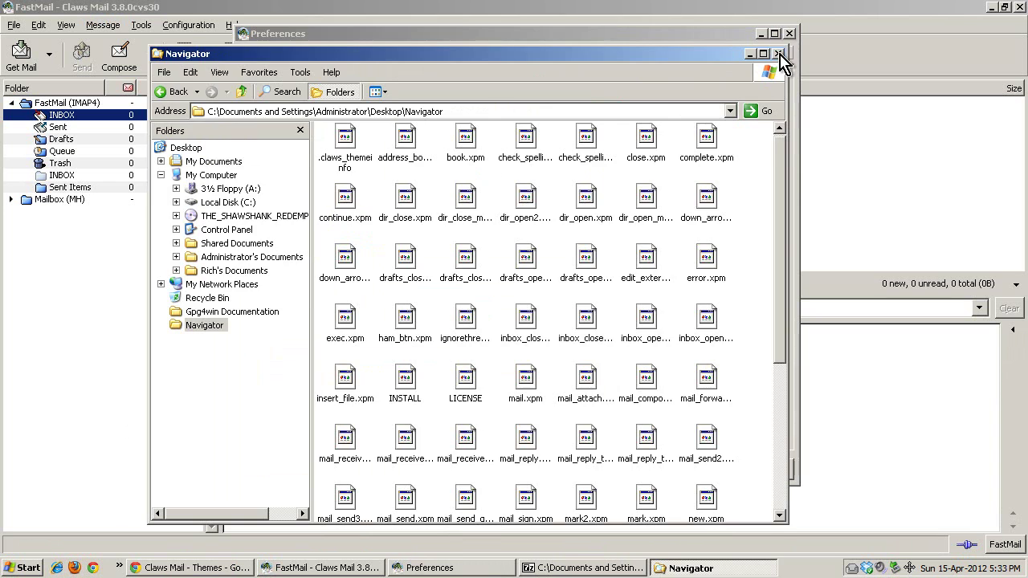
left_click(779, 53)
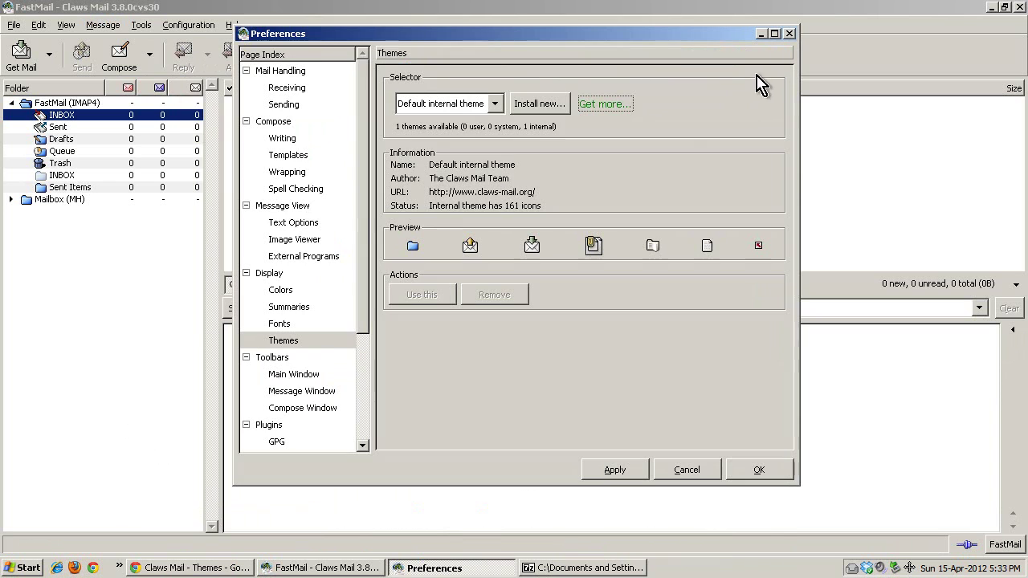
Step: Install the Navigator theme from the Desktop folder for all users
left_click(532, 109)
left_click(61, 146)
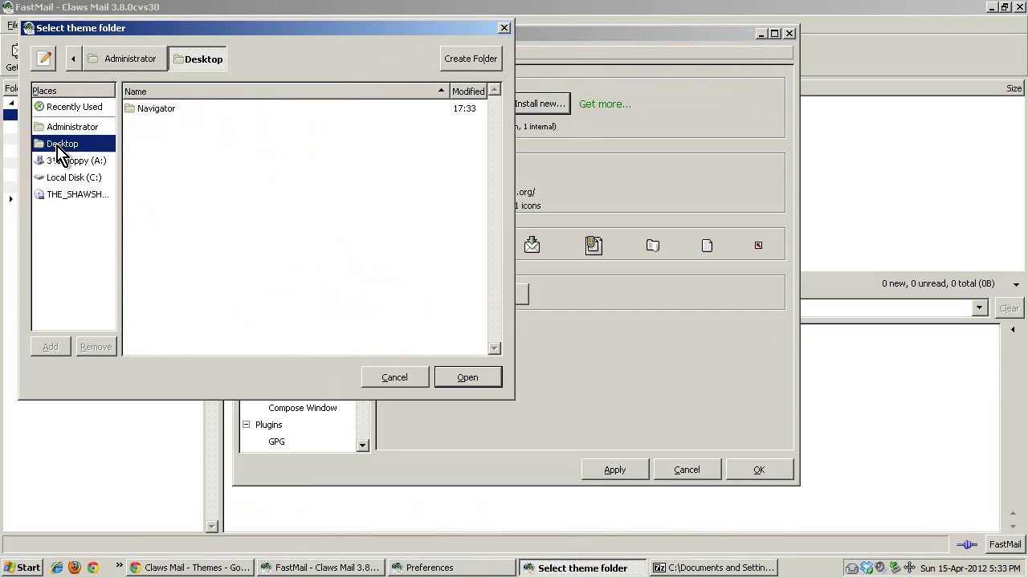
left_click(147, 119)
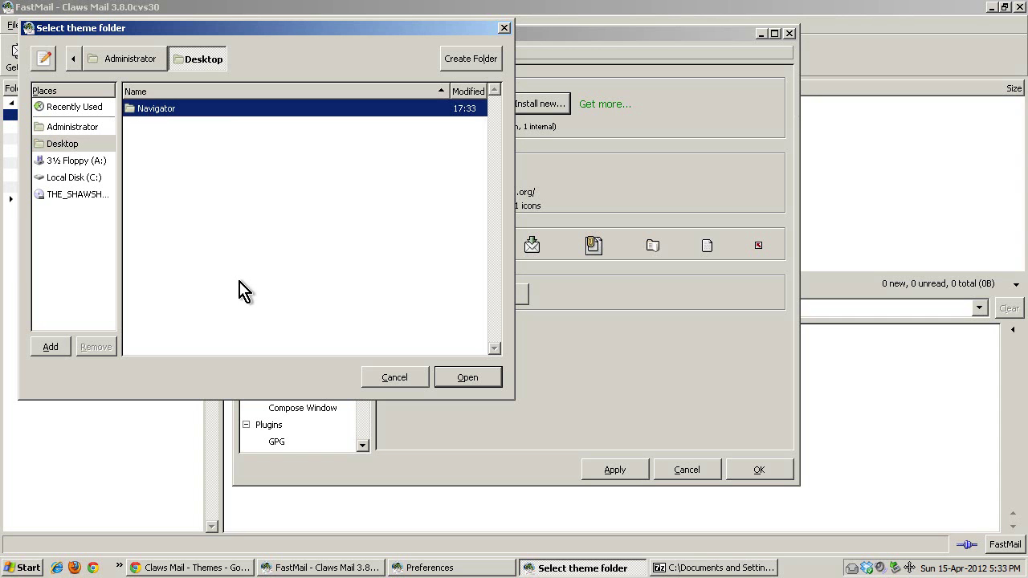
left_click(463, 381)
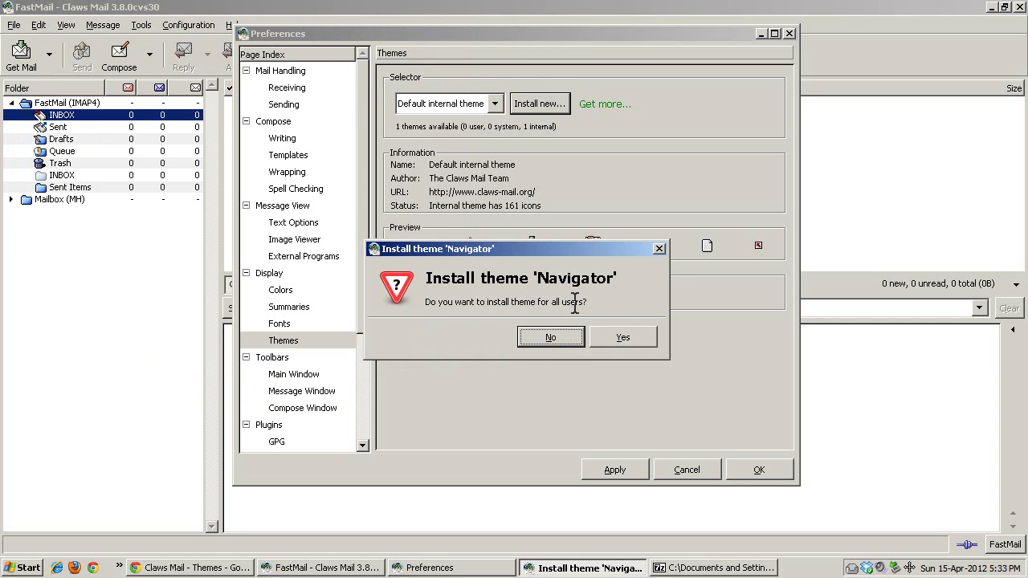
left_click(621, 339)
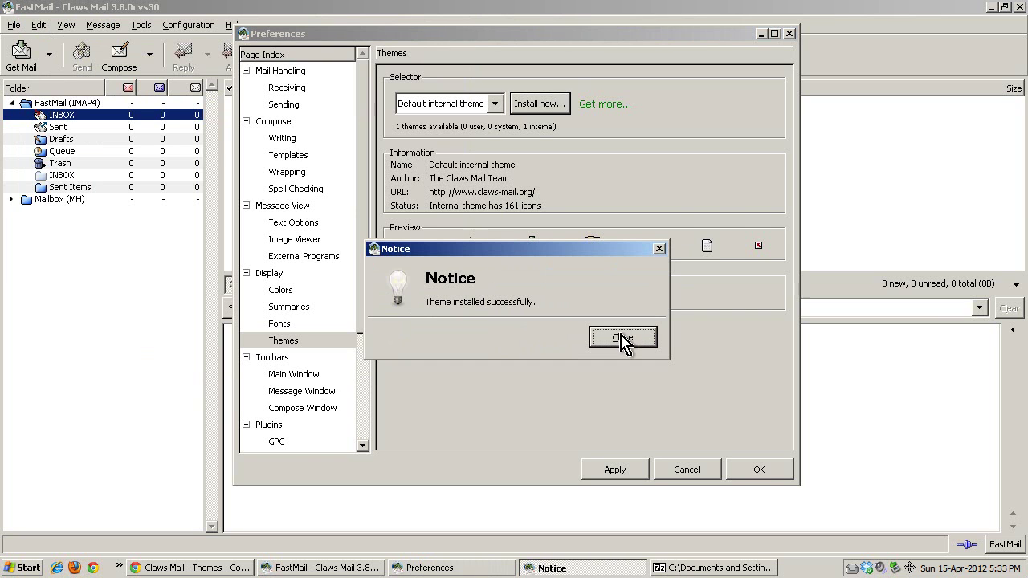
left_click(622, 339)
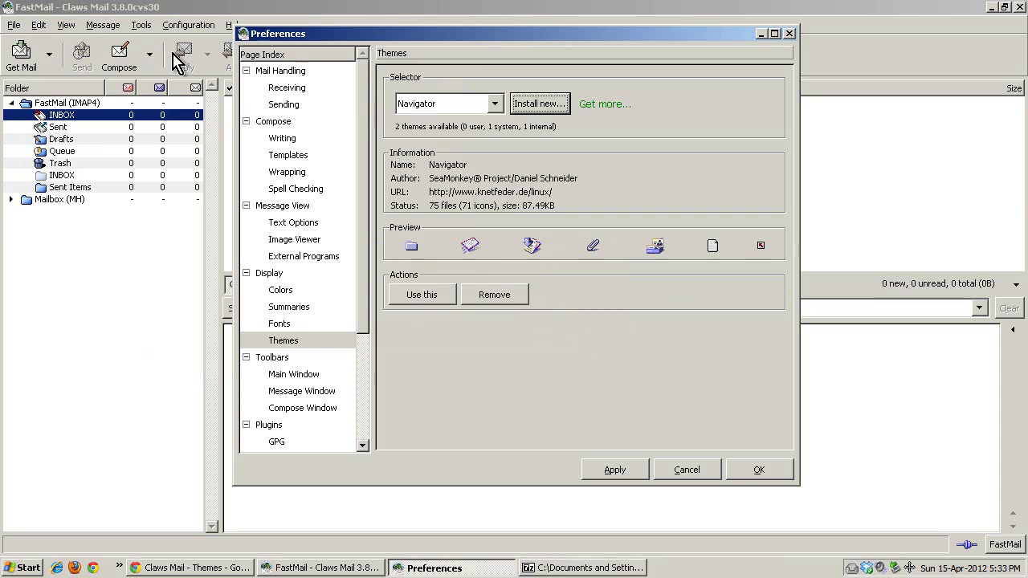
Step: Apply Navigator as the icon theme and check its new icons
left_click(426, 296)
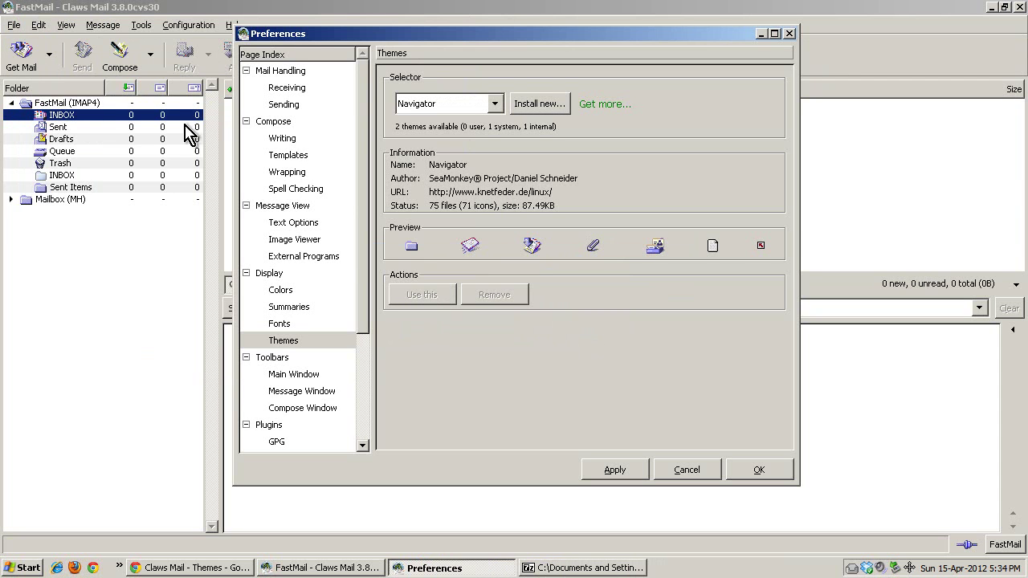
left_click_drag(366, 34, 363, 120)
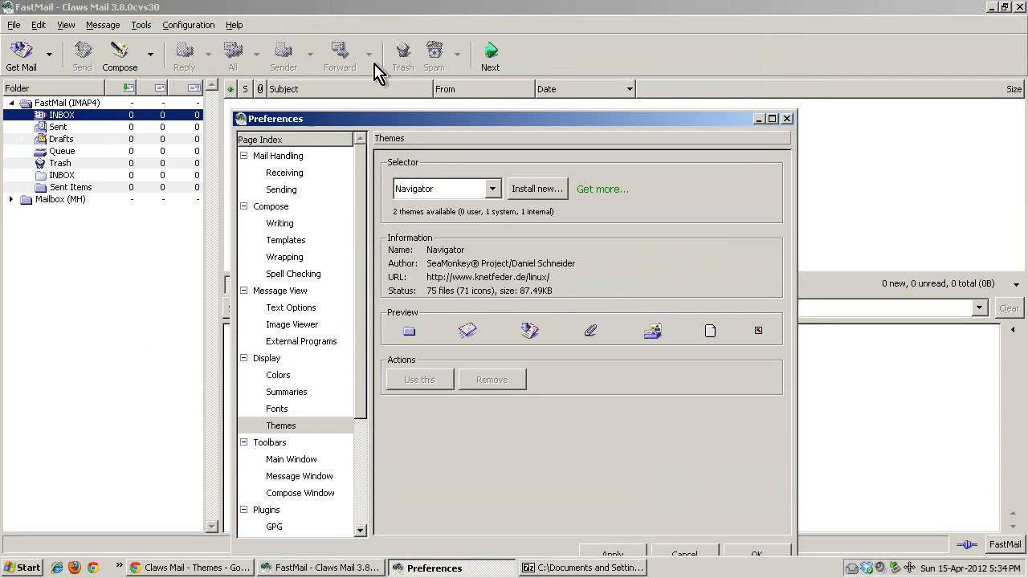
left_click_drag(511, 120, 518, 68)
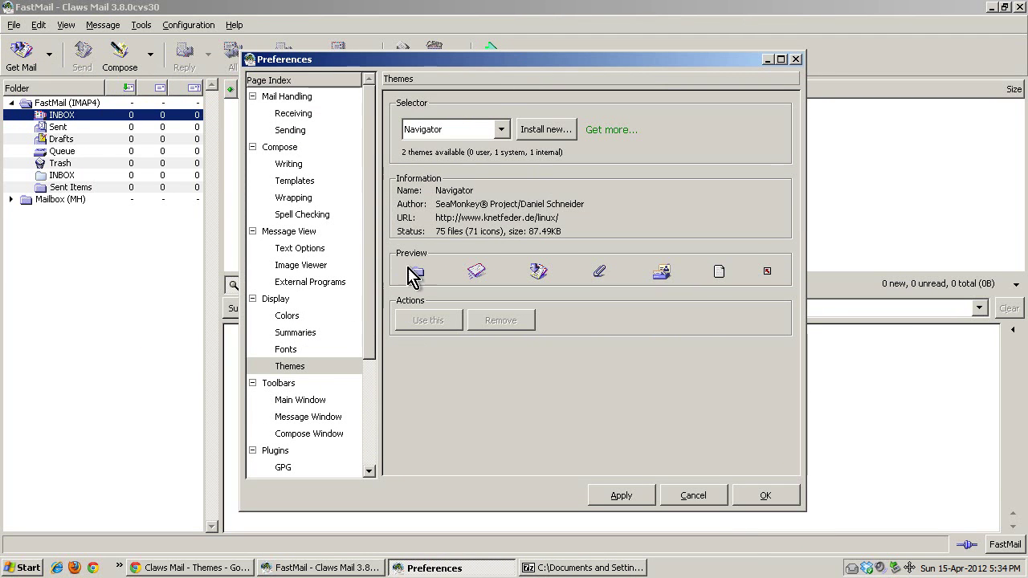
left_click(314, 368)
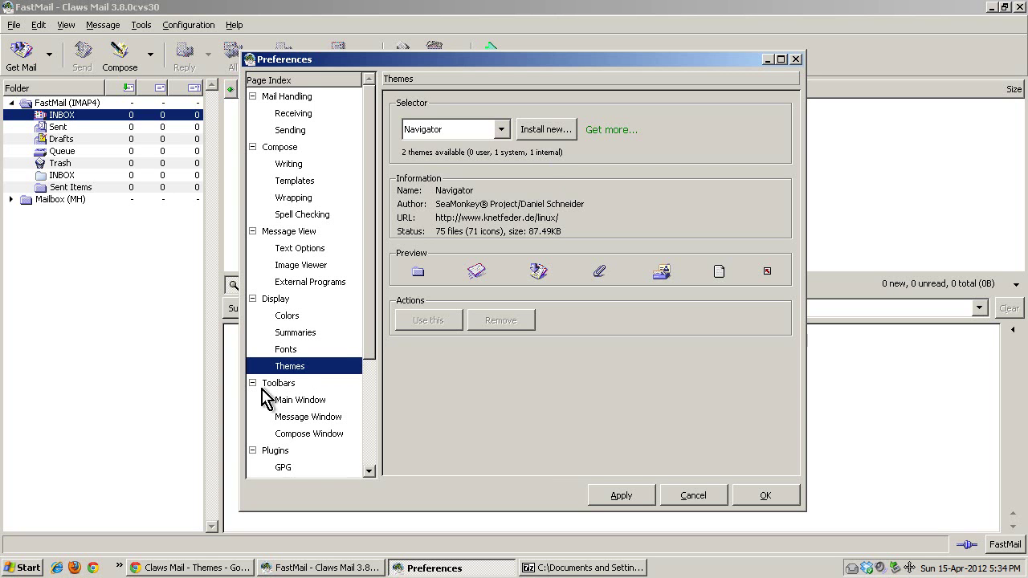
left_click_drag(375, 333, 371, 379)
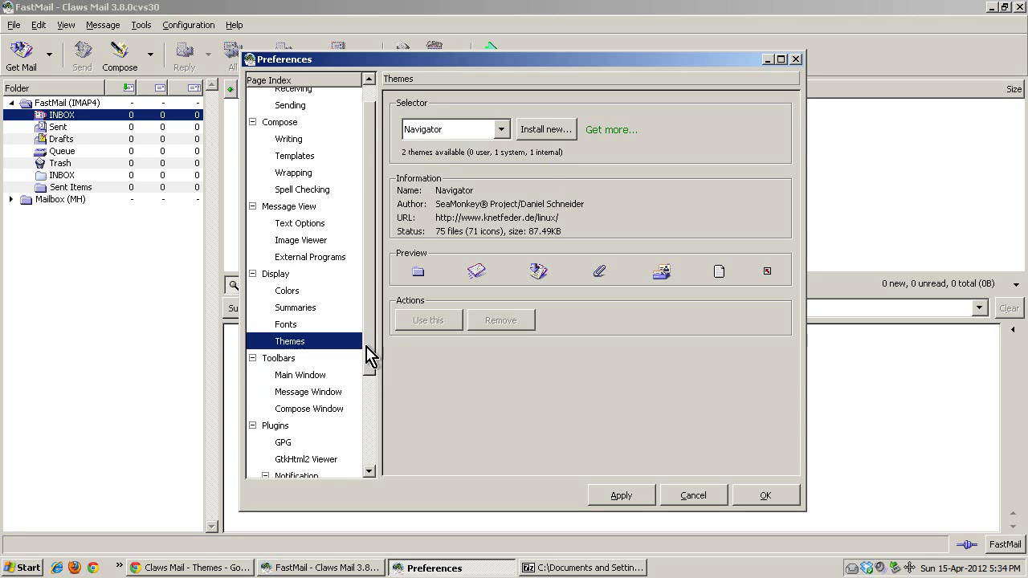
left_click(480, 129)
left_click(698, 165)
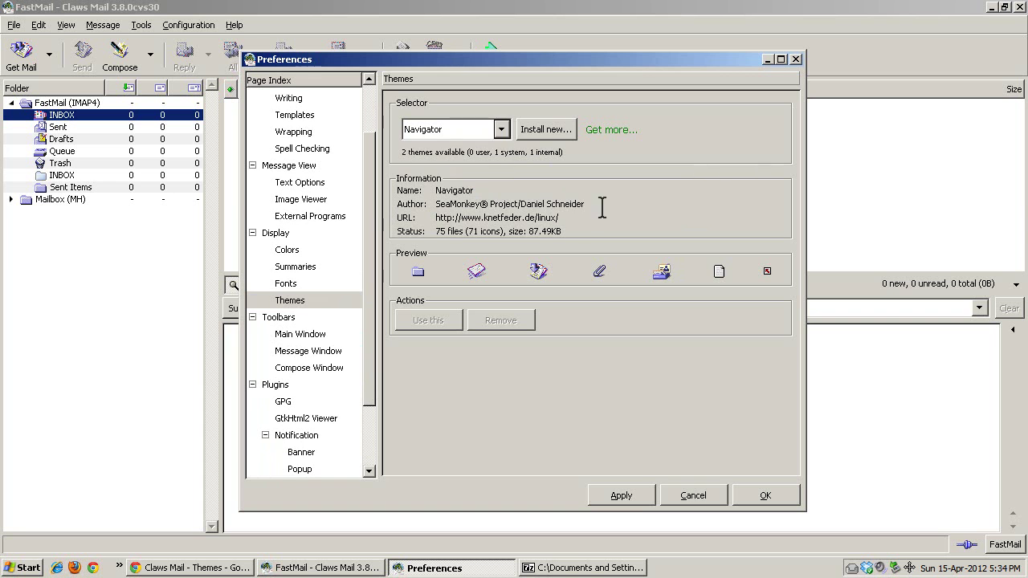
left_click(312, 301)
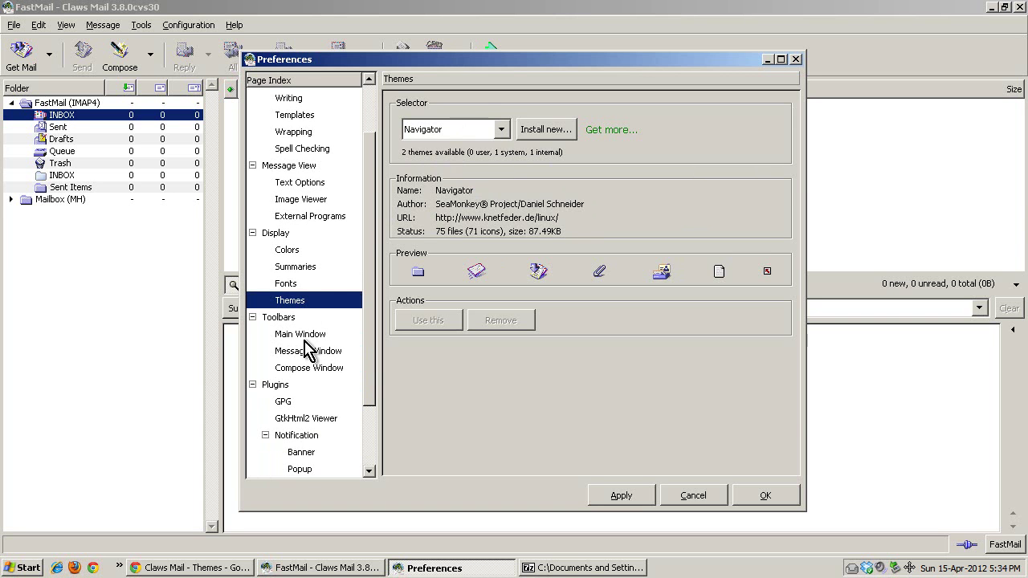
Step: Relabel the main-window Get Mail toolbar button as 'Check'
left_click(309, 336)
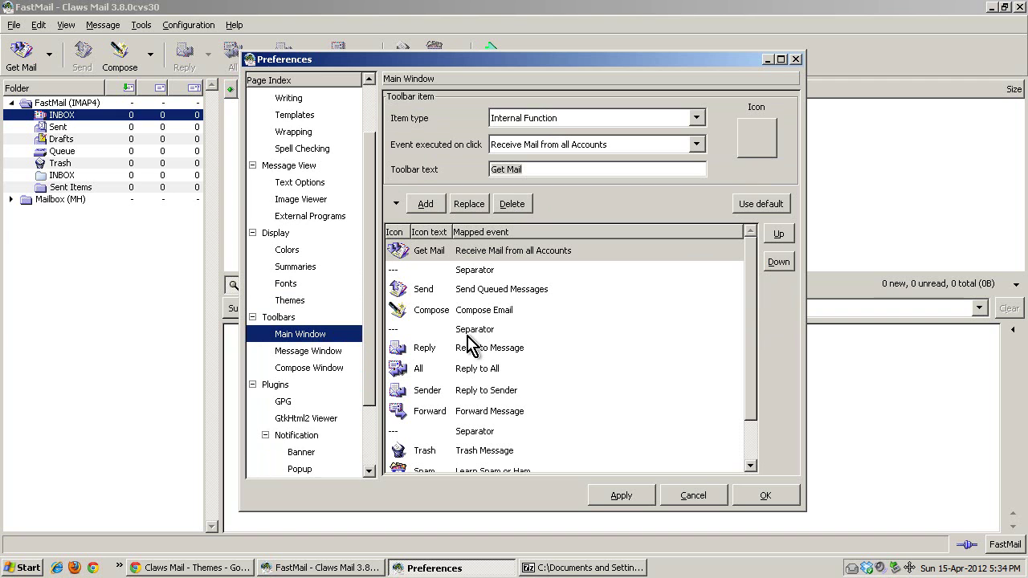
left_click(468, 256)
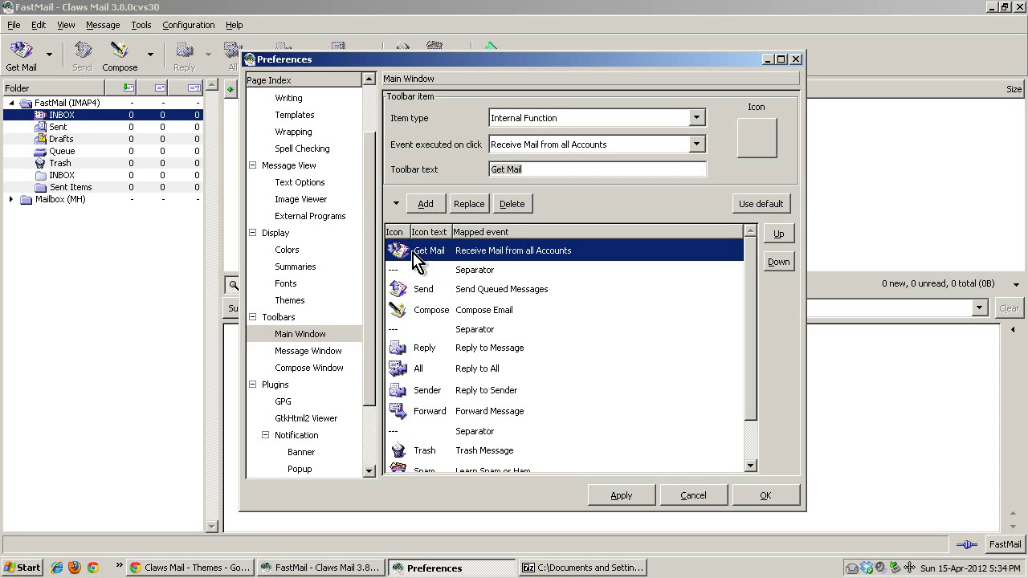
left_click(531, 169)
left_click_drag(531, 169, 476, 170)
type("Check")
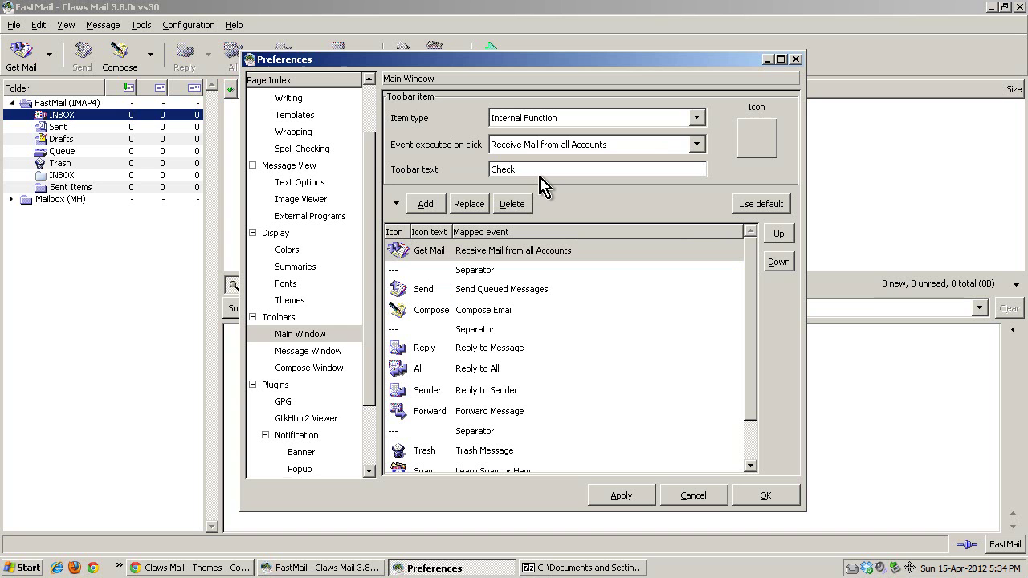
left_click(469, 206)
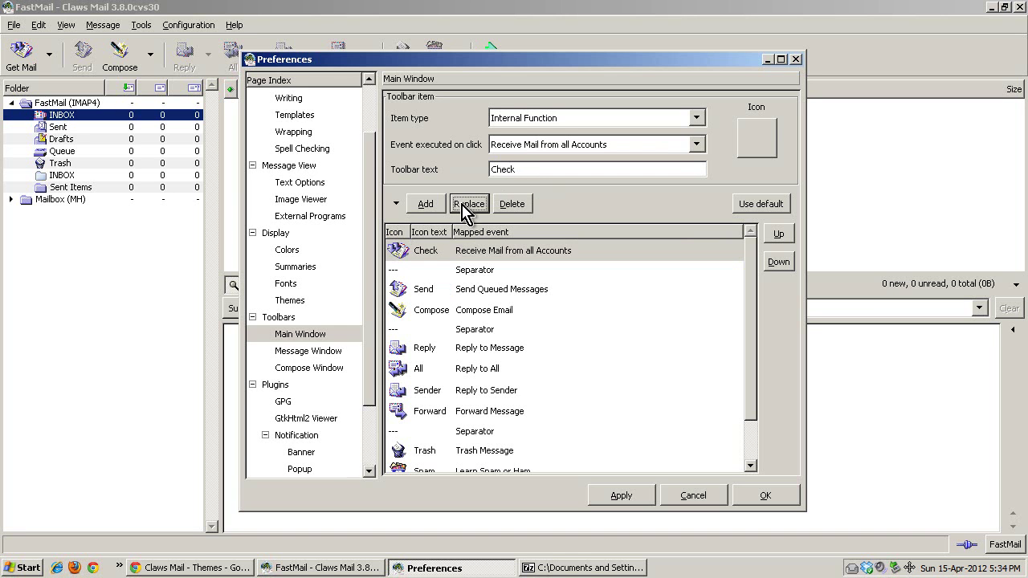
Step: Delete the separator after Check, then select Compose's label for renaming
left_click(426, 257)
left_click(455, 270)
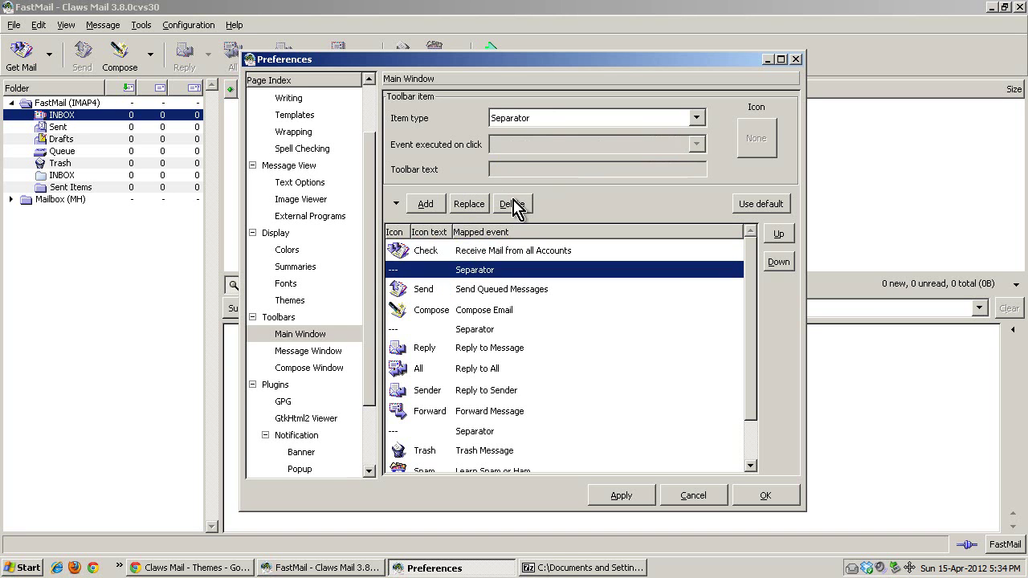
left_click(514, 204)
left_click(471, 273)
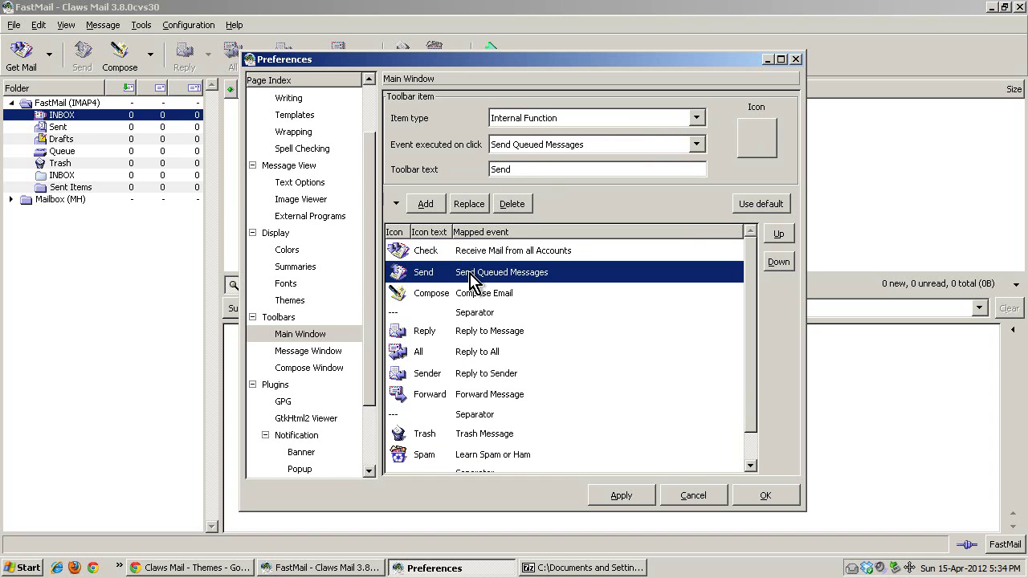
left_click(470, 293)
double_click(524, 168)
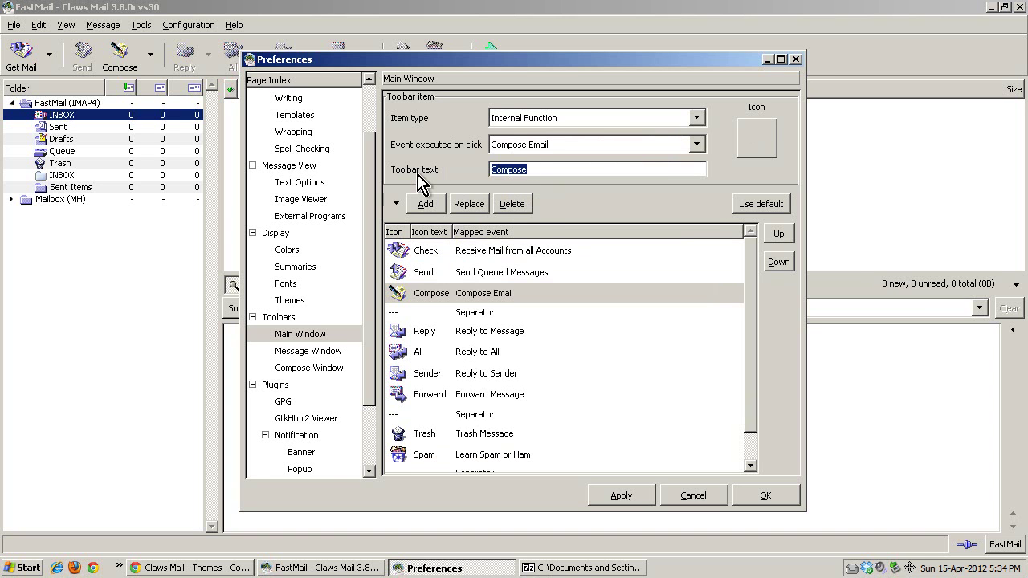